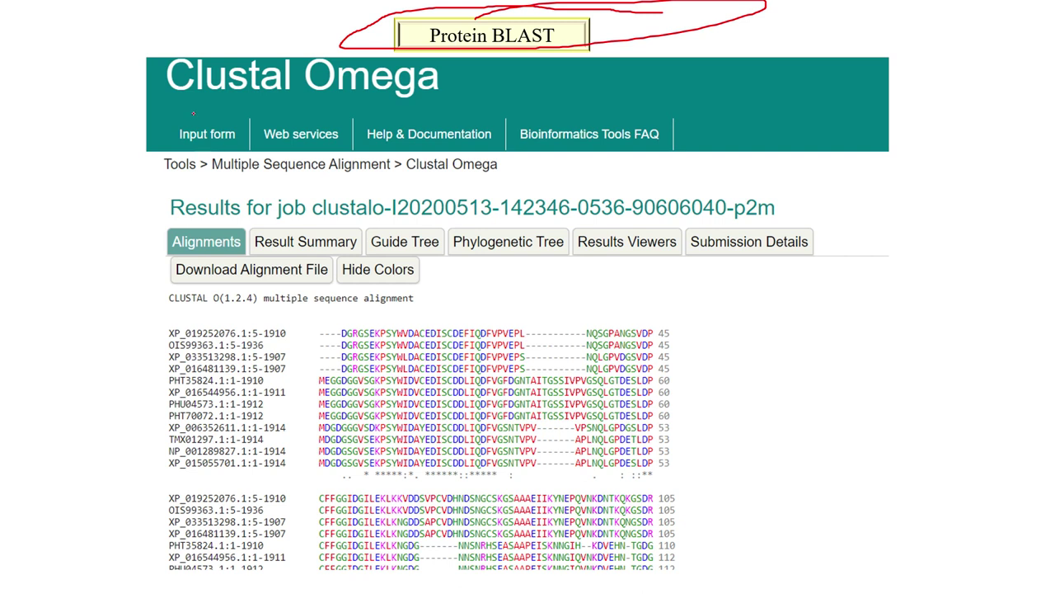
Step: Underline and frame the Clustal Omega heading on the slide with freehand red ink strokes
drag(165, 99, 495, 89)
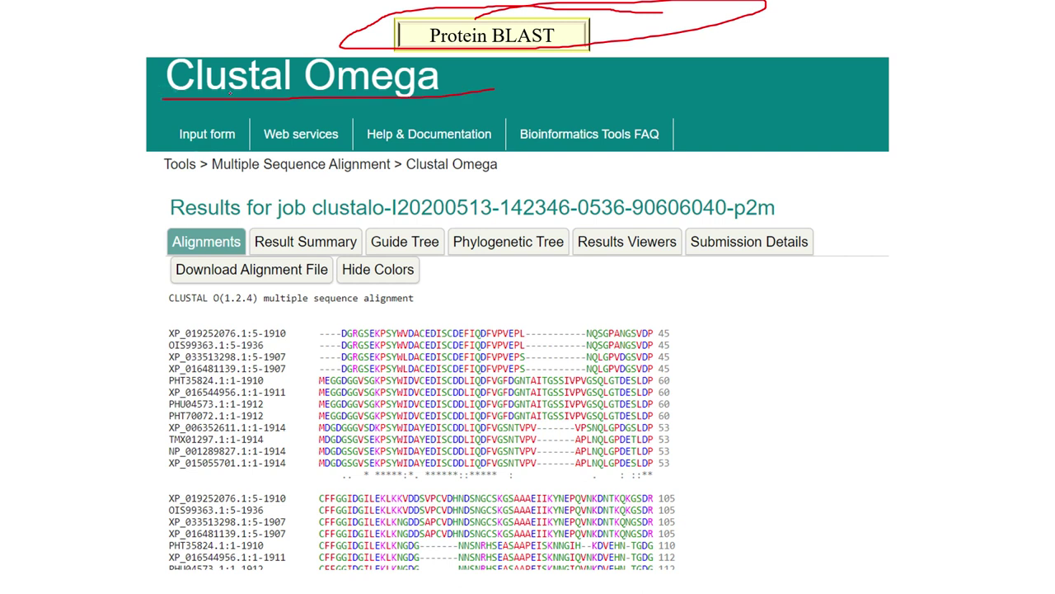
mouse_move(158, 60)
mouse_down()
mouse_move(447, 45)
mouse_move(430, 108)
mouse_move(369, 105)
mouse_up()
mouse_move(545, 66)
mouse_down()
mouse_move(602, 105)
mouse_move(812, 1)
mouse_up()
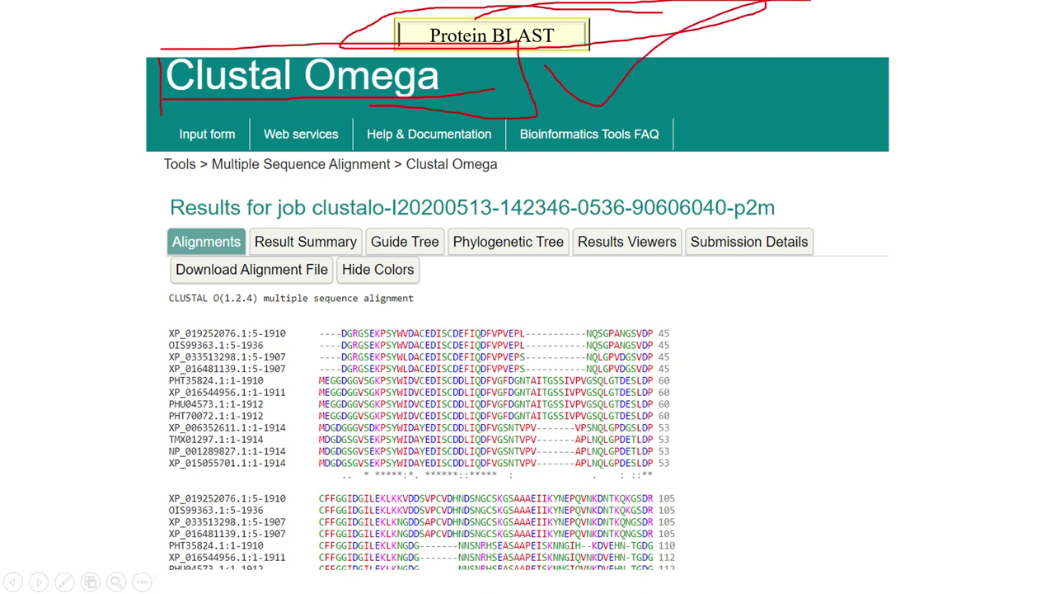
Step: End the slide show without keeping the ink annotations and switch to Chrome
key(Escape)
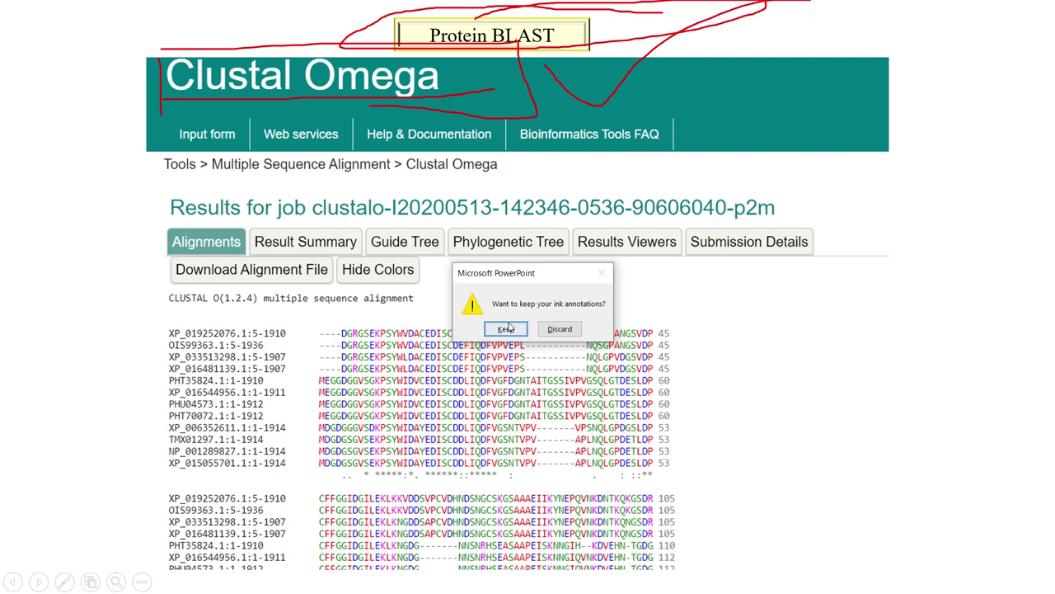
click(558, 330)
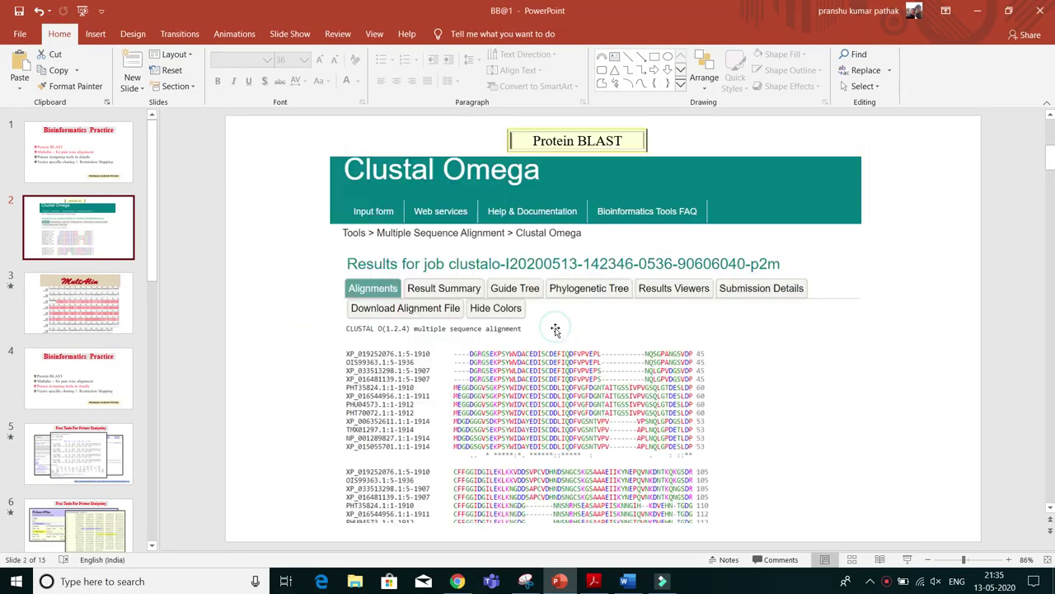
click(456, 581)
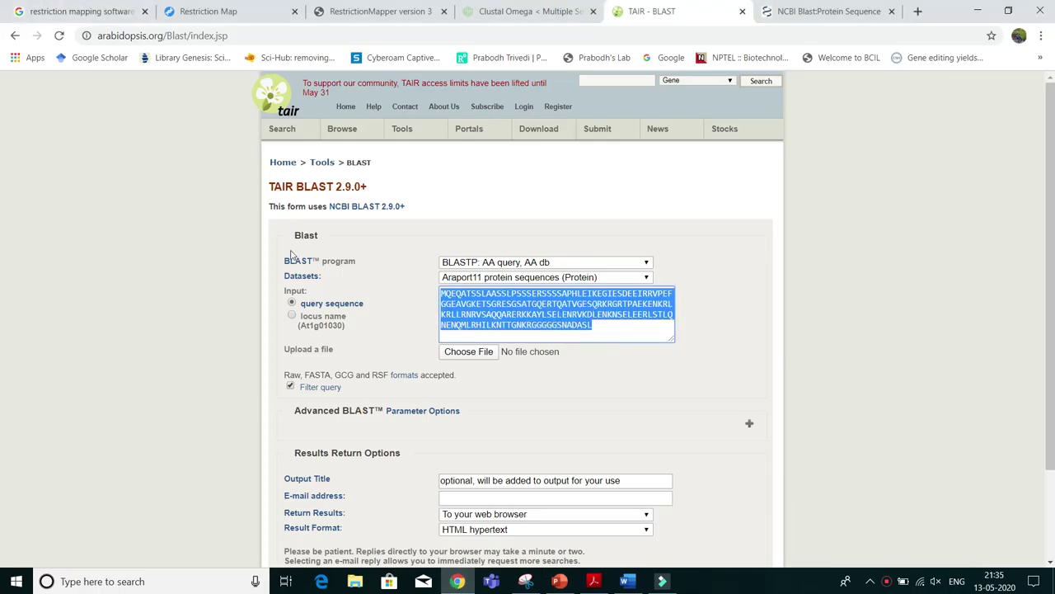
Step: Leave the TAIR BLAST form and search the TAIR gene database for hy5
click(20, 41)
click(620, 80)
click(609, 100)
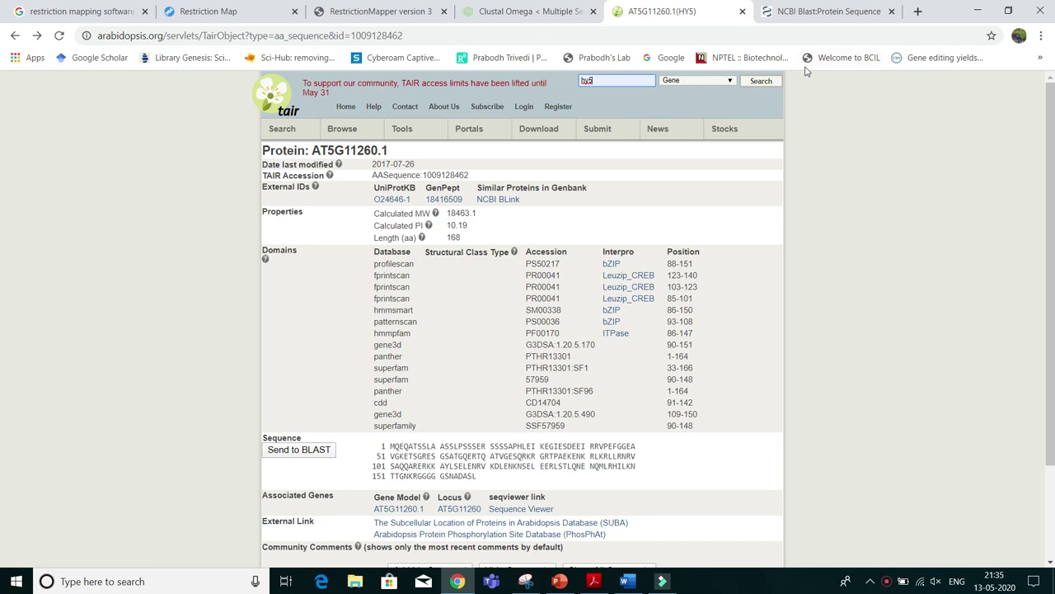
click(768, 83)
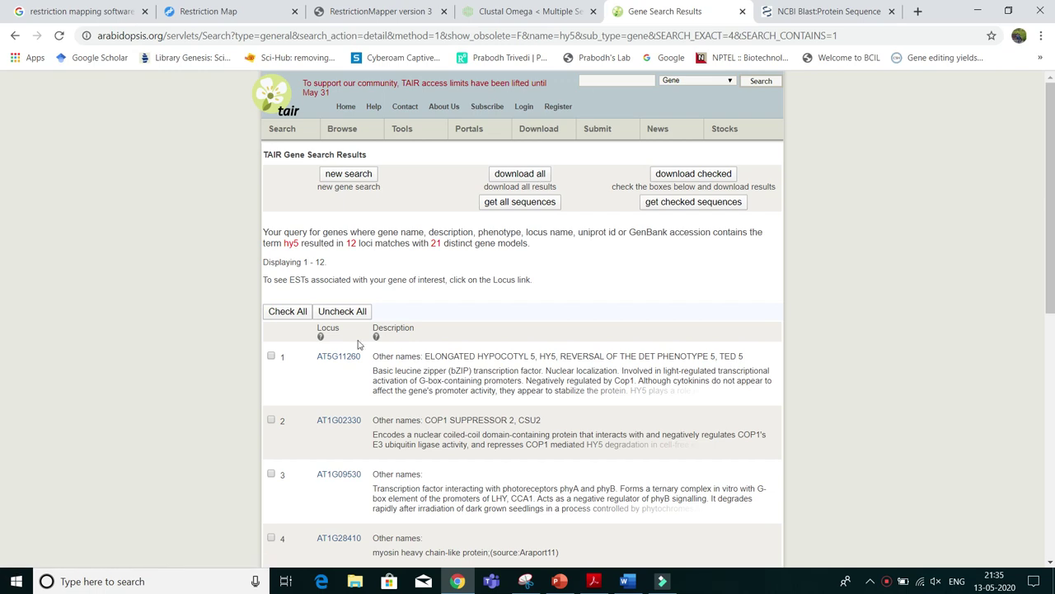
Step: Open the AT5G11260 locus record and go to its protein sequence page
click(339, 359)
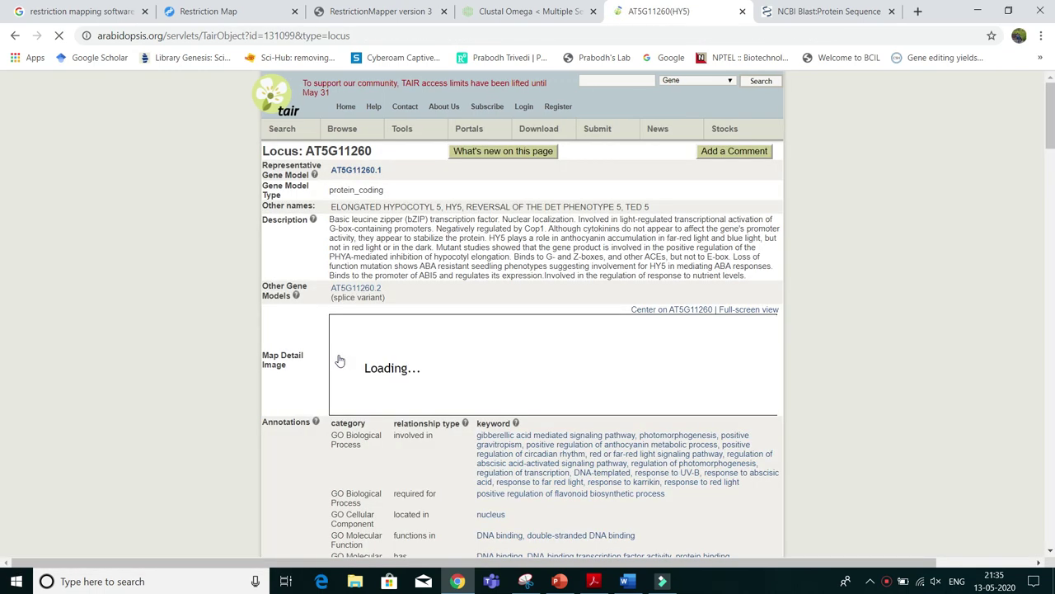
scroll(417, 240, down, 5)
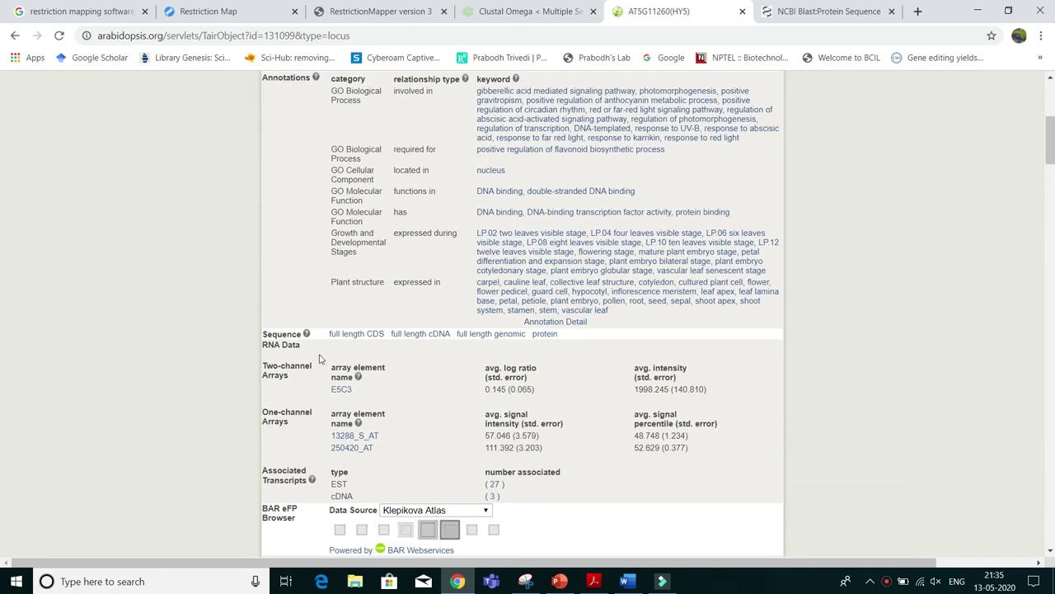
click(544, 334)
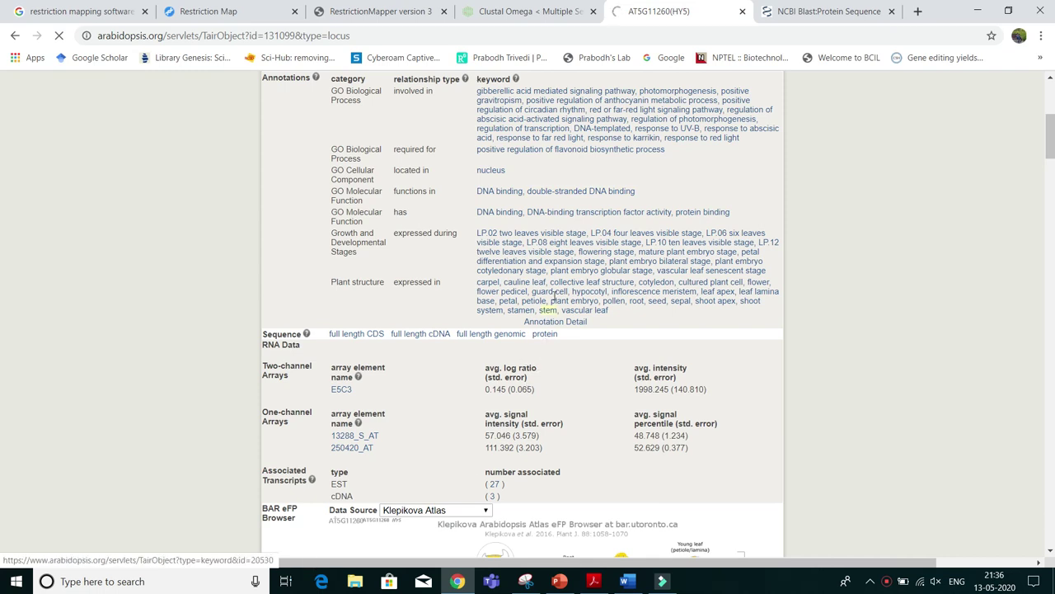
Step: Select the HY5 amino acid sequence on the protein page and send the sequence to TAIR BLAST
scroll(471, 380, down, 3)
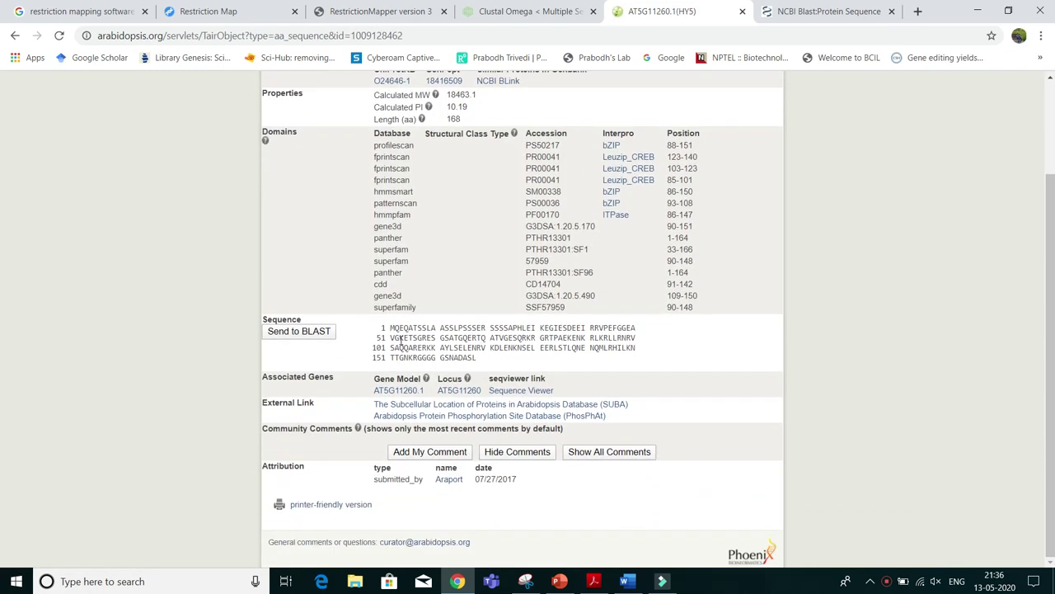
drag(384, 328, 485, 363)
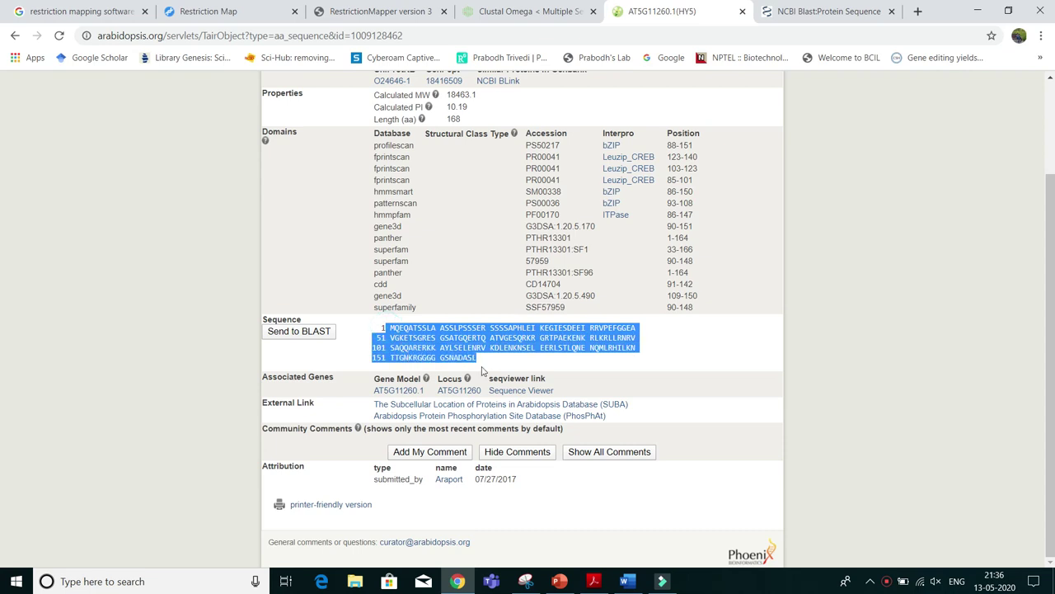
click(298, 331)
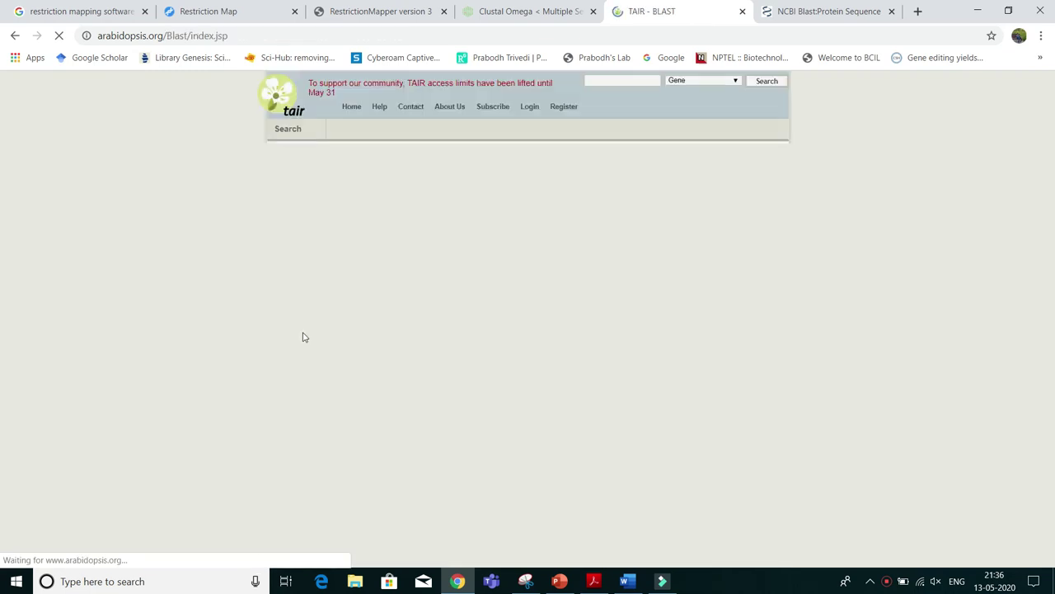
Step: Copy the entire HY5 protein sequence from the query box of the TAIR BLAST form
drag(597, 326, 443, 295)
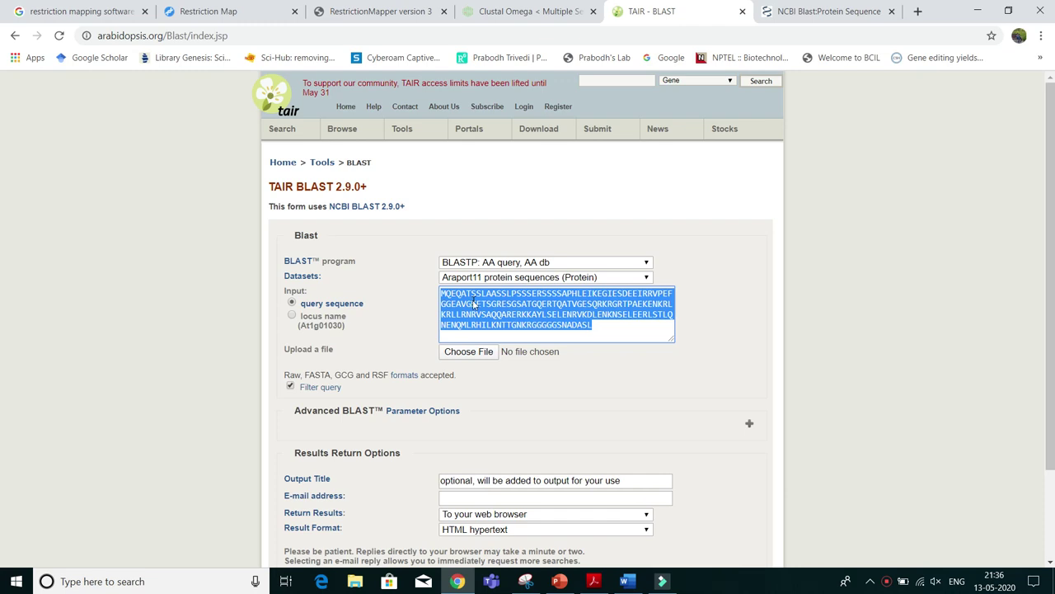
right_click(472, 302)
click(519, 348)
Step: Switch to the Bioinformatical analysis document in Word and select the full sequence under the Hy5 protein sequence heading
click(627, 581)
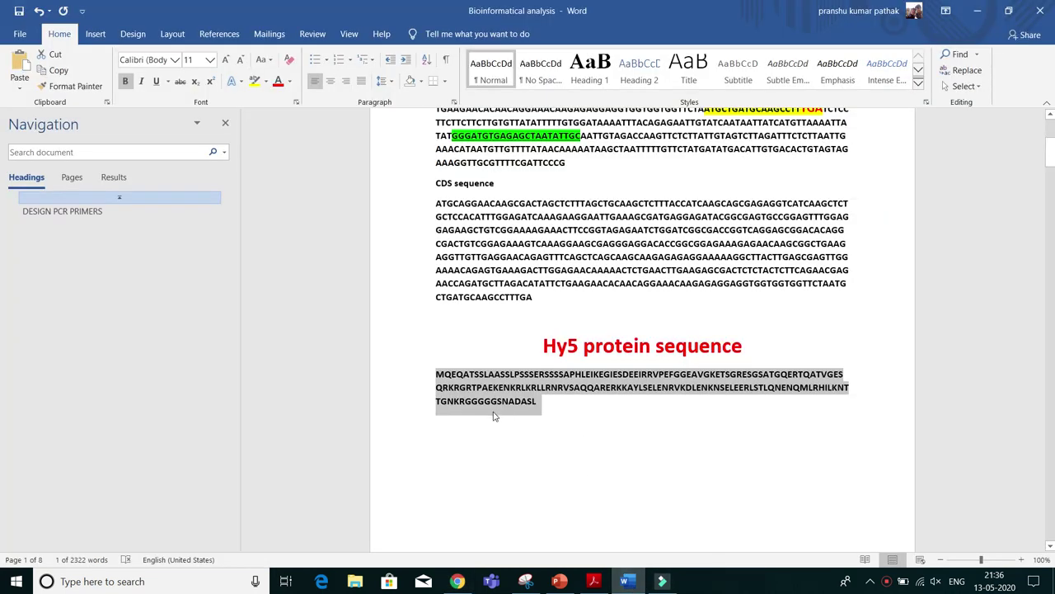
click(550, 404)
drag(536, 340, 794, 342)
drag(437, 376, 545, 402)
click(561, 437)
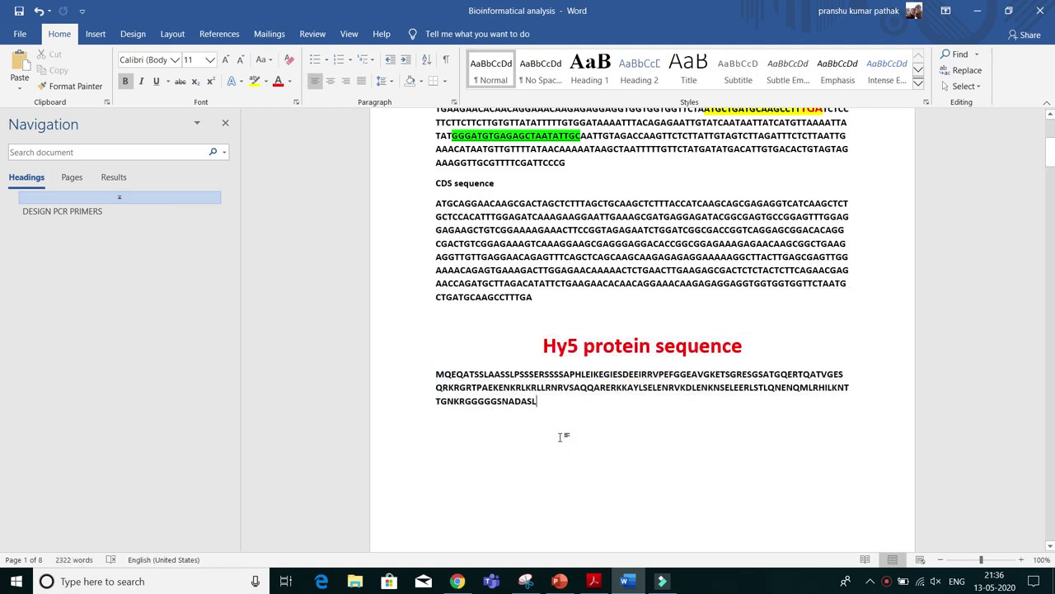
drag(433, 373, 501, 397)
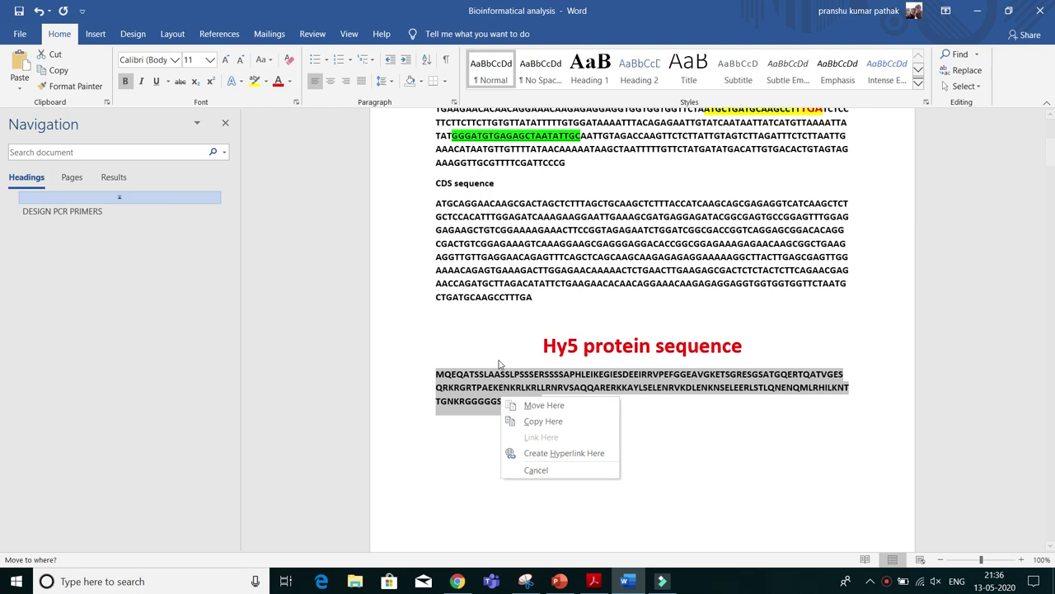
click(518, 424)
Step: Switch to Chrome and return from the NCBI BLAST results to the Standard Protein BLAST query form
click(457, 581)
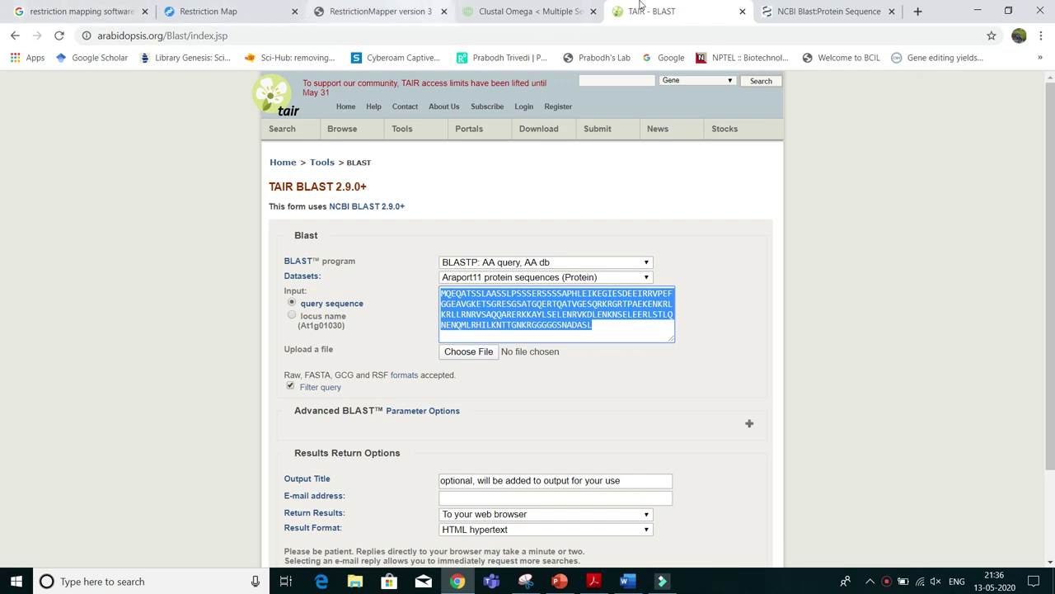
click(524, 11)
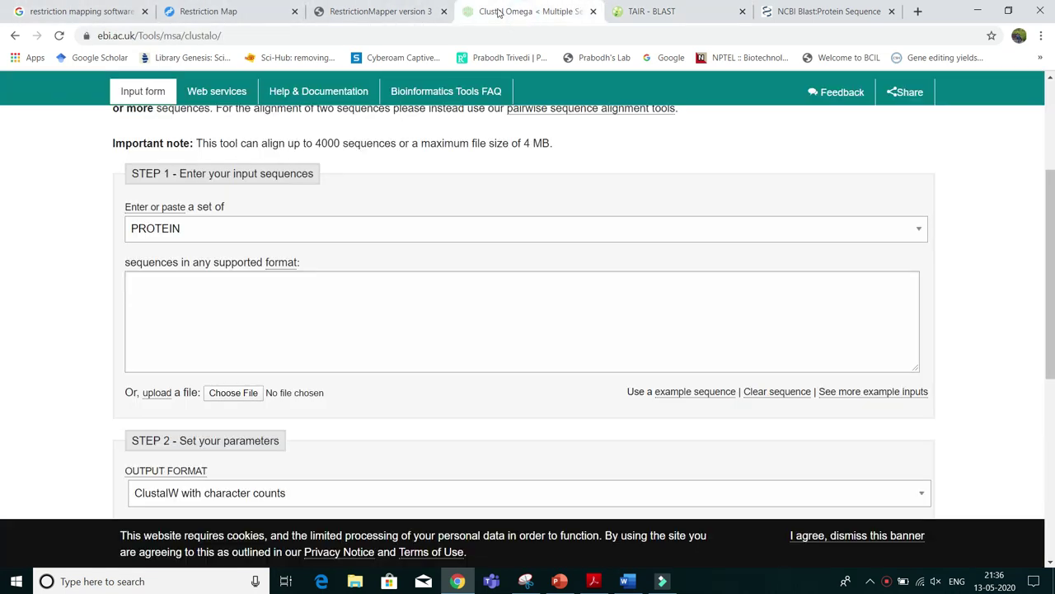
click(767, 10)
scroll(45, 95, up, 1)
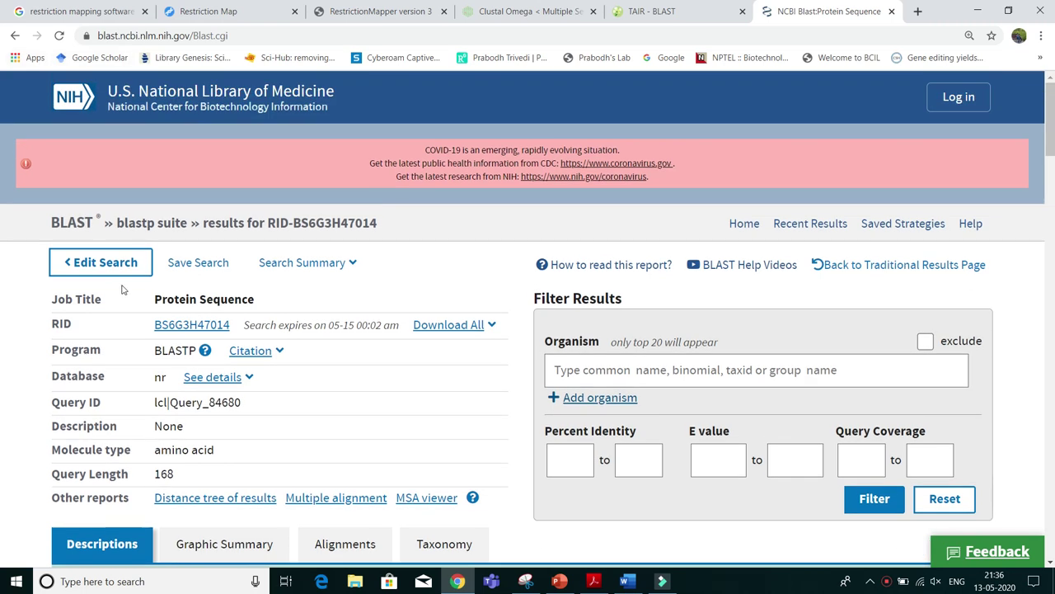
click(14, 36)
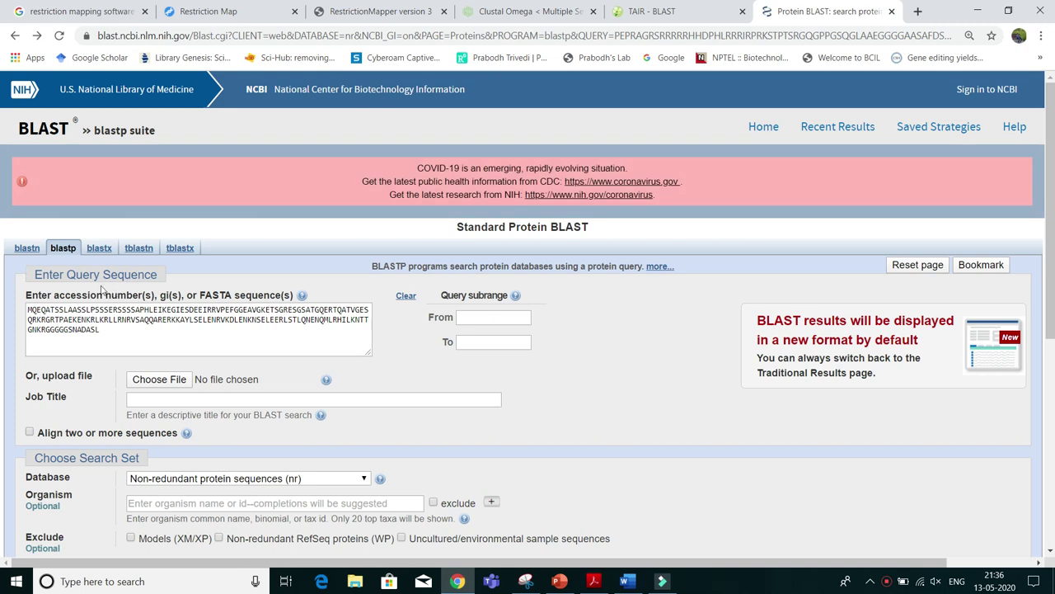
Step: Check the HY5 query sequence and run a blastp search against the Non-redundant protein sequences (nr) database
click(106, 334)
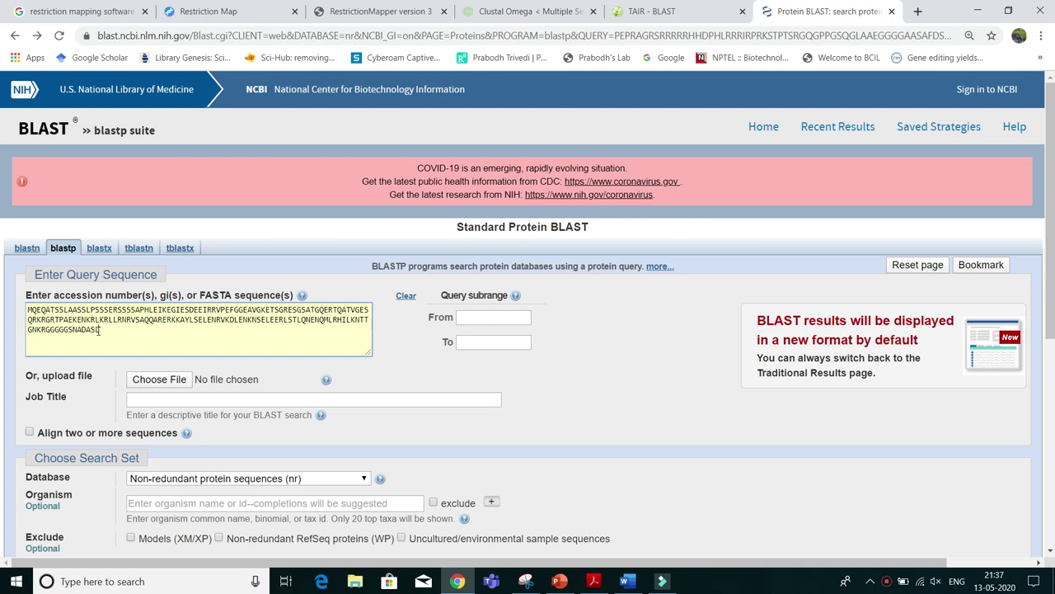
drag(104, 330, 23, 312)
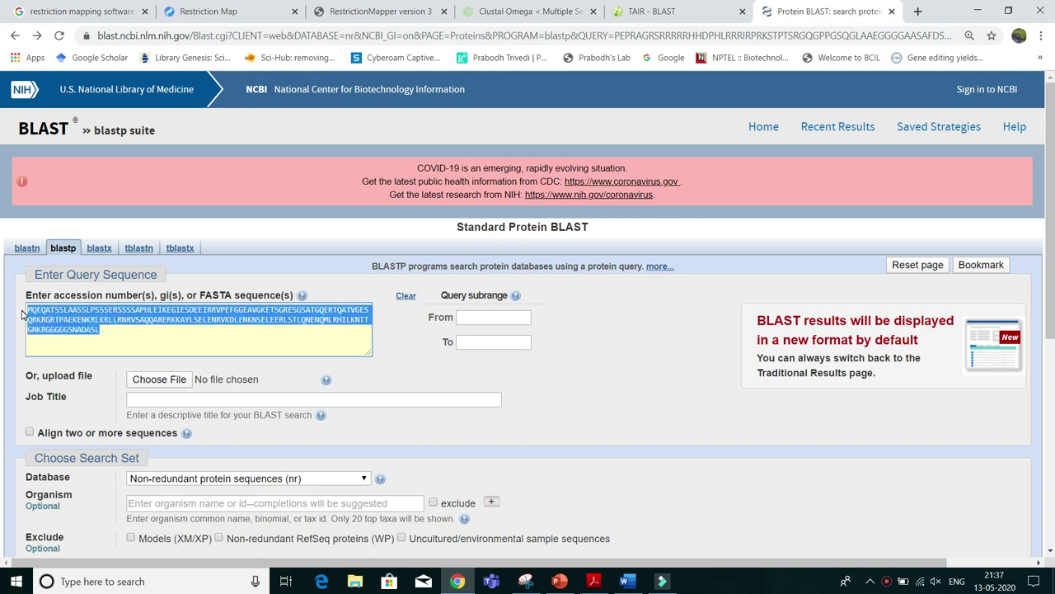
click(119, 331)
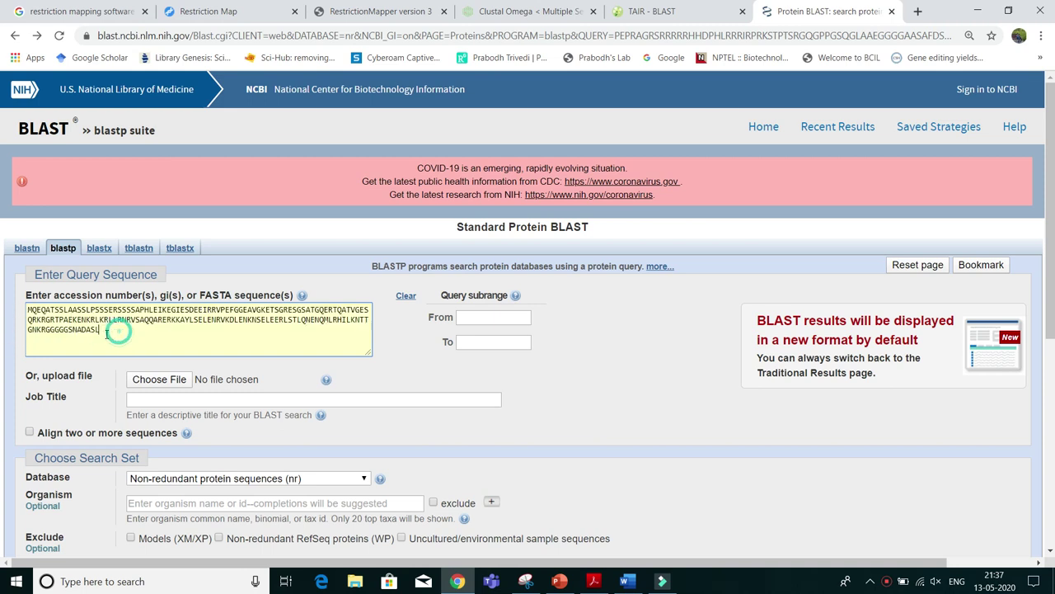
drag(100, 331, 27, 310)
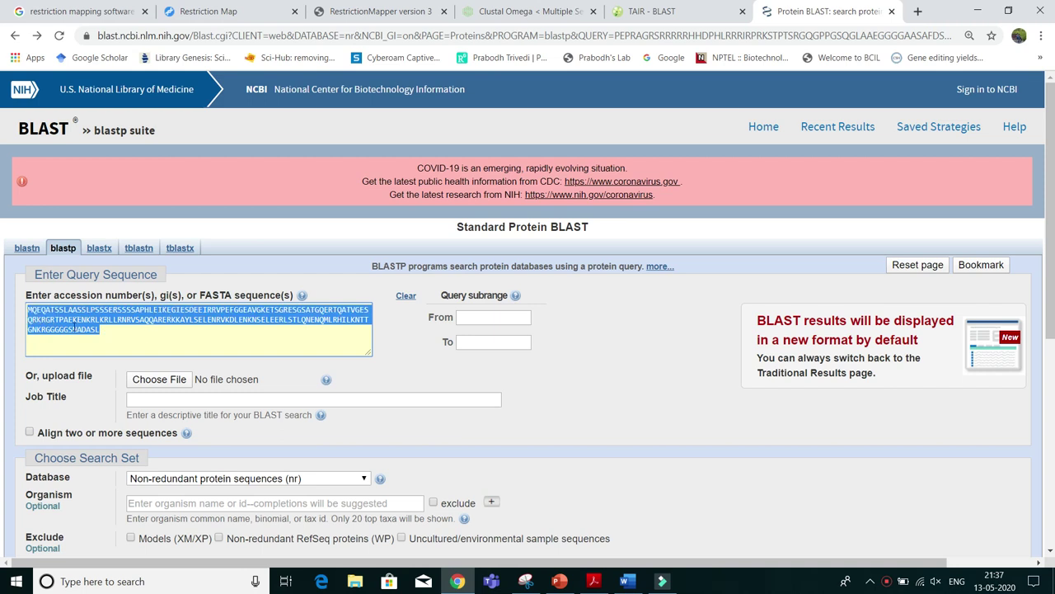
scroll(141, 310, down, 5)
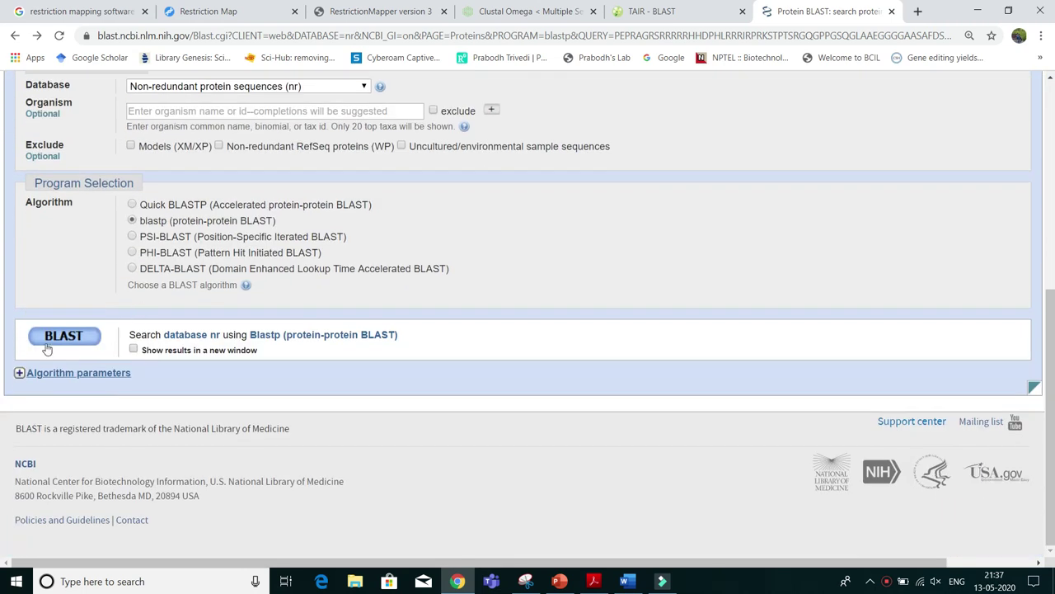
click(49, 338)
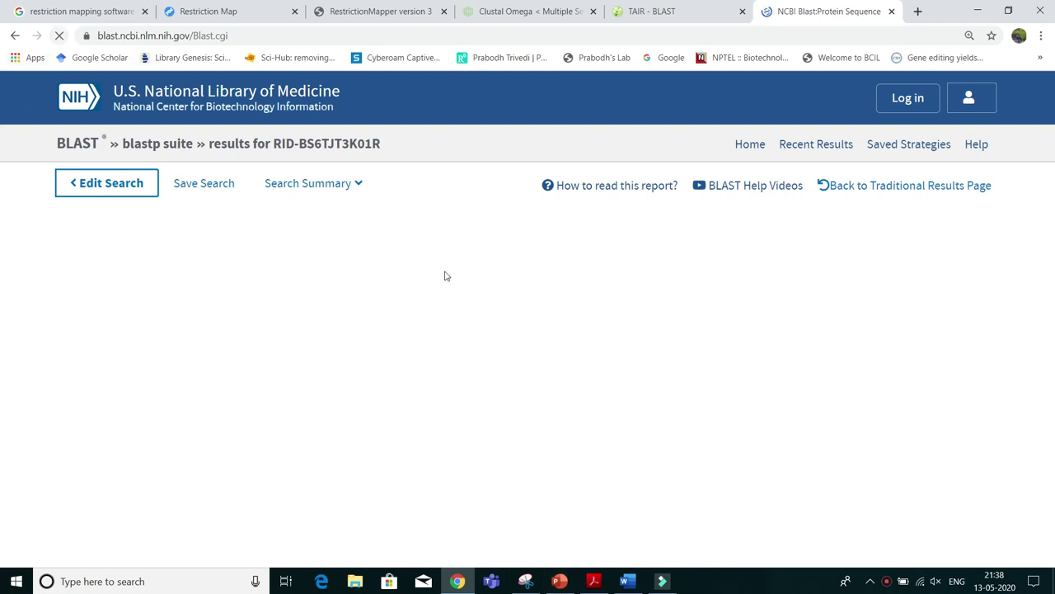
Step: Switch to the Bioinformatical analysis document in Word and select the C-DNA label above the hy5 sequence
click(592, 582)
click(627, 581)
scroll(517, 317, up, 1)
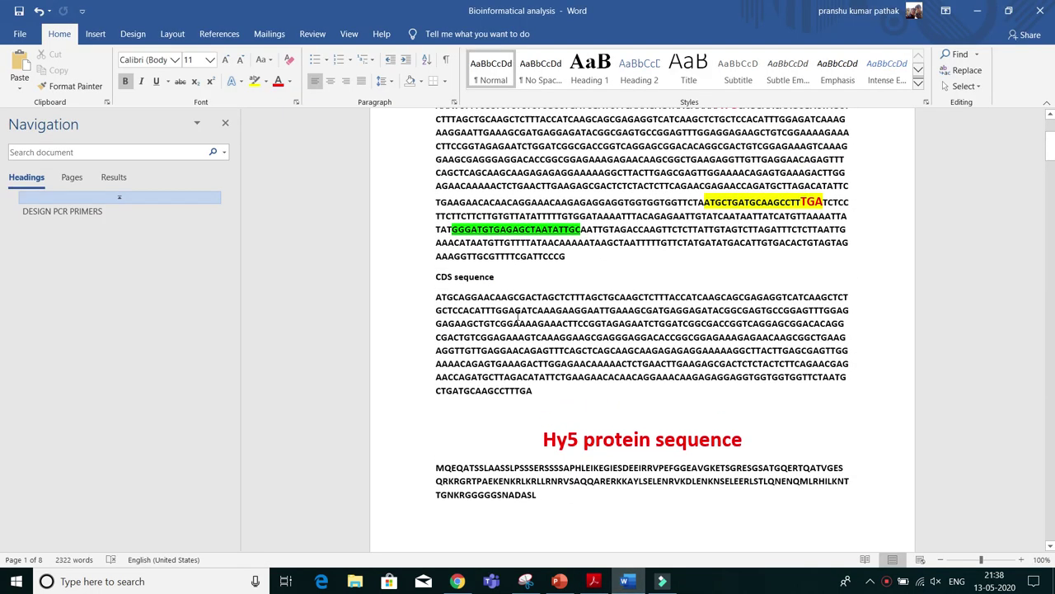
scroll(518, 317, up, 4)
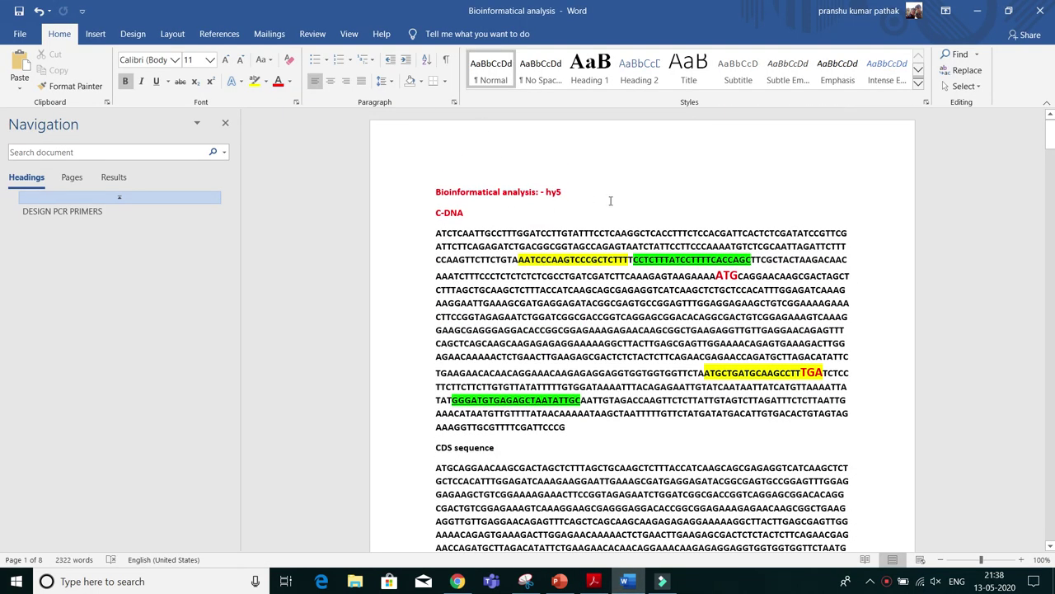
drag(432, 213, 465, 213)
scroll(413, 344, down, 2)
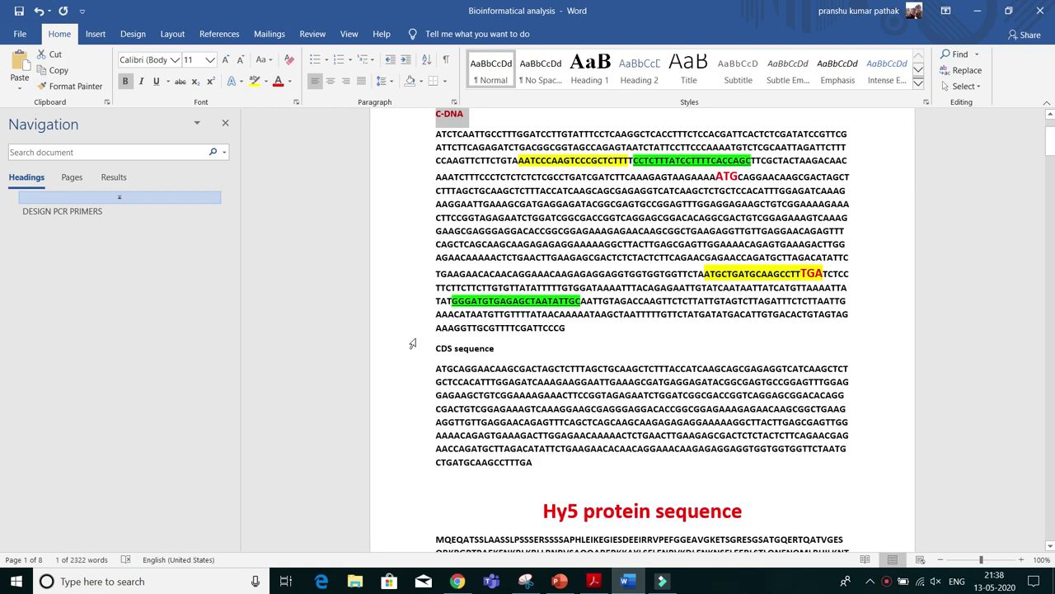
Step: Examine the CDS sequence above the Hy5 protein heading, selecting its full text and the TGA stop codon at its end
scroll(528, 429, down, 3)
drag(540, 410, 755, 413)
drag(433, 268, 532, 382)
click(532, 381)
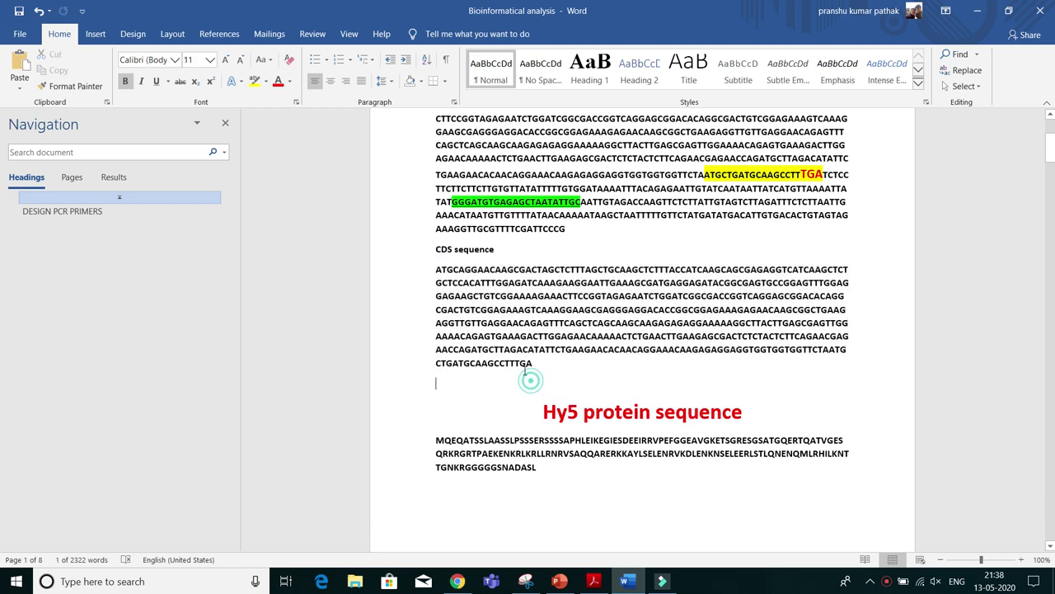
double_click(517, 362)
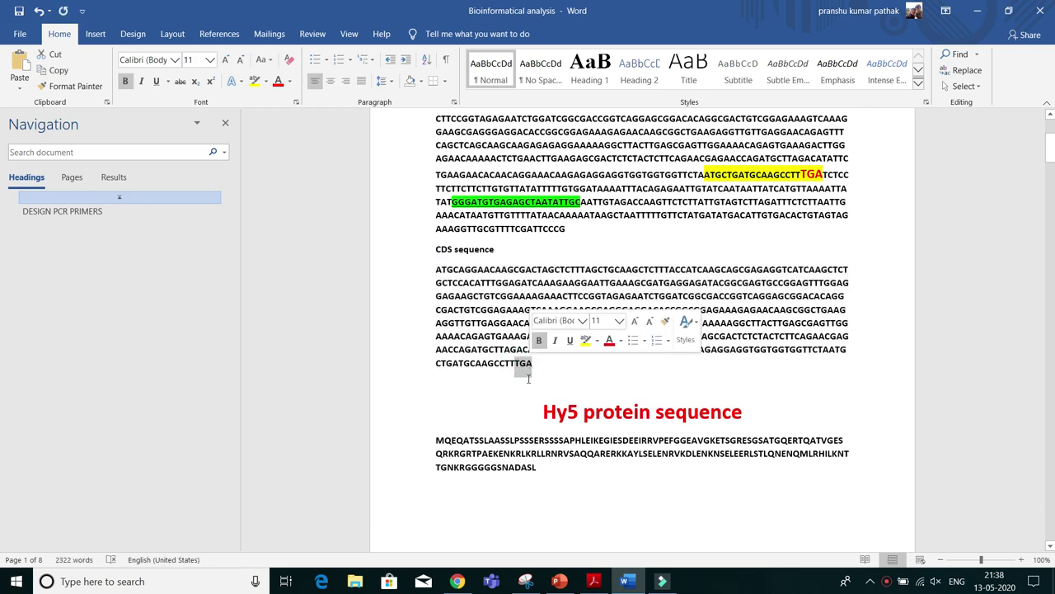
click(504, 389)
Step: Compare the codons by selecting ATG at the start of the CDS sequence and the red ATG and TGA in the C-DNA
drag(436, 271, 454, 270)
scroll(518, 306, up, 3)
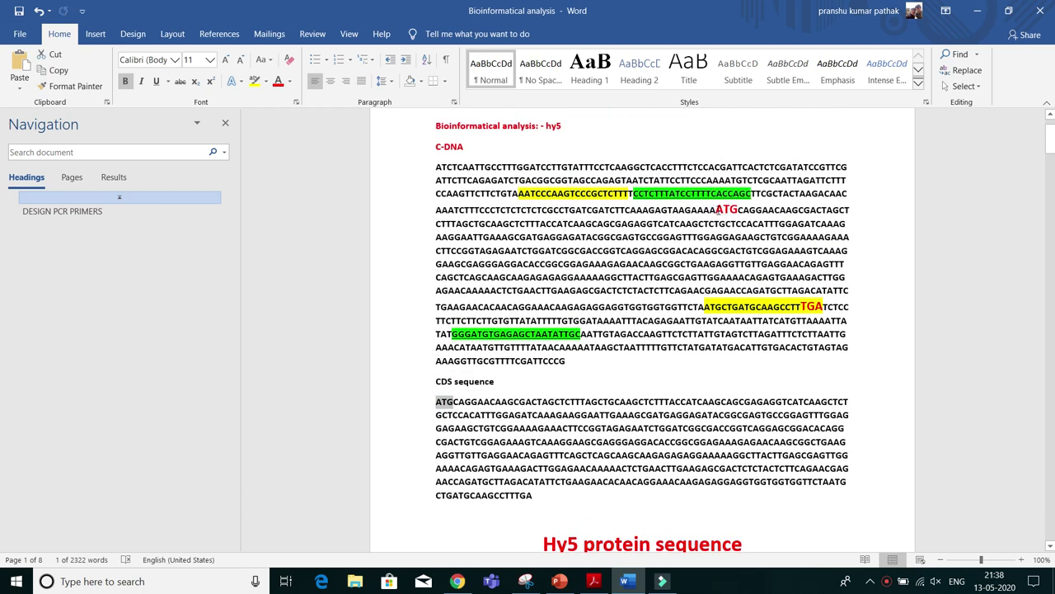
drag(716, 212, 739, 214)
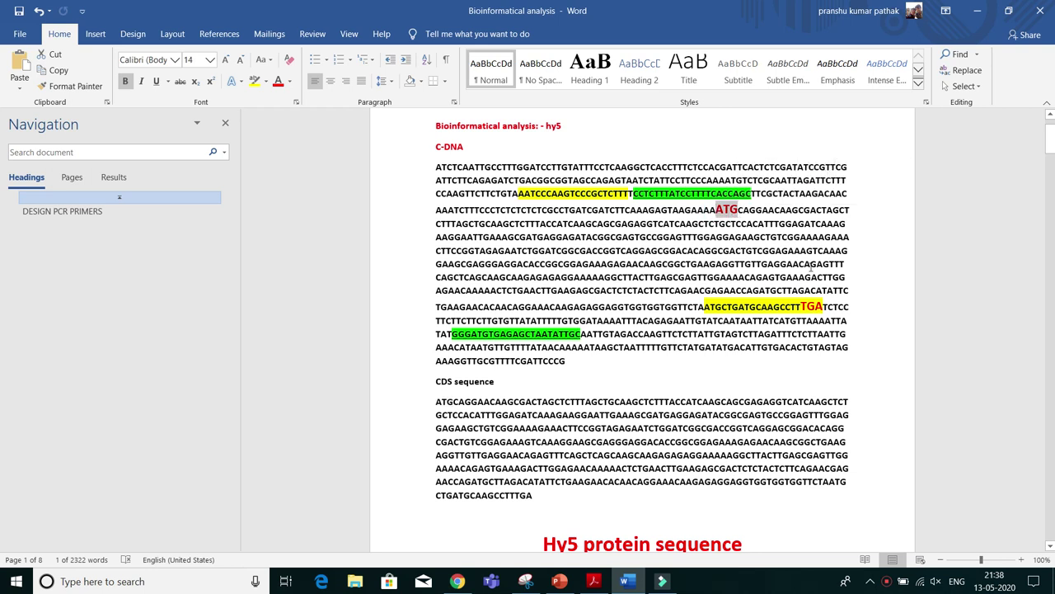
drag(803, 306, 824, 306)
click(569, 385)
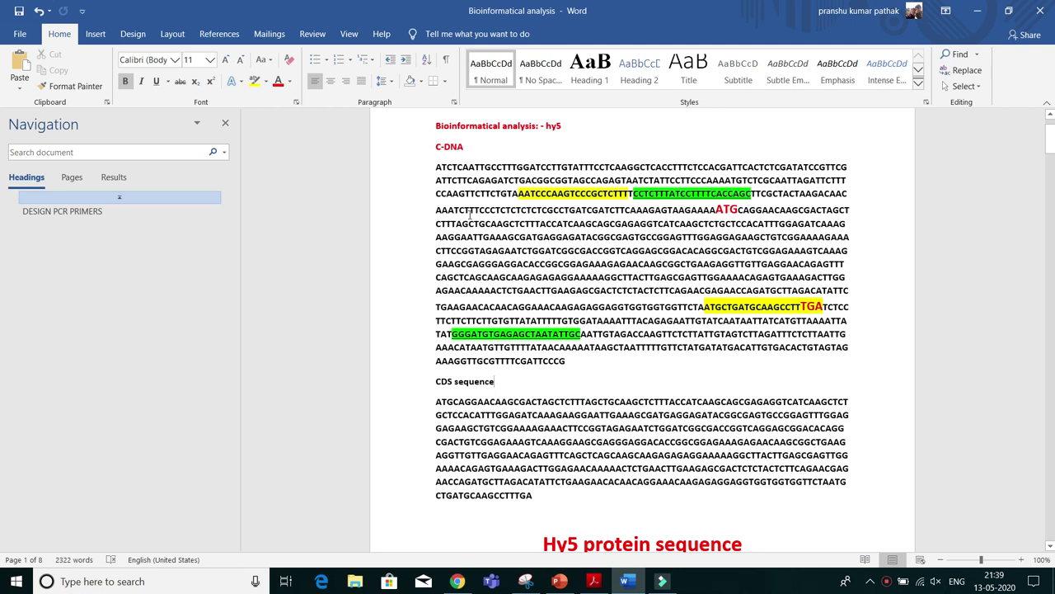
Step: Select the entire amino acid sequence under the Hy5 protein sequence heading
scroll(569, 381, down, 3)
scroll(590, 344, down, 1)
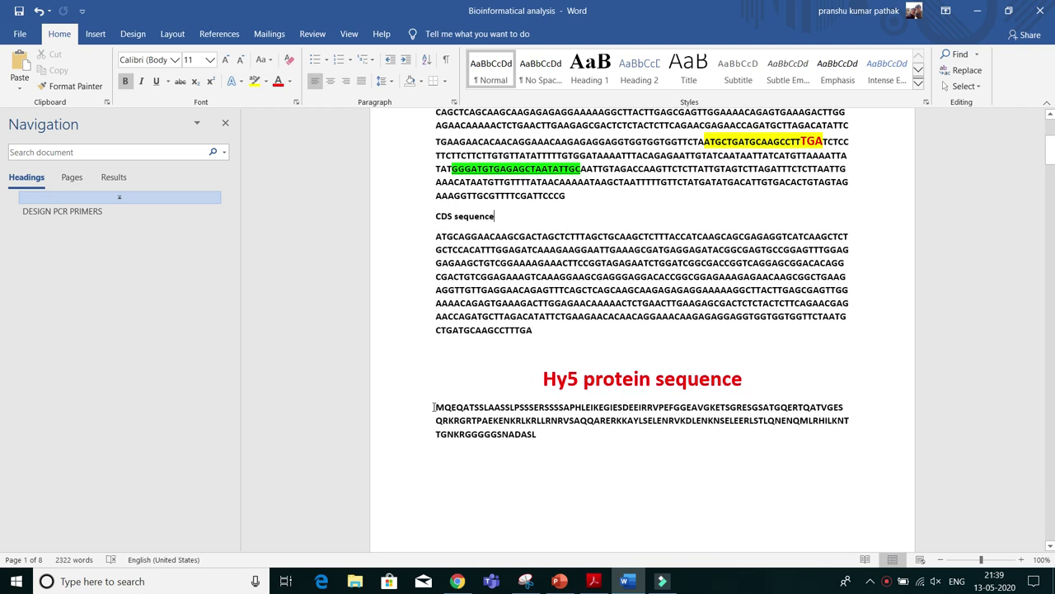
triple_click(434, 407)
Step: Switch to Chrome, abandon the loading BLAST results and reopen the Protein BLAST query page from the Google results
click(457, 582)
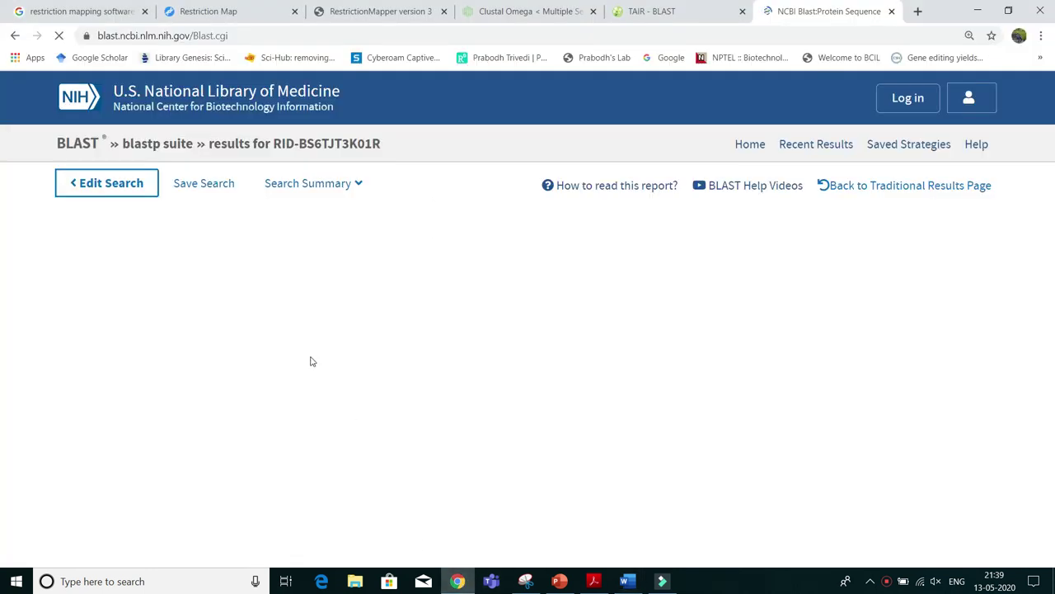
click(59, 37)
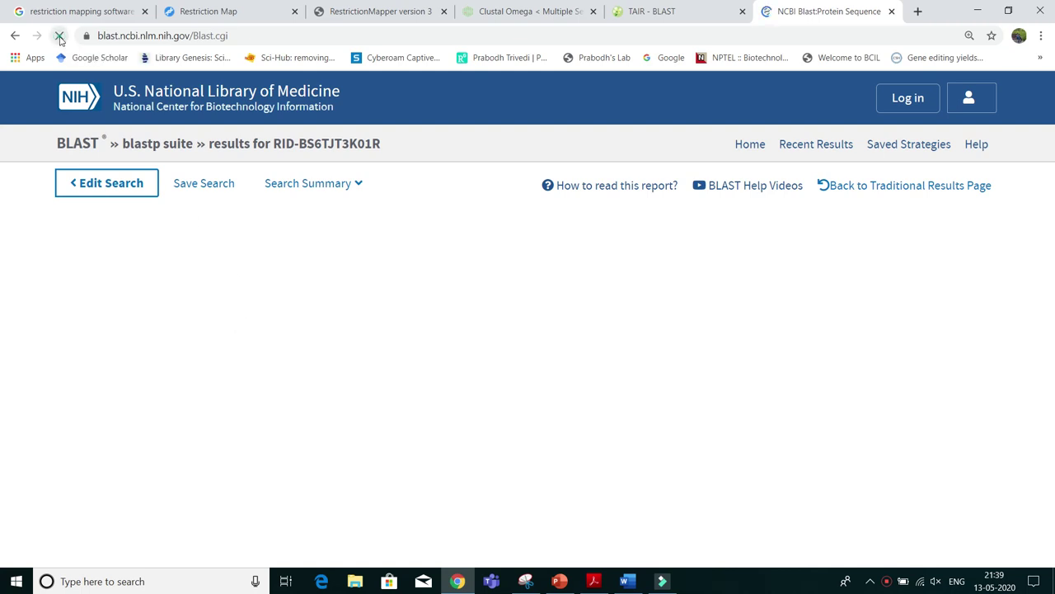
click(15, 36)
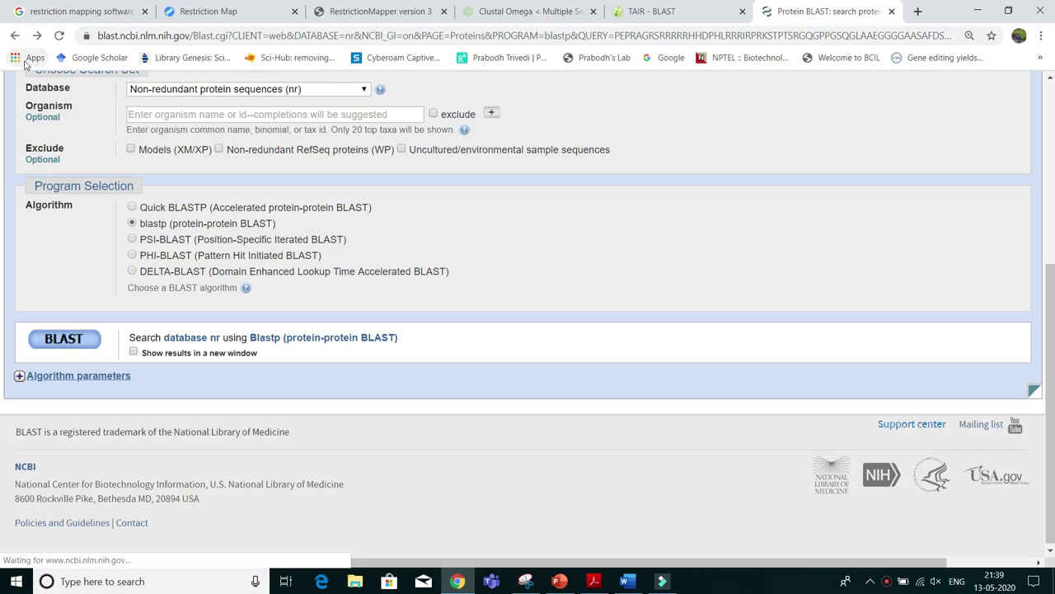
click(15, 35)
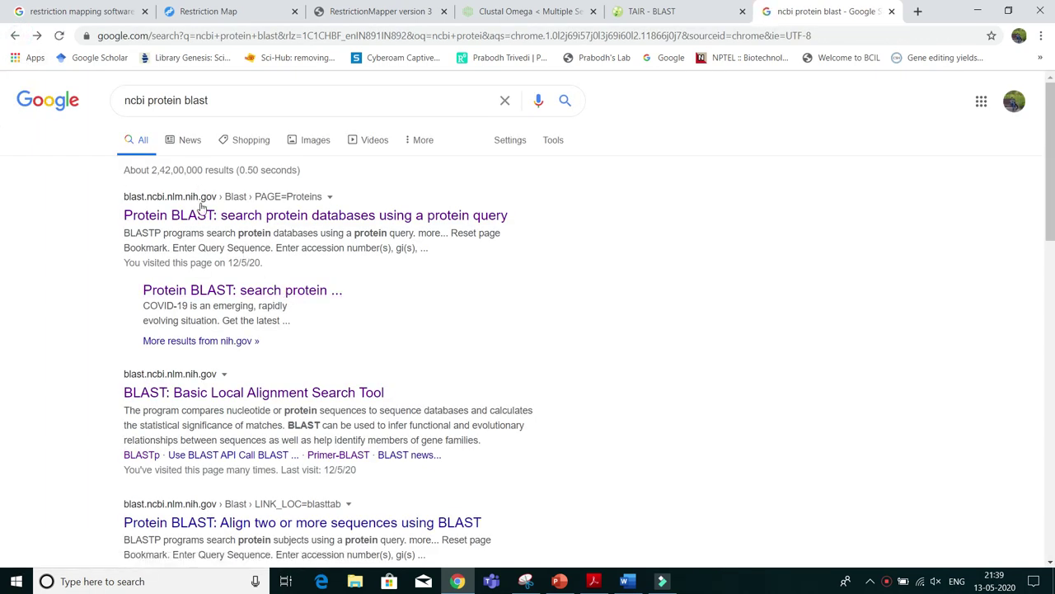
click(207, 297)
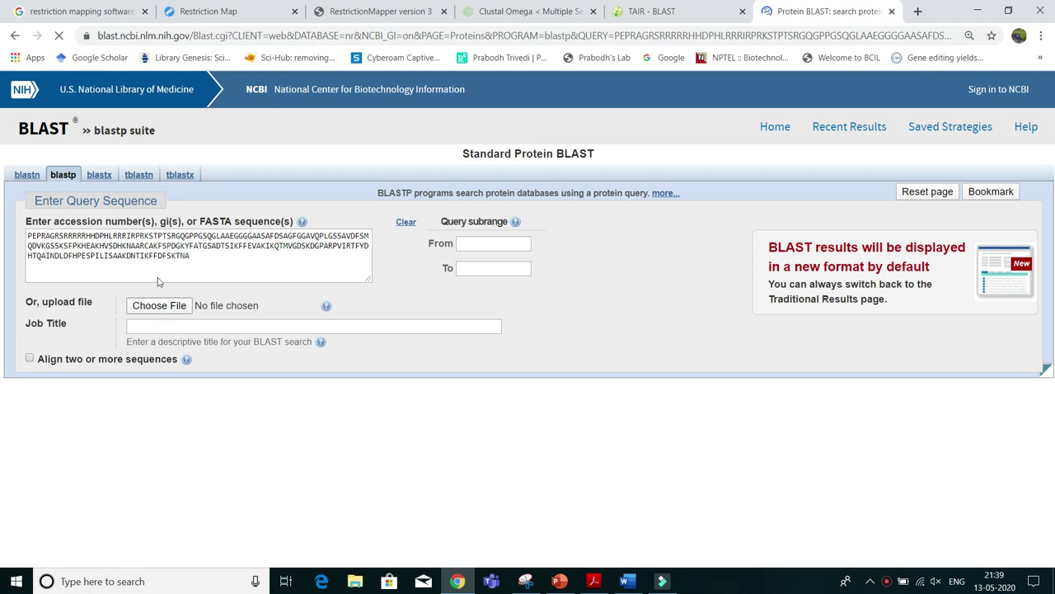
Step: Replace the existing blastp query with the Hy5 protein sequence copied from the Bioinformatical analysis document in Word
drag(214, 273, 8, 233)
key(BackSpace)
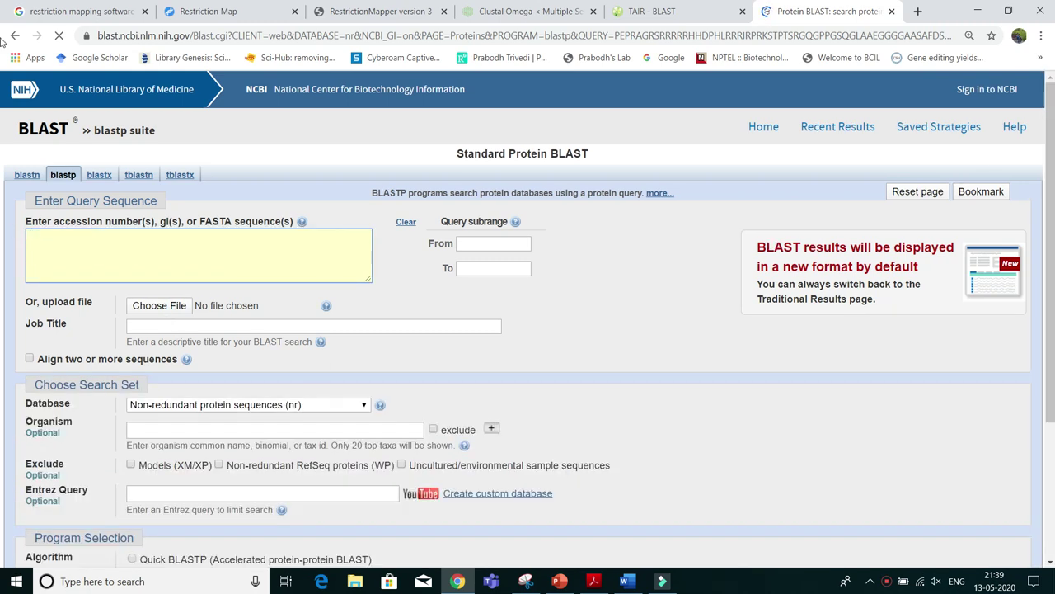
click(625, 581)
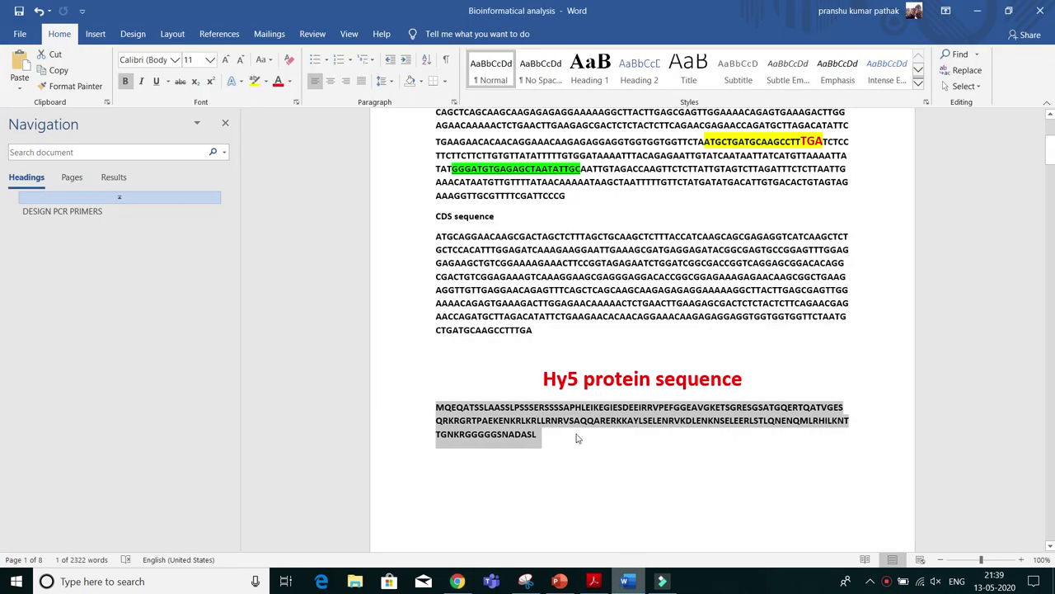
right_click(511, 410)
click(540, 240)
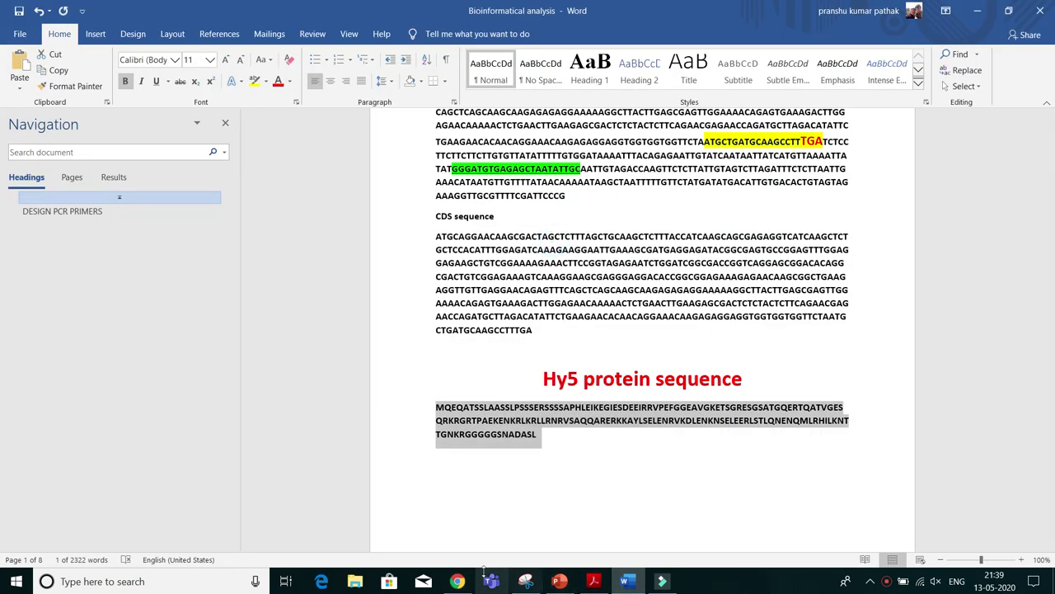
click(457, 581)
right_click(108, 253)
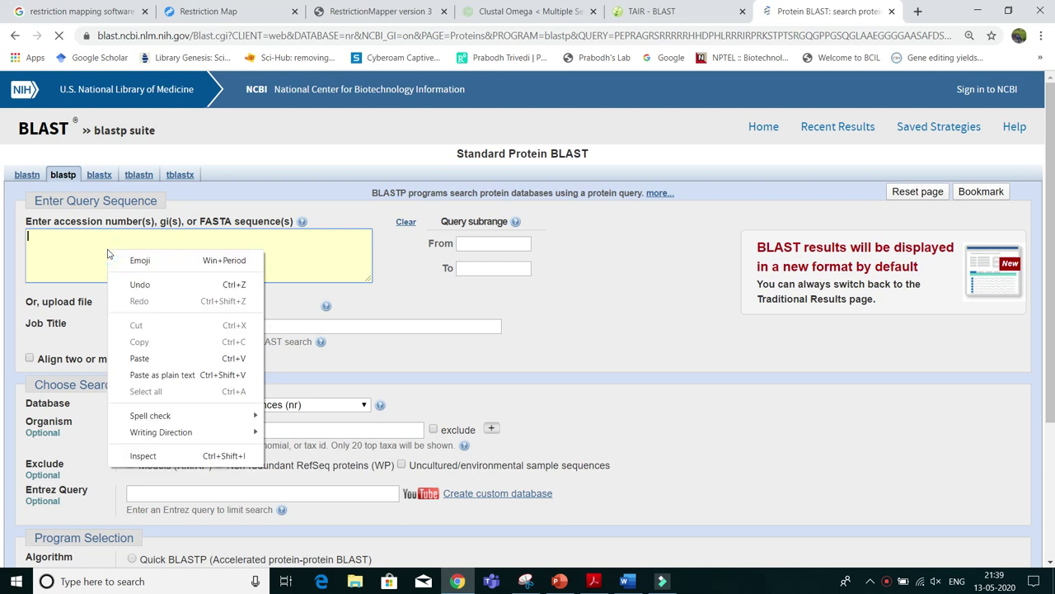
click(140, 358)
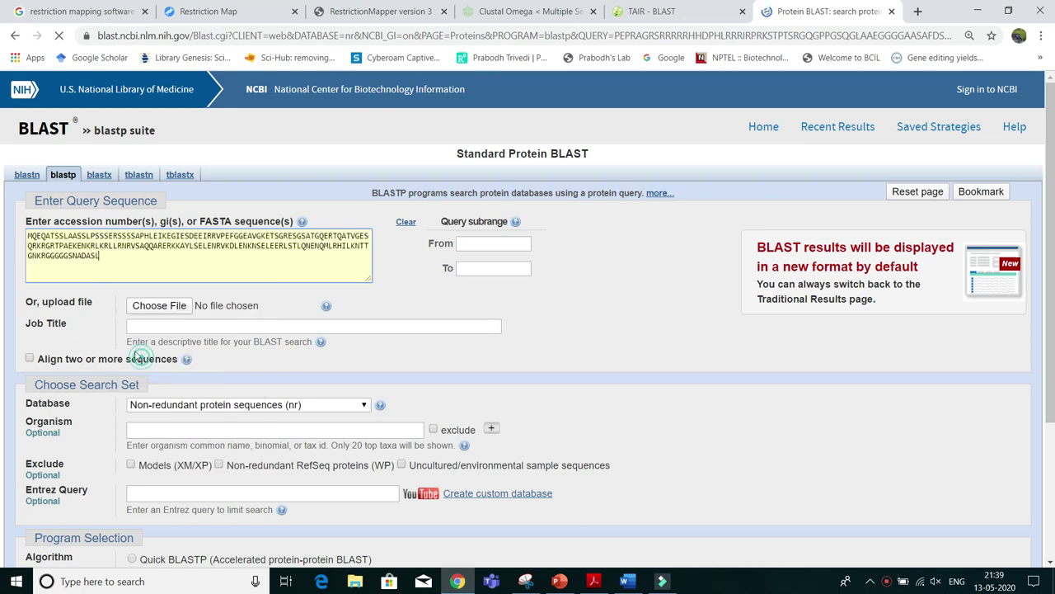
Step: Submit the Hy5 query using the blastp (protein-protein BLAST) algorithm and the Non-redundant protein sequences (nr) database
scroll(124, 330, down, 1)
scroll(122, 327, down, 1)
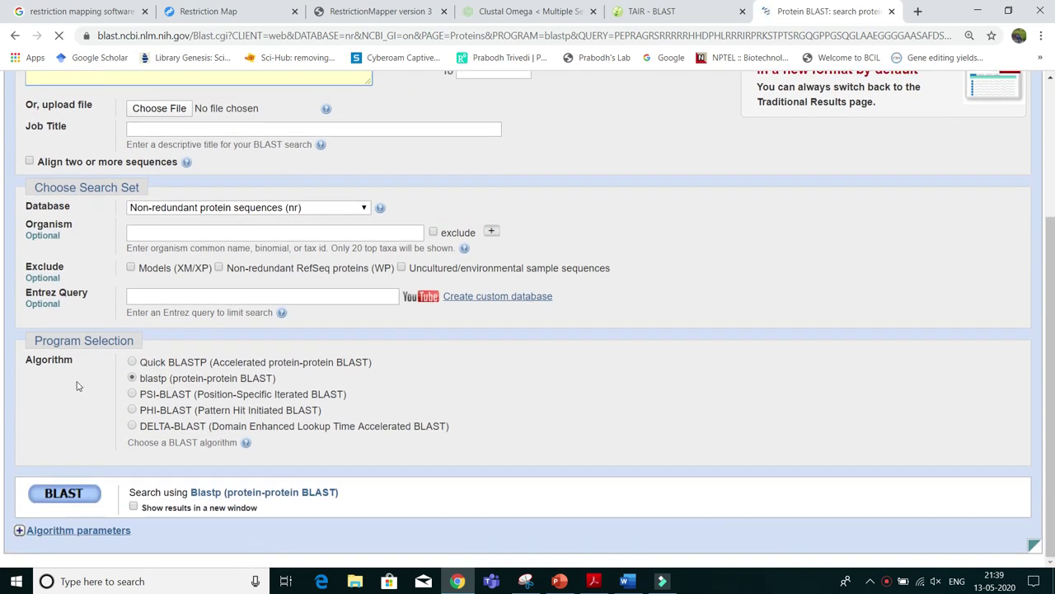
click(50, 495)
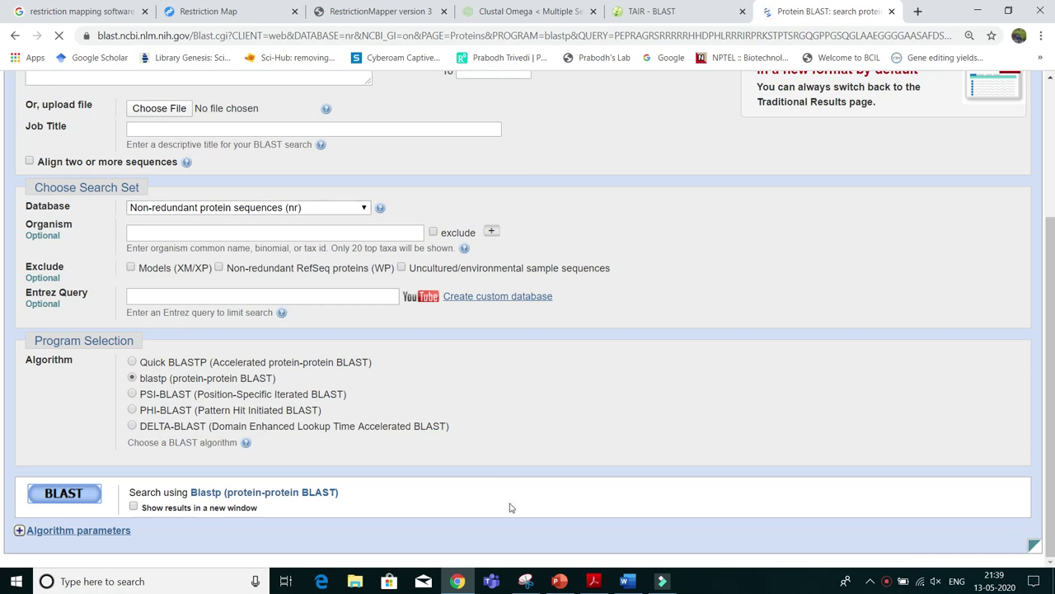
Step: Switch to the BB@1 presentation in PowerPoint and view the Bioinformatics Practice title slide and the MultAlin alignment slide
click(560, 582)
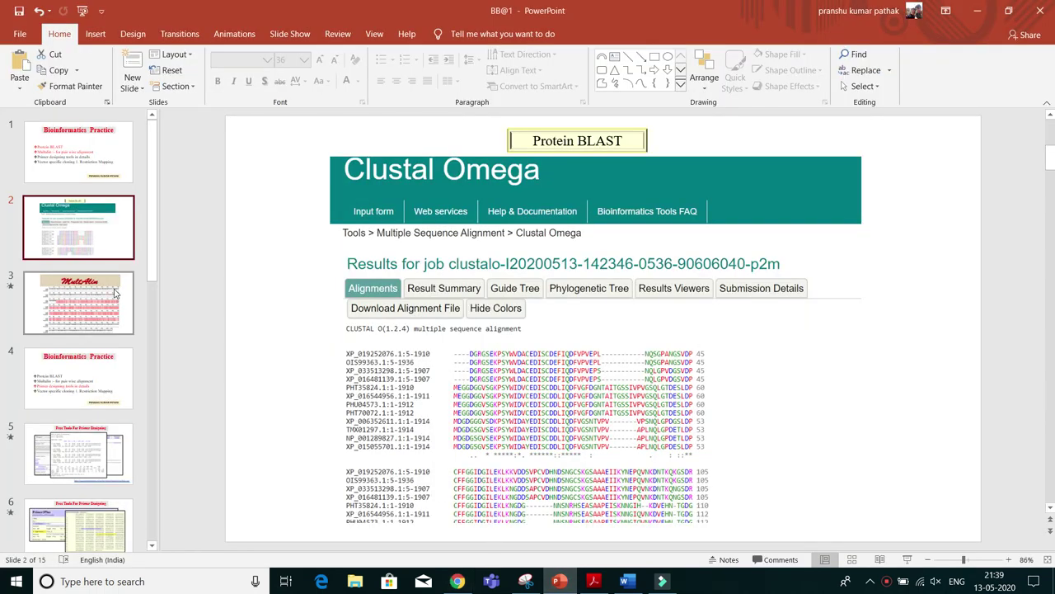
click(47, 169)
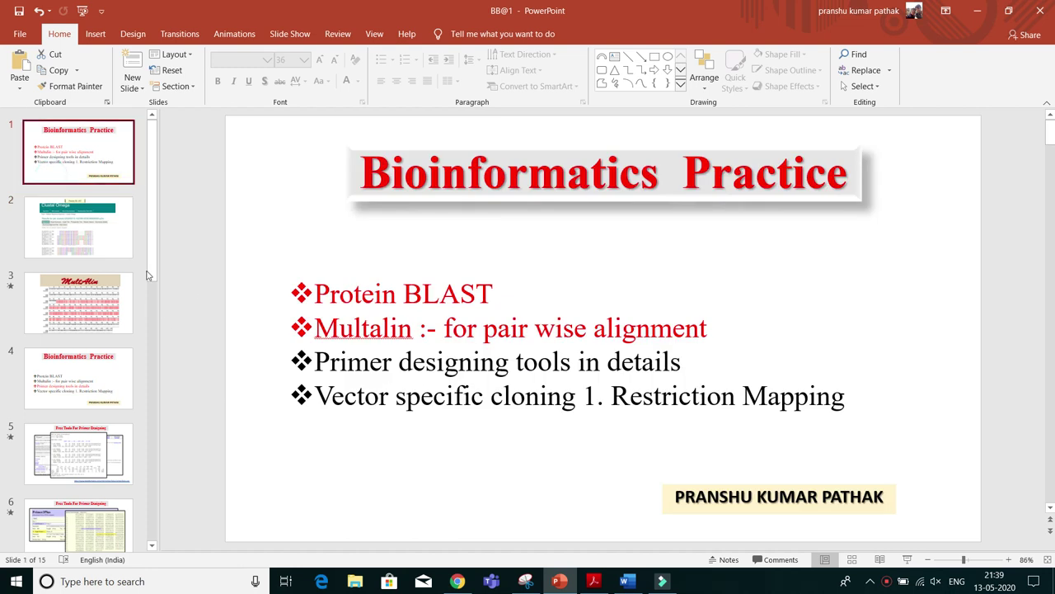
click(97, 305)
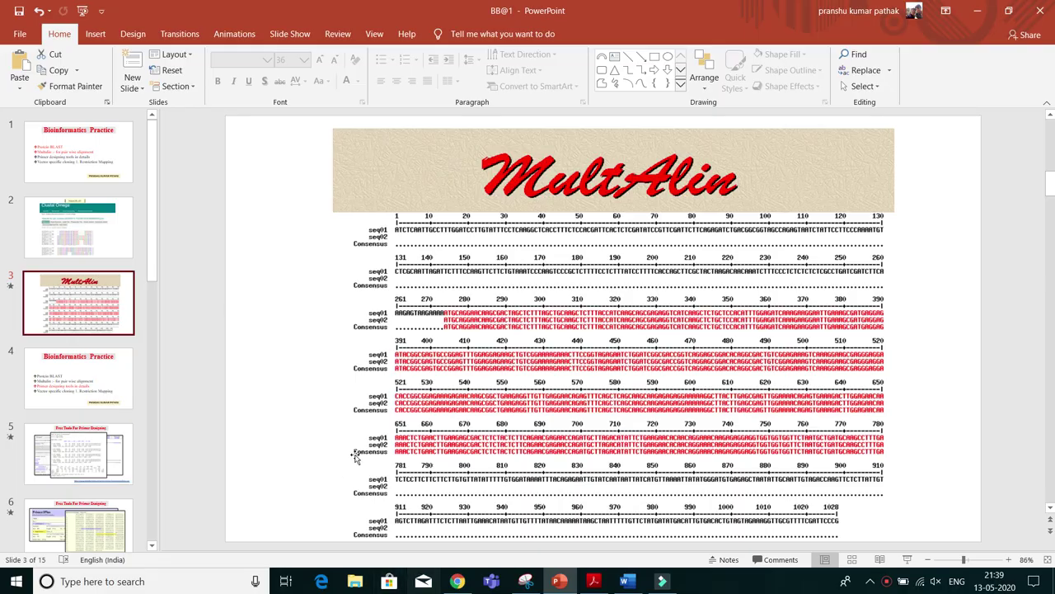
Step: Switch to Chrome, search for "multaline bioinformatics" in a new tab and open the MultAlin interface page
click(456, 580)
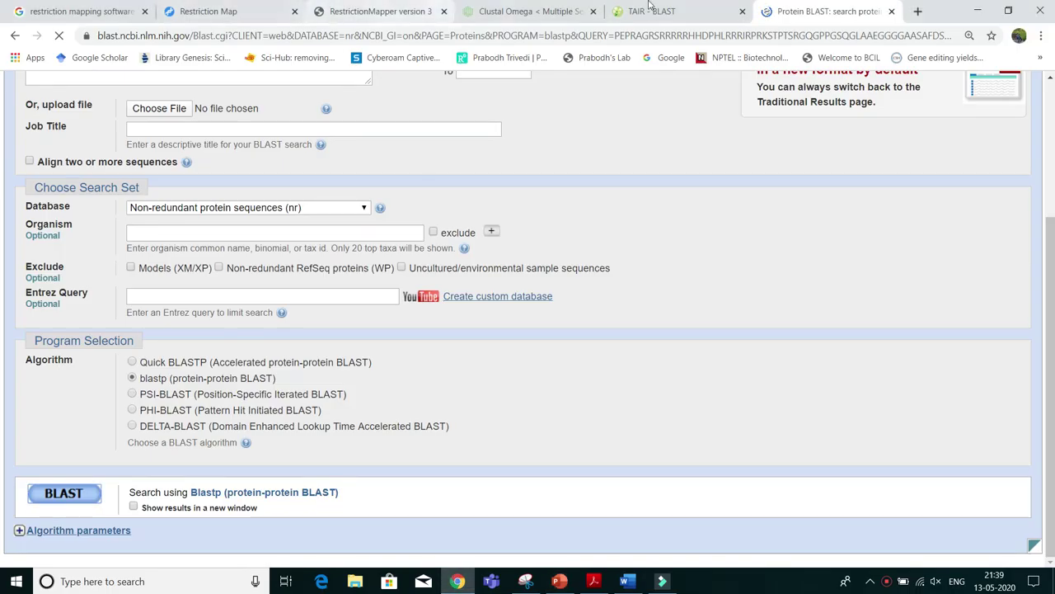
click(918, 11)
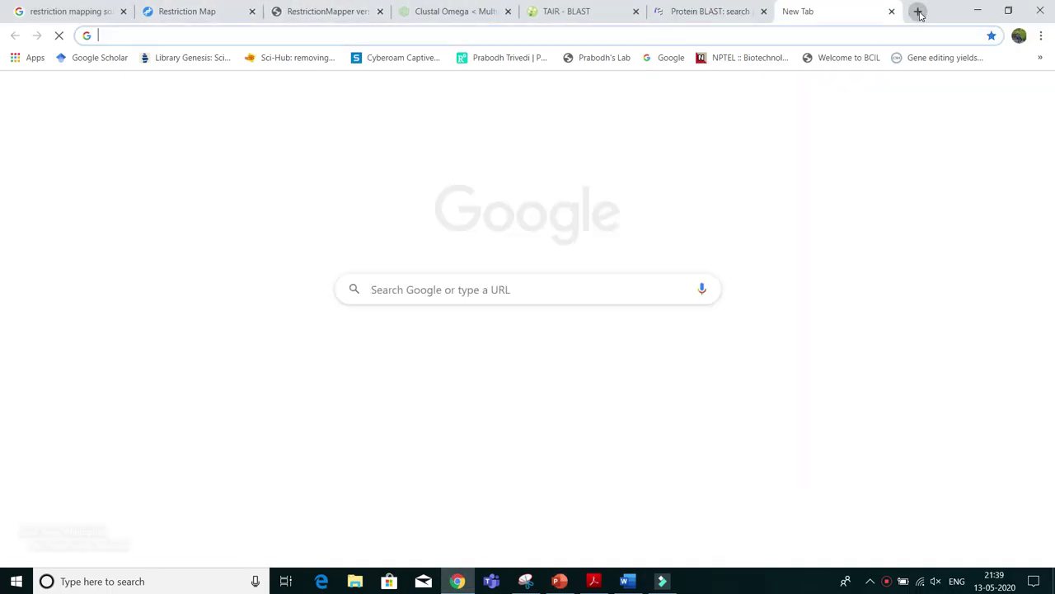
text(mul)
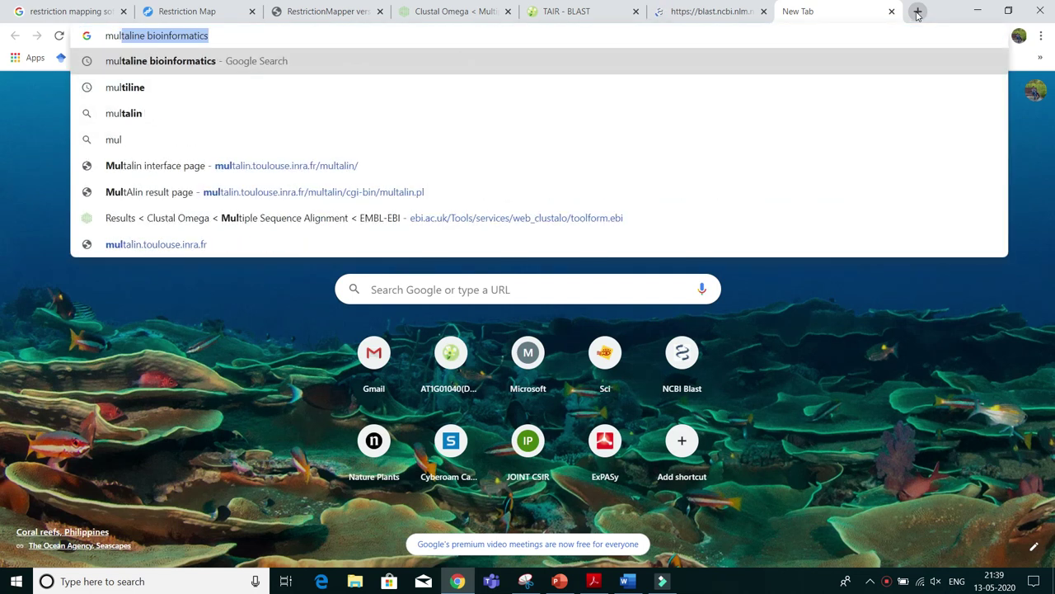
click(185, 65)
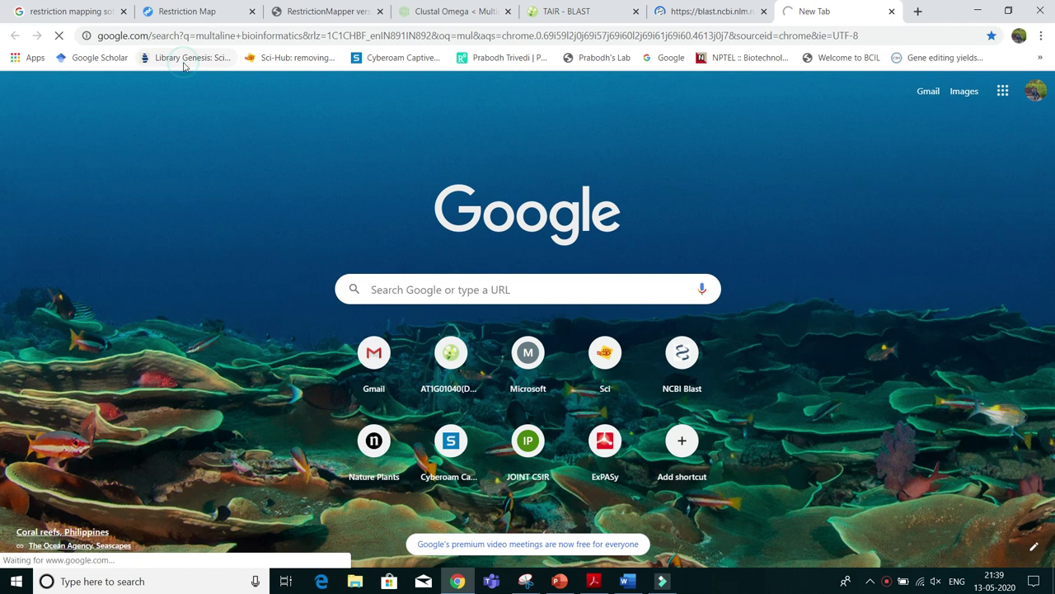
click(221, 268)
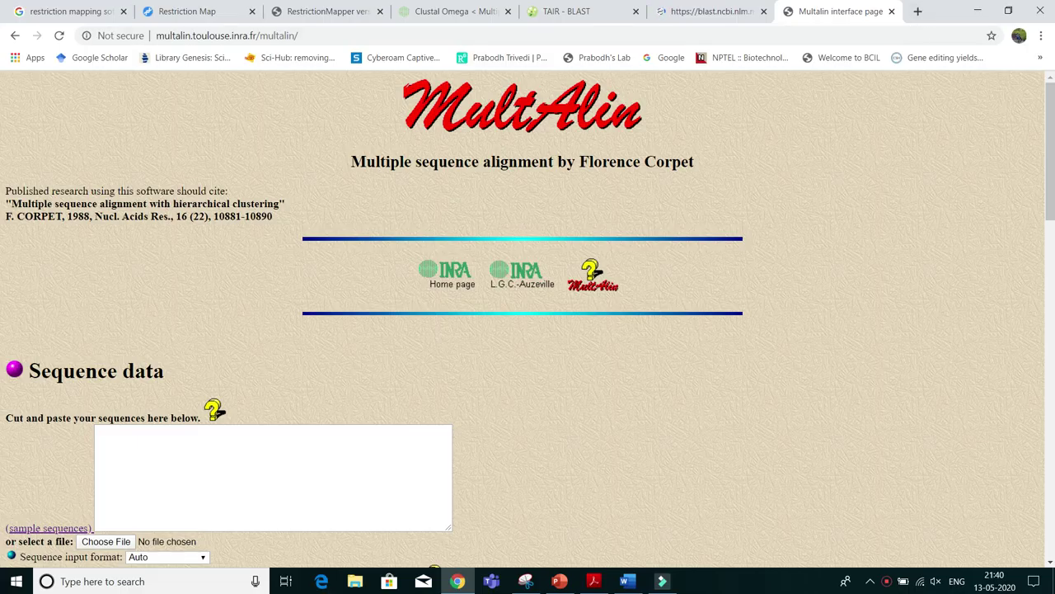
Step: Switch to the BB@1 presentation in PowerPoint and go back to the first Bioinformatics Practice slide
click(560, 582)
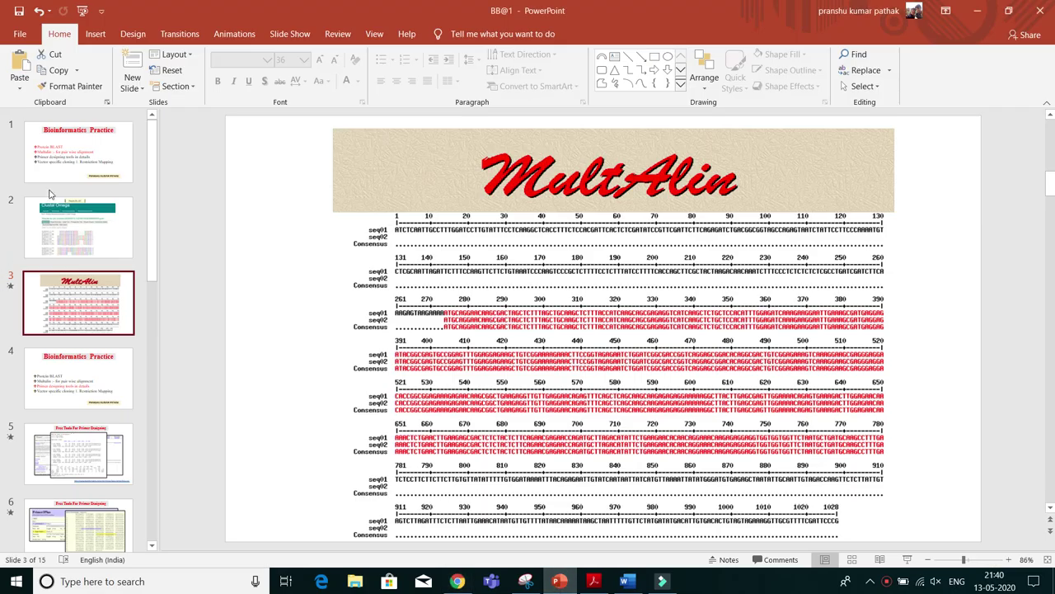
click(85, 168)
drag(440, 328, 692, 363)
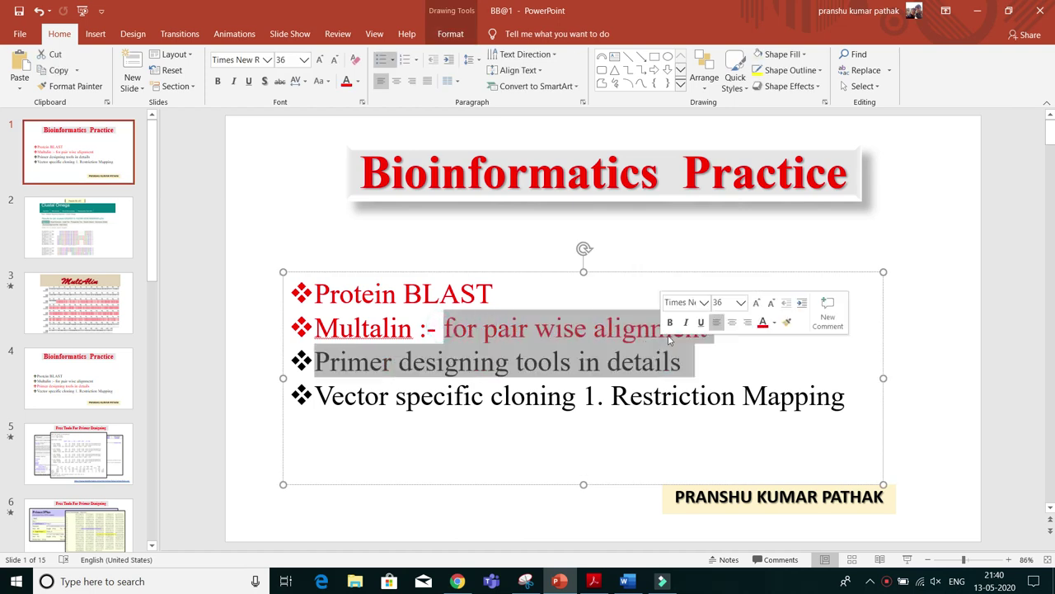
click(752, 301)
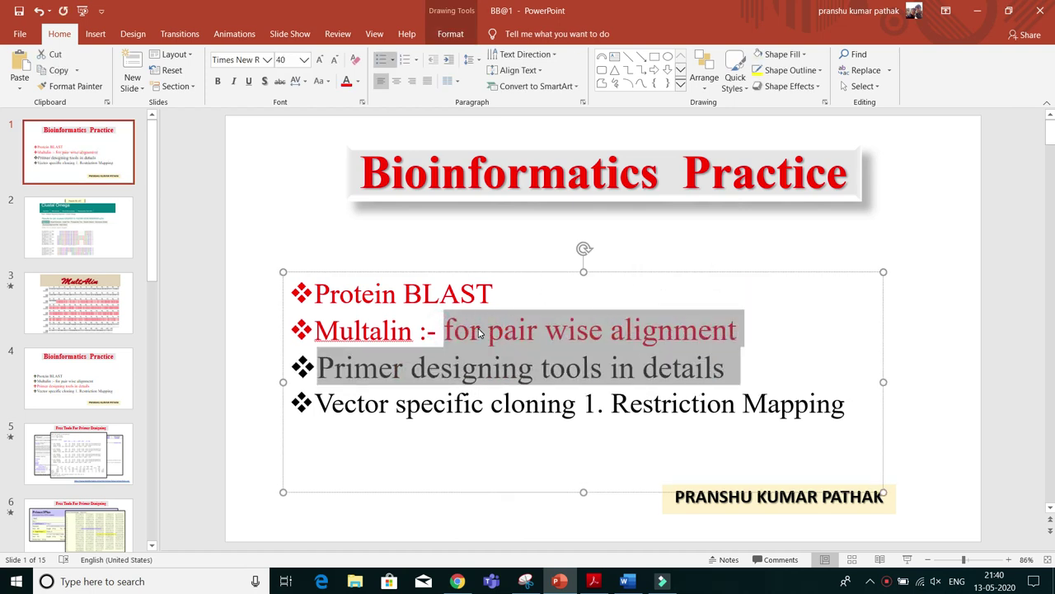
key(ctrl+z)
click(554, 254)
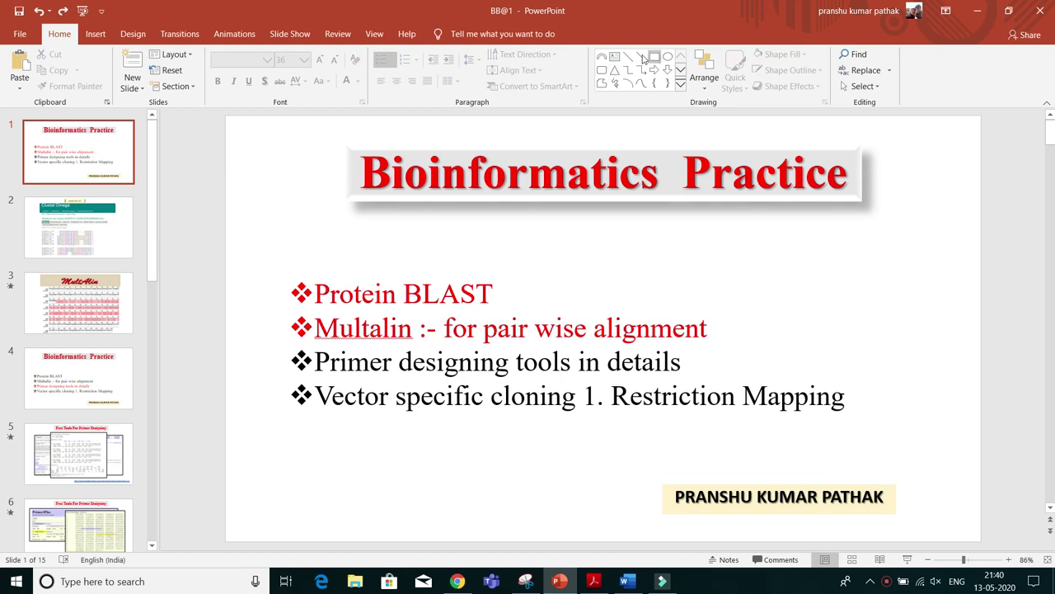
Step: Start the slide show from the Bioinformatics Practice slide and activate the Pen for annotating
click(907, 559)
click(65, 581)
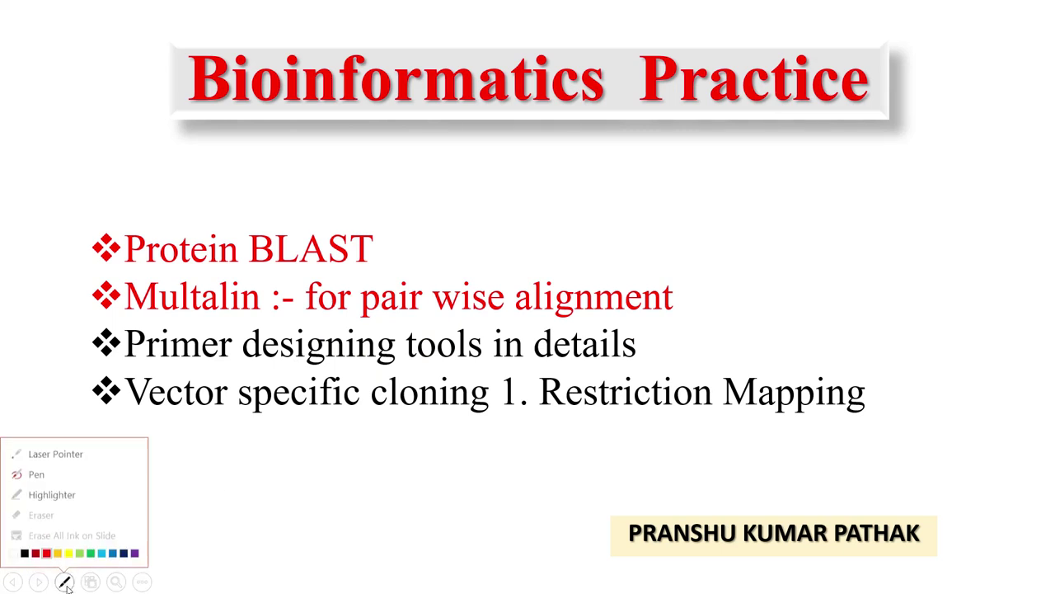
click(41, 468)
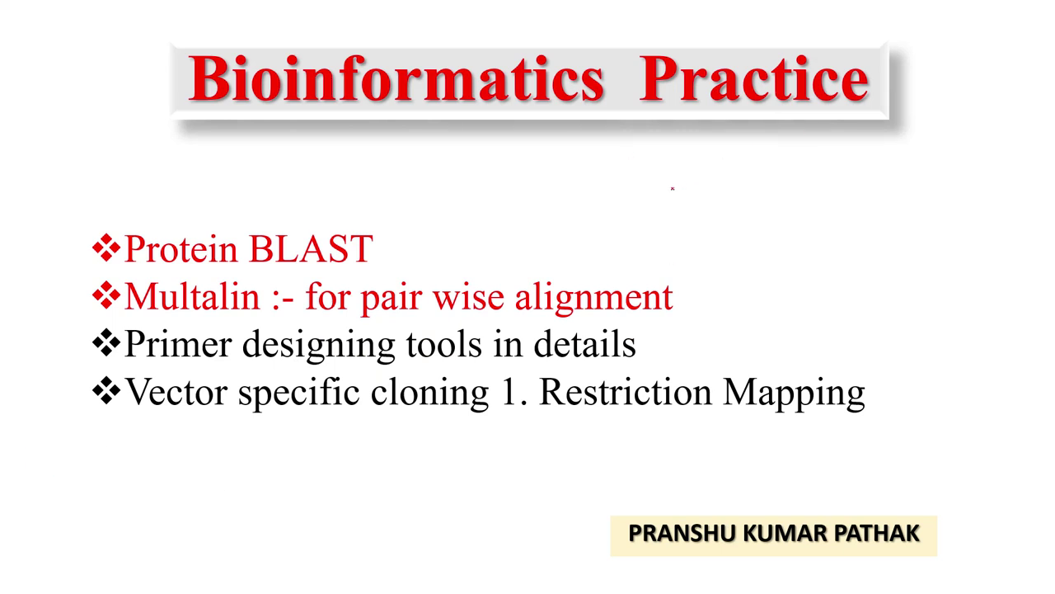
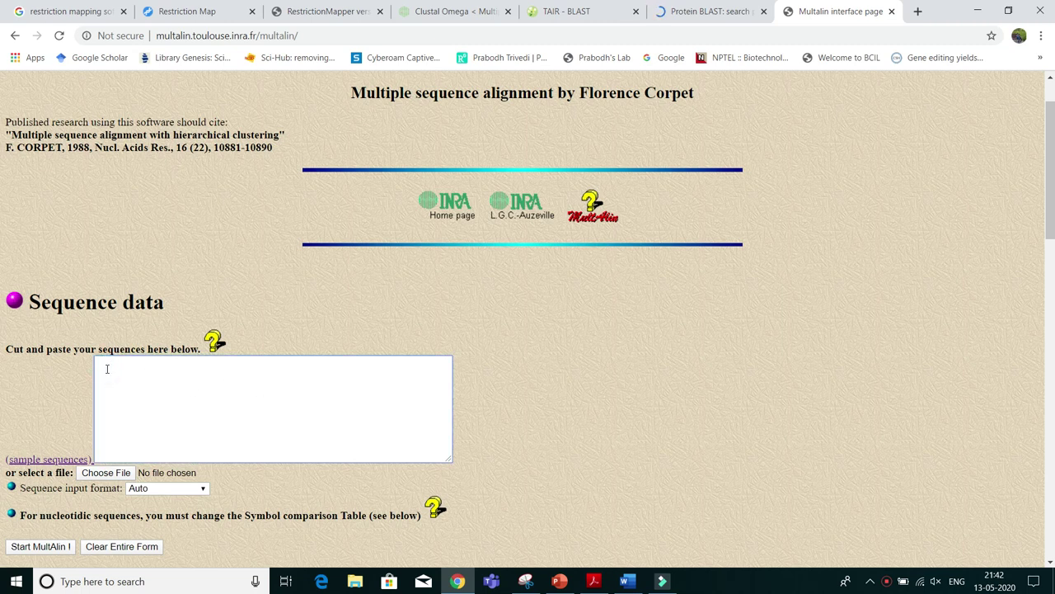
Step: Begin a FASTA header with ">" in MultAlin's sequence box and copy the full hy5 C-DNA sequence from the Word document
text(>)
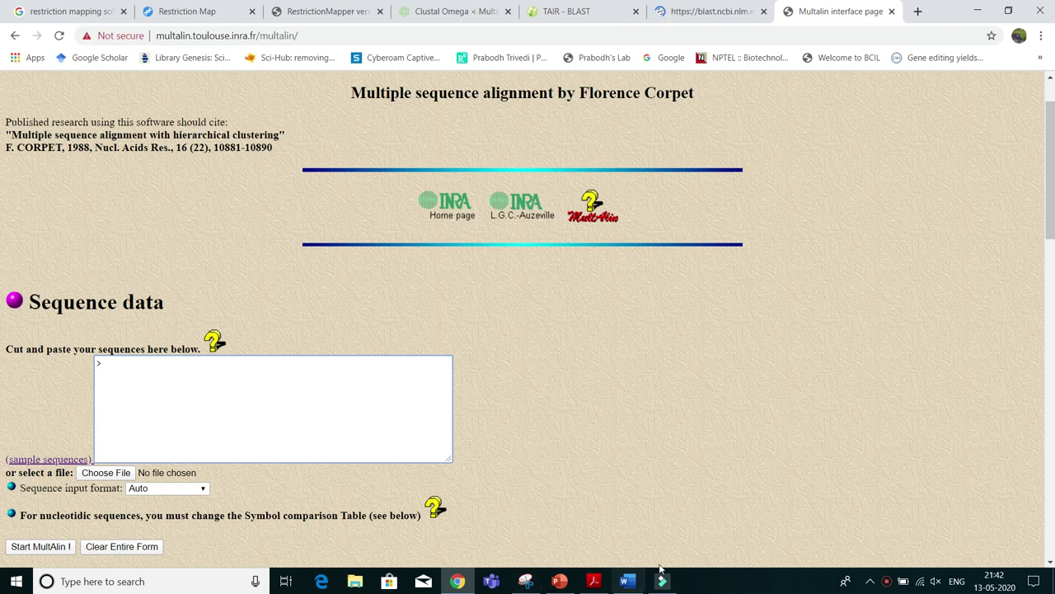
click(628, 582)
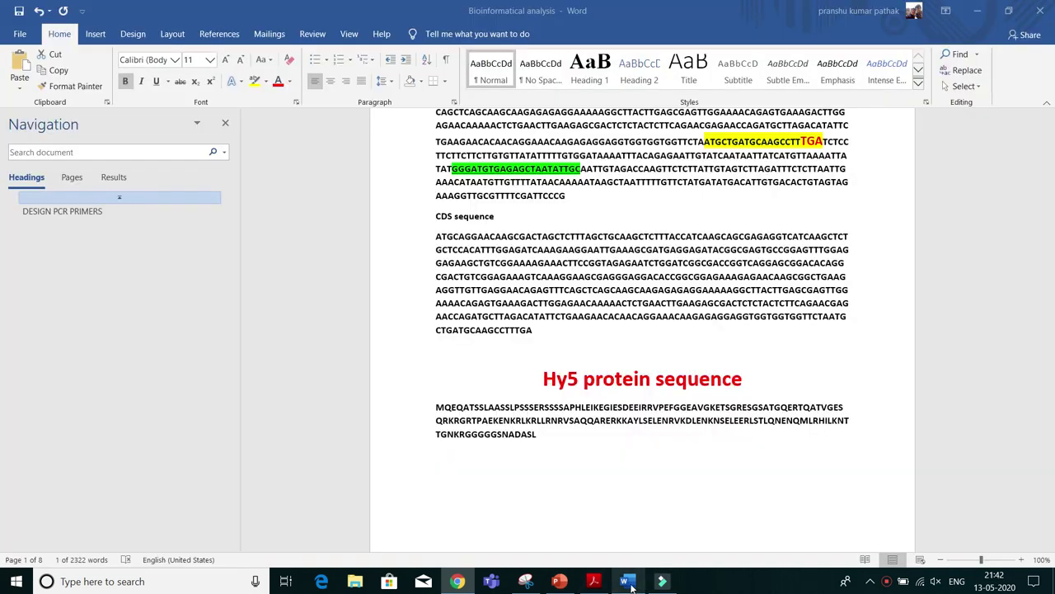
scroll(437, 202, up, 5)
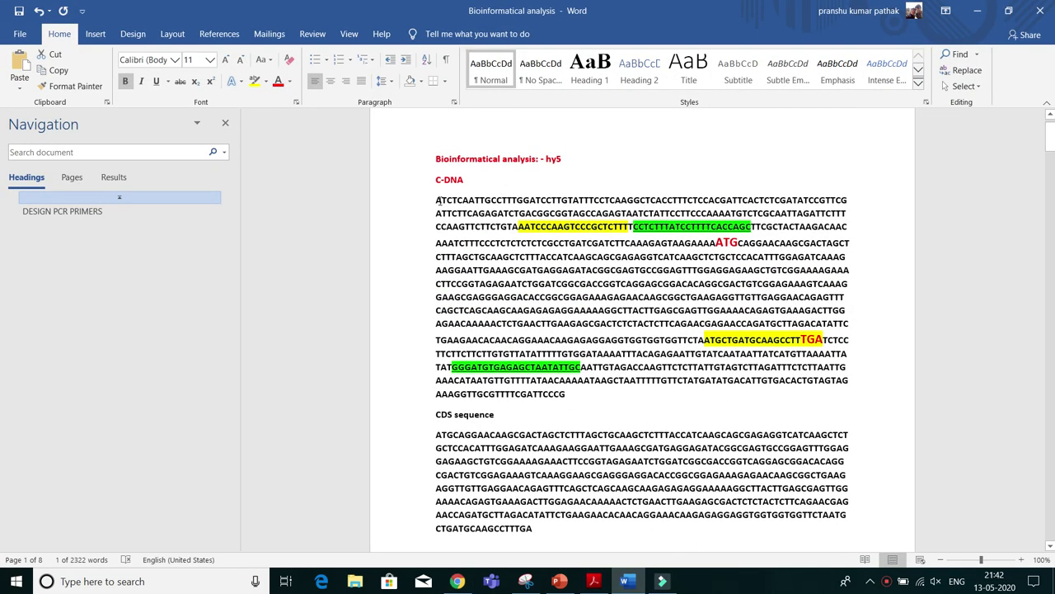
drag(434, 198, 566, 395)
right_click(534, 297)
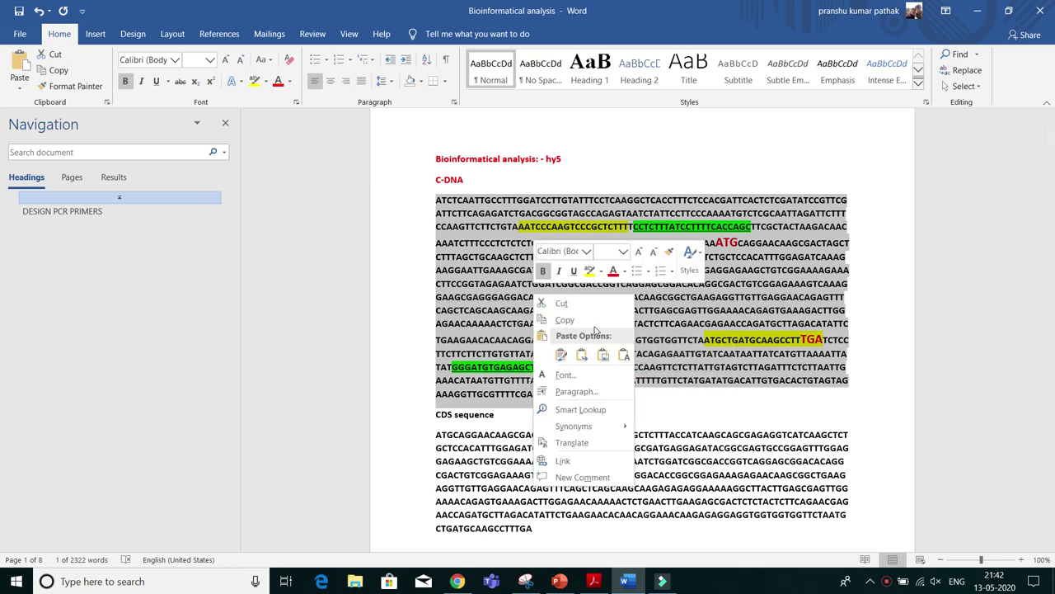
click(595, 328)
Step: Complete the MultAlin header as ">seq01", paste the C-DNA sequence below it and check the start of the entry
click(457, 581)
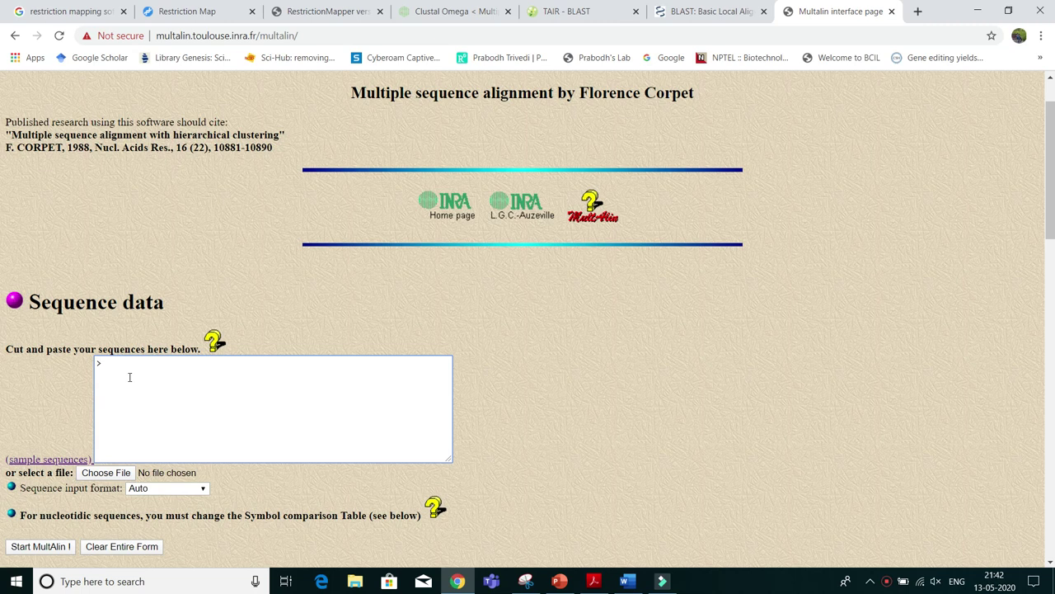
text(eq01)
key(ctrl+v)
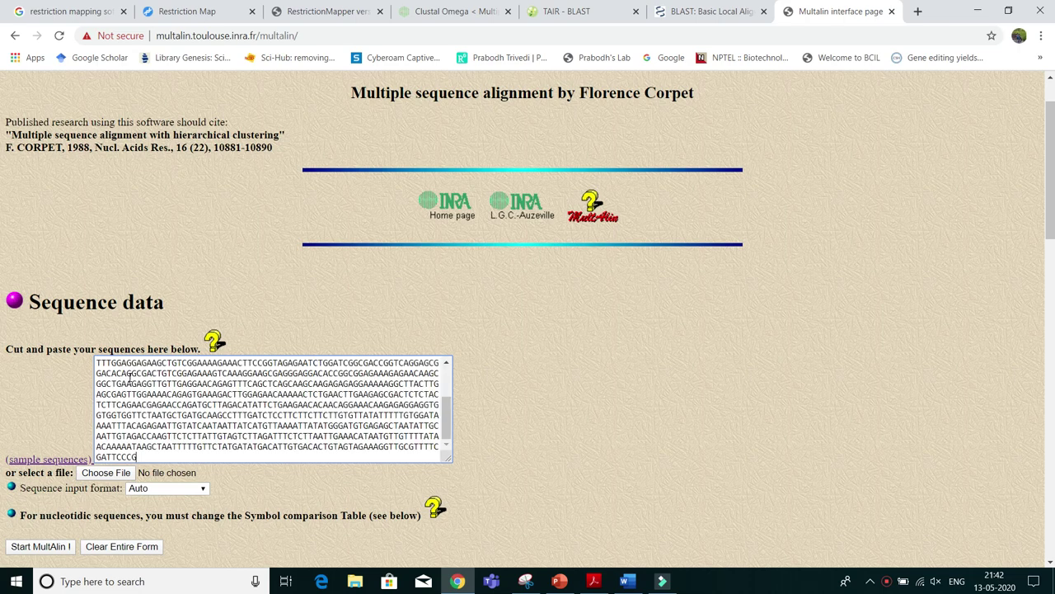
scroll(130, 377, up, 6)
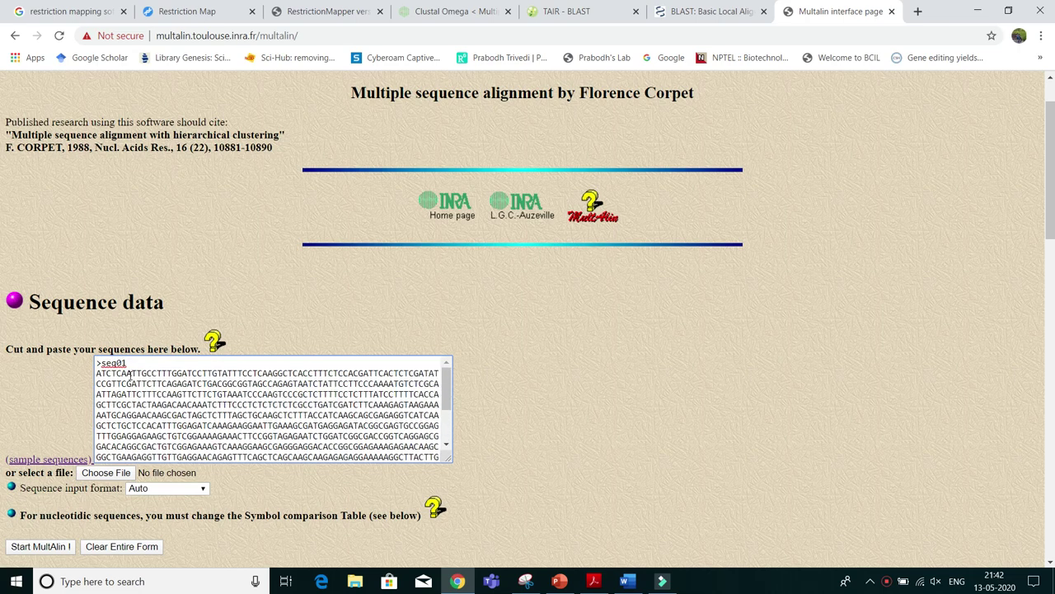
Step: Add a second FASTA header ">seq02" on its own line below the C-DNA sequence in MultAlin's sequence box
scroll(129, 431, down, 8)
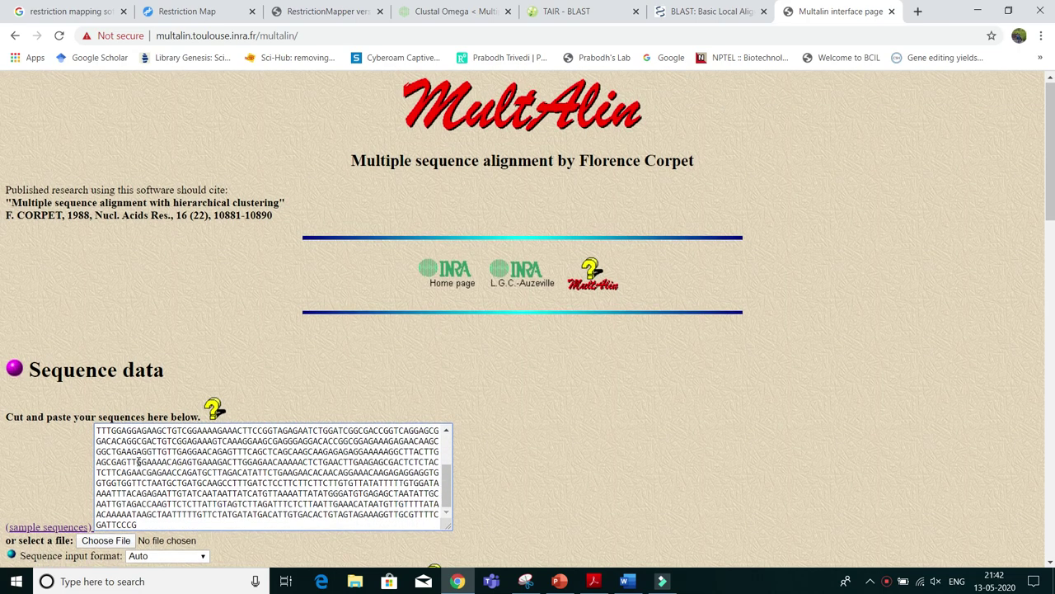
key(Return)
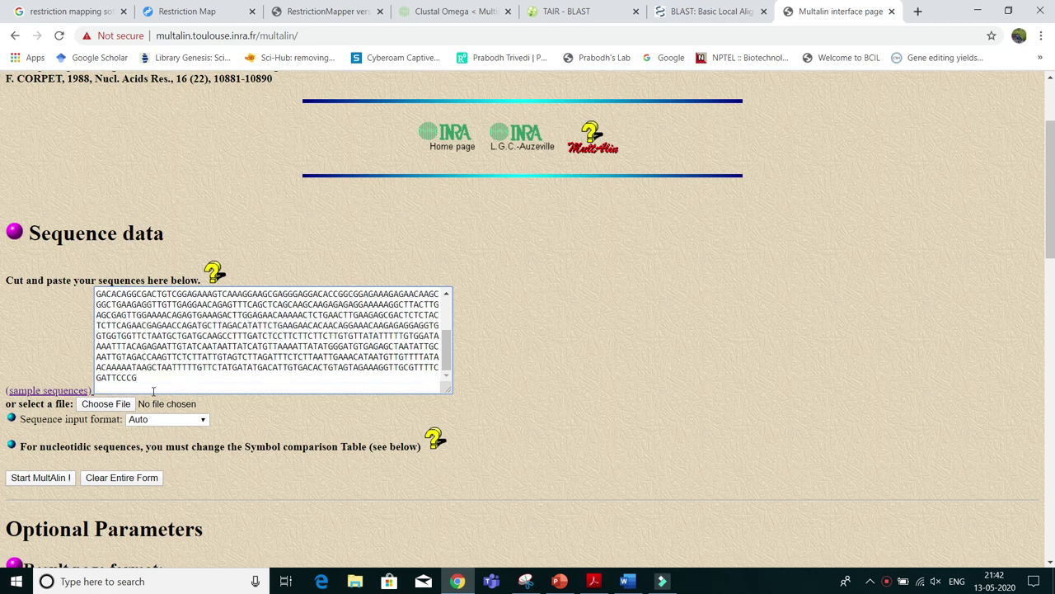
text(>seq02)
key(Return)
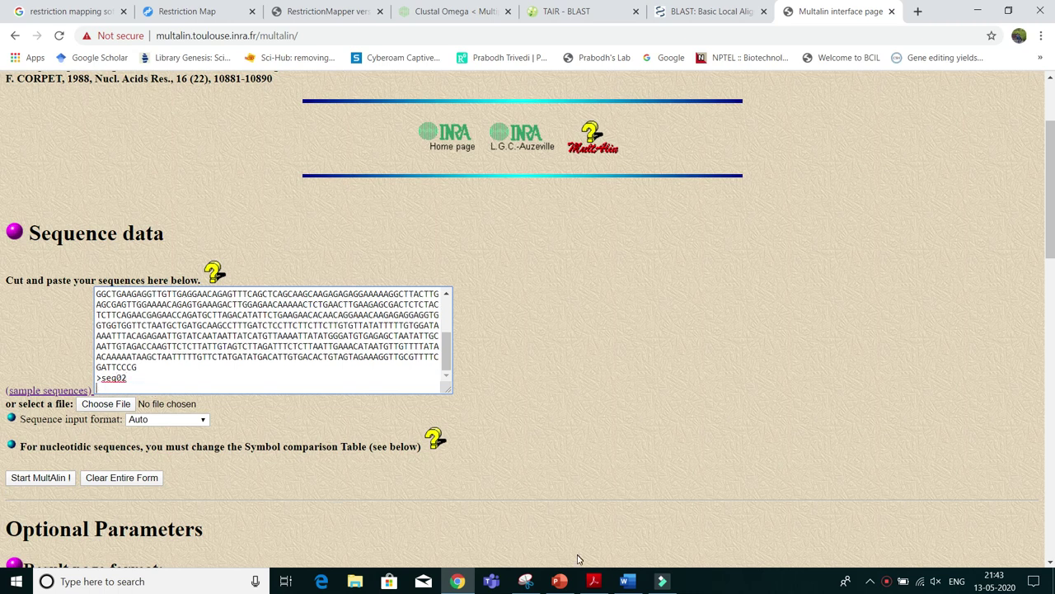
Step: Copy the full hy5 CDS sequence from the Word document and paste it below the ">seq02" header in MultAlin
click(628, 582)
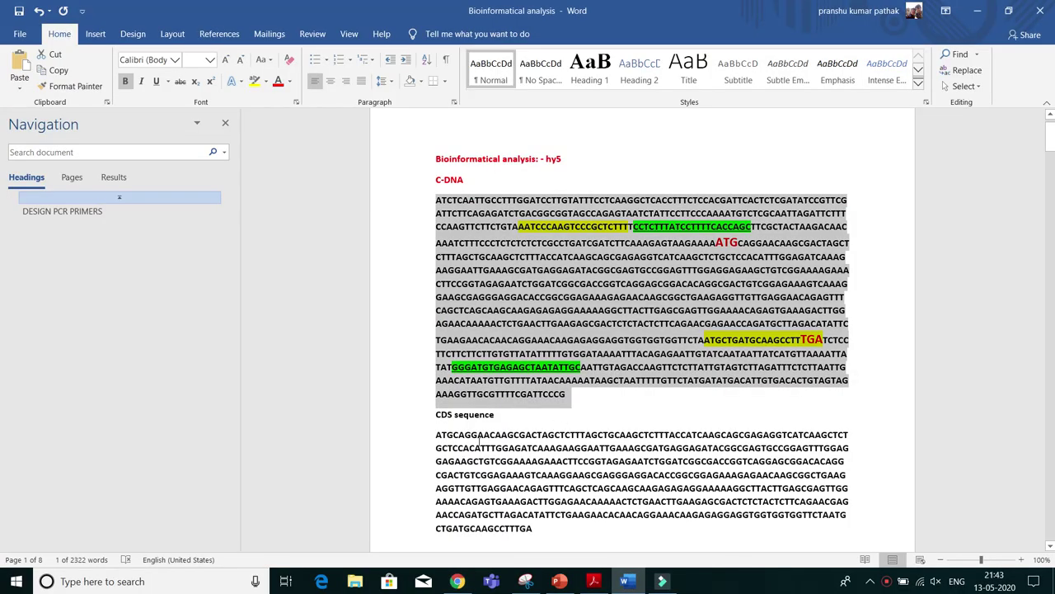
scroll(479, 442, down, 2)
drag(437, 368, 553, 464)
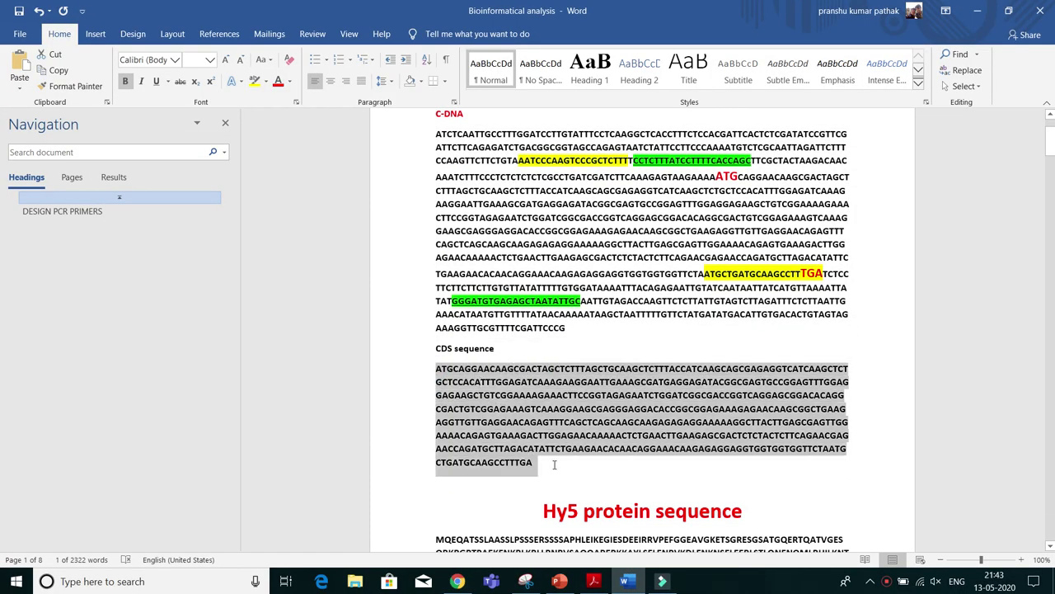
right_click(519, 408)
click(556, 237)
click(457, 581)
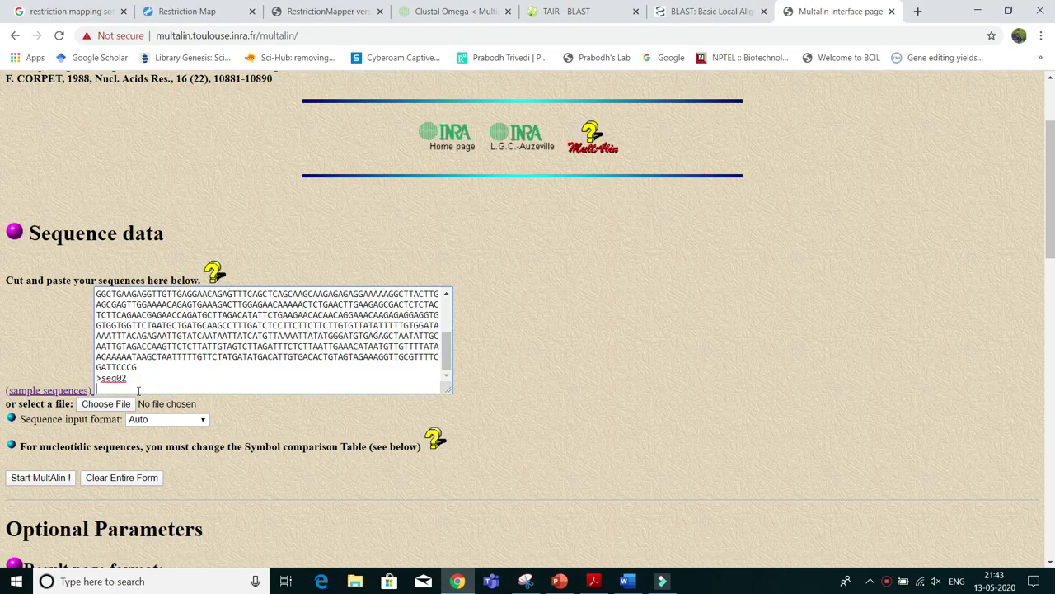
key(ctrl+v)
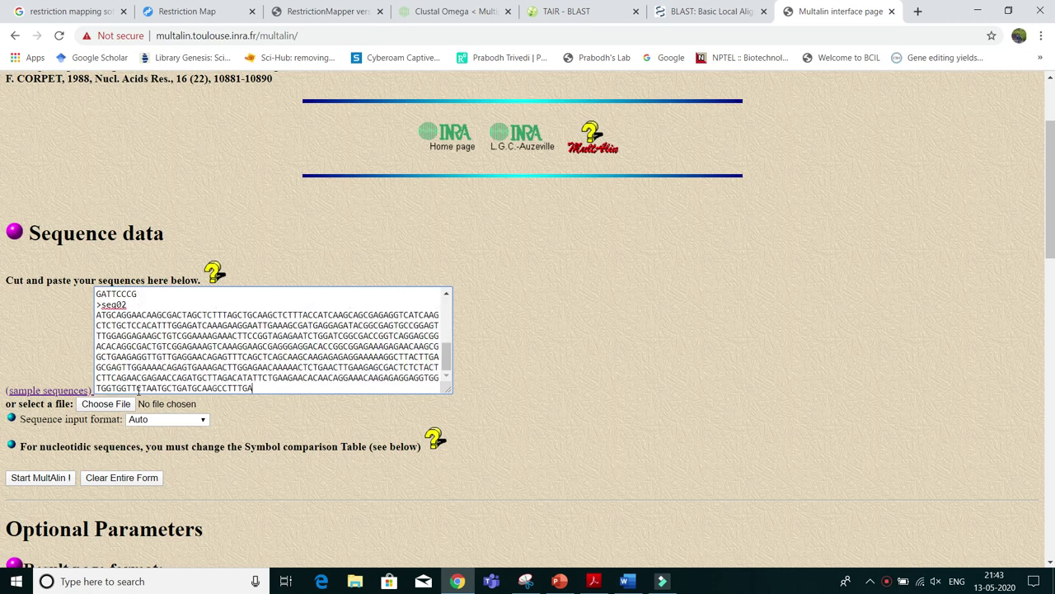
Step: Check the seq01 and seq02 entries in the sequence box and start the MultAlin alignment
scroll(139, 391, up, 2)
scroll(191, 455, up, 5)
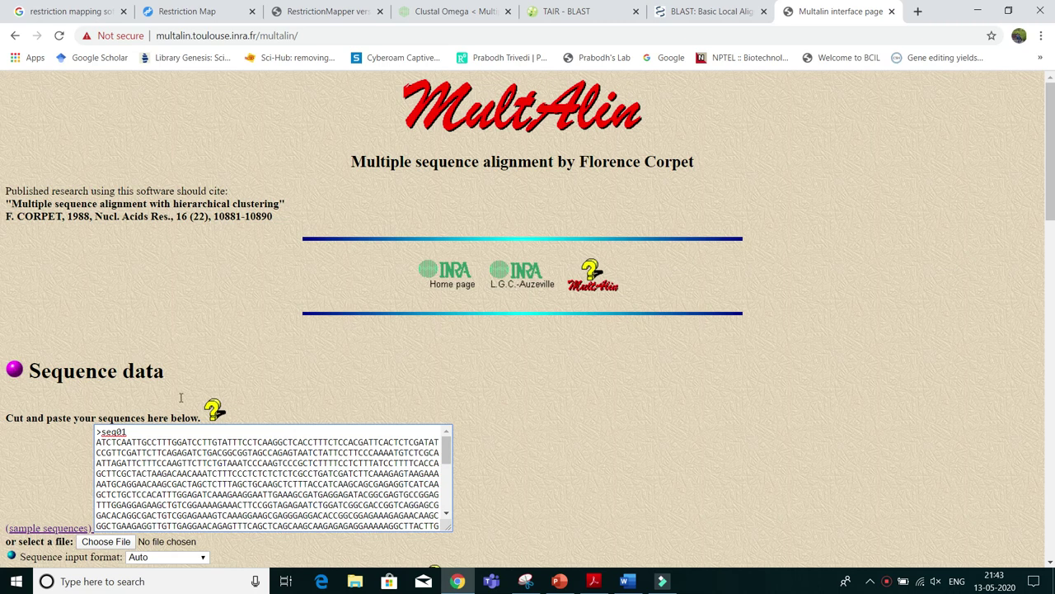
scroll(139, 459, down, 2)
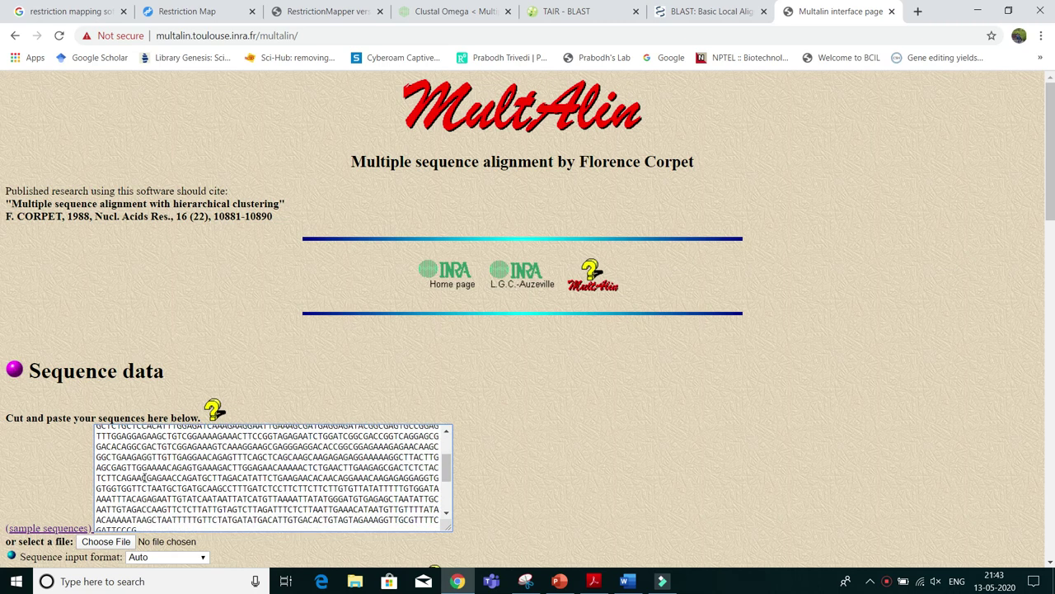
scroll(145, 478, up, 2)
click(131, 431)
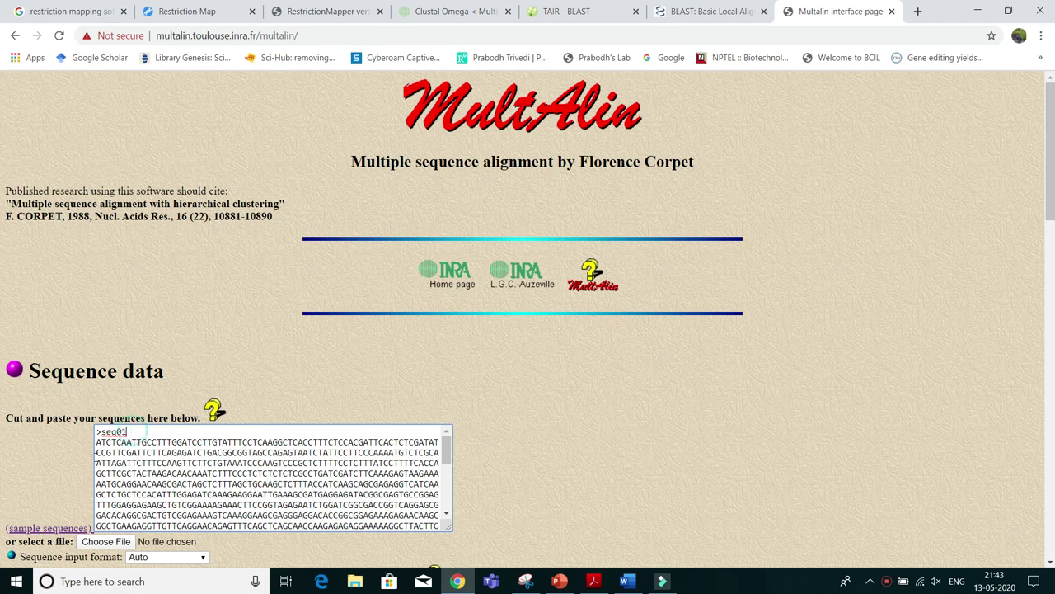
scroll(289, 480, down, 4)
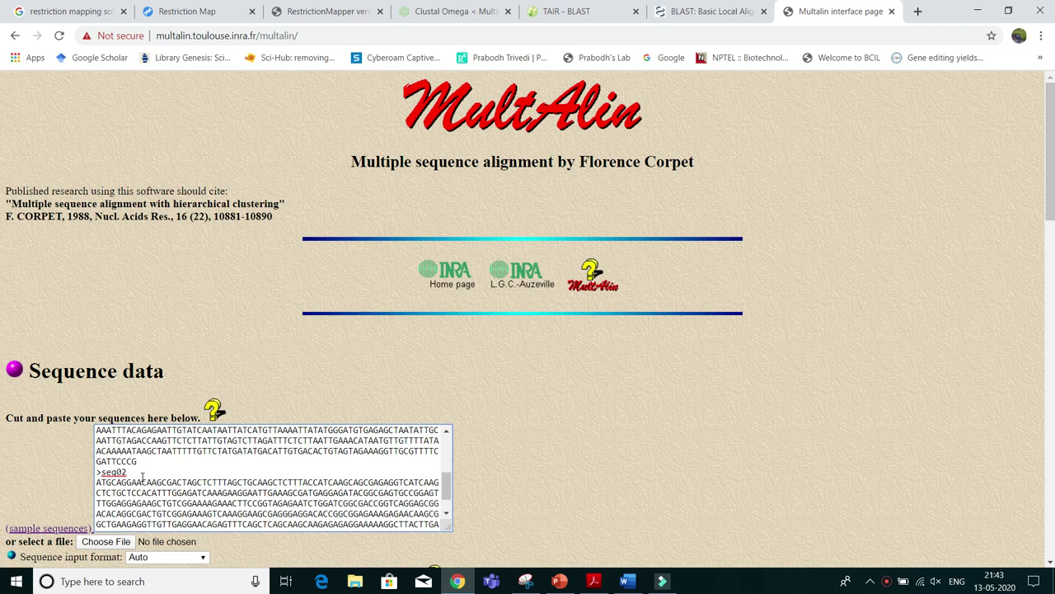
scroll(141, 478, down, 4)
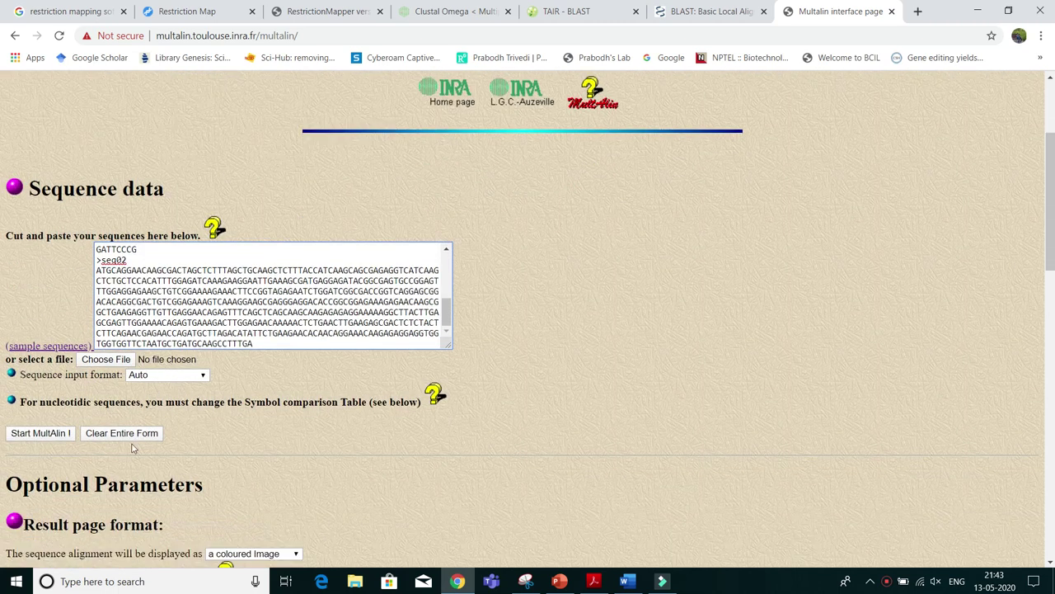
click(33, 410)
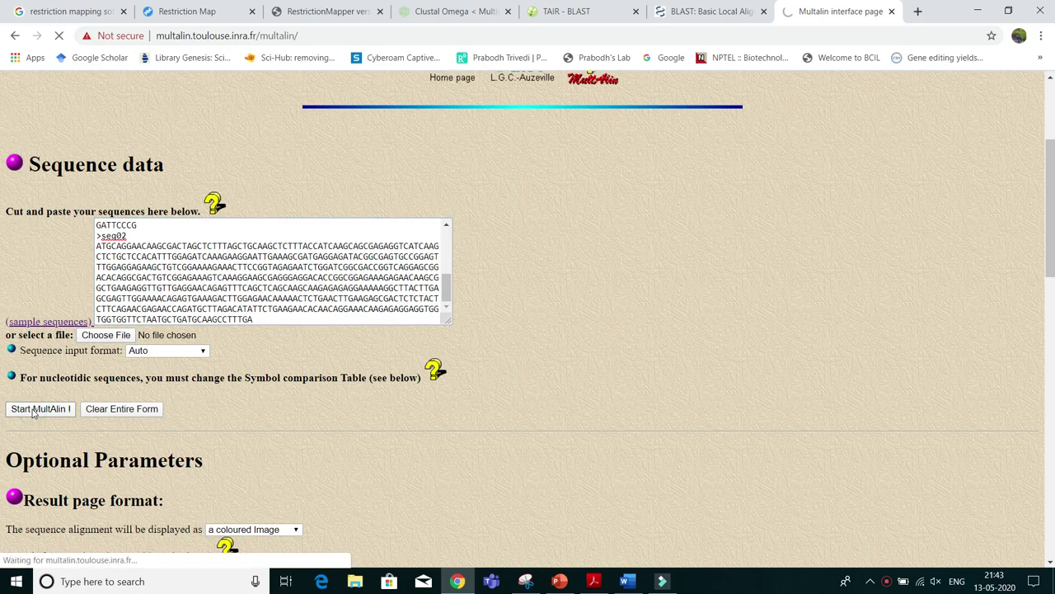
Step: Examine the MultAlin result, comparing seq01, seq02 and the consensus line across the whole alignment
scroll(294, 353, down, 6)
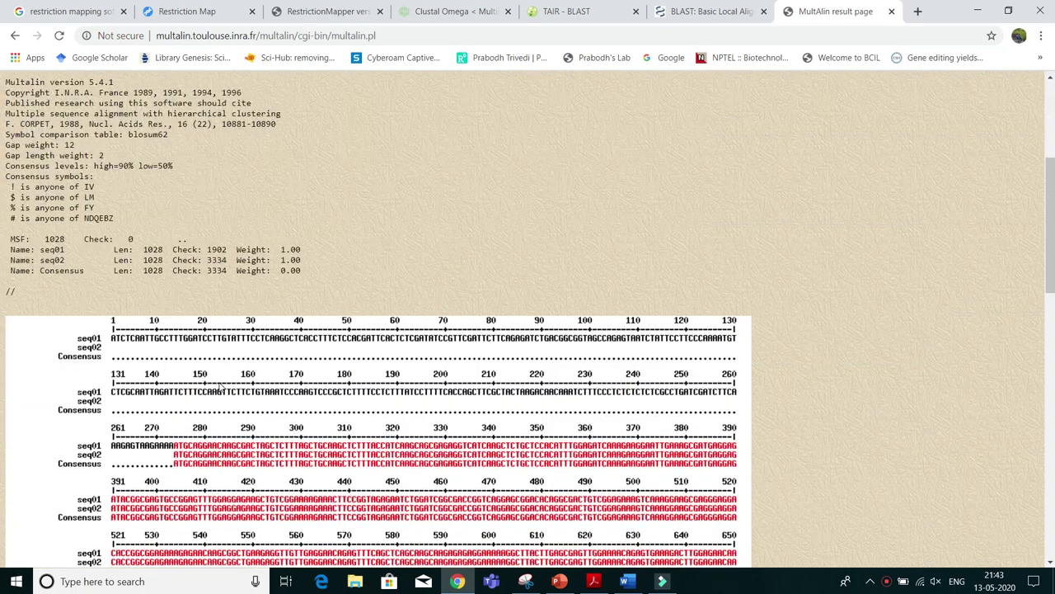
scroll(299, 350, down, 2)
scroll(346, 313, up, 1)
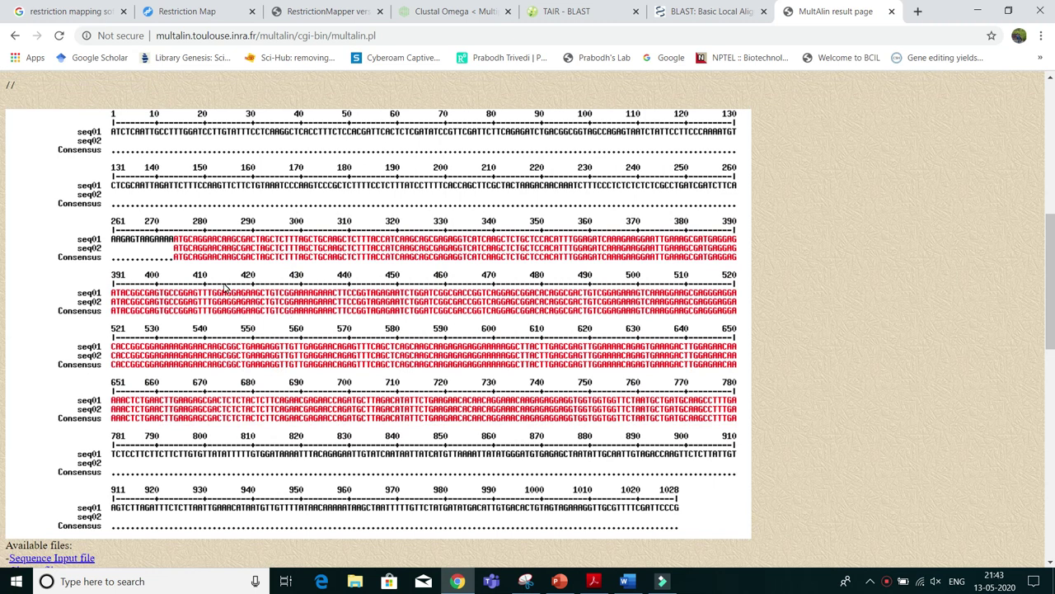
scroll(224, 286, up, 2)
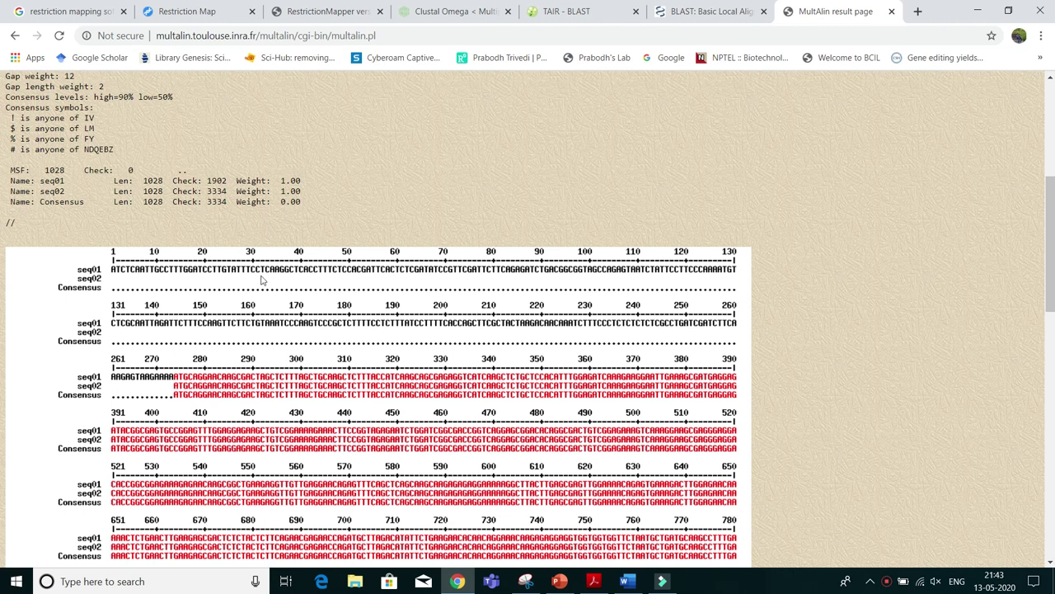
scroll(153, 326, down, 1)
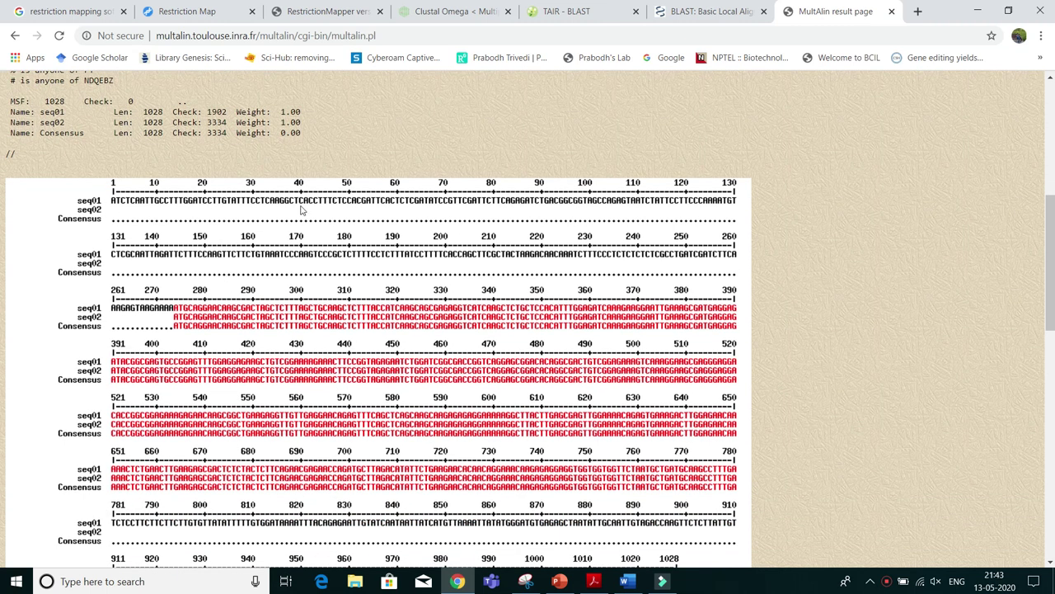
scroll(370, 374, down, 1)
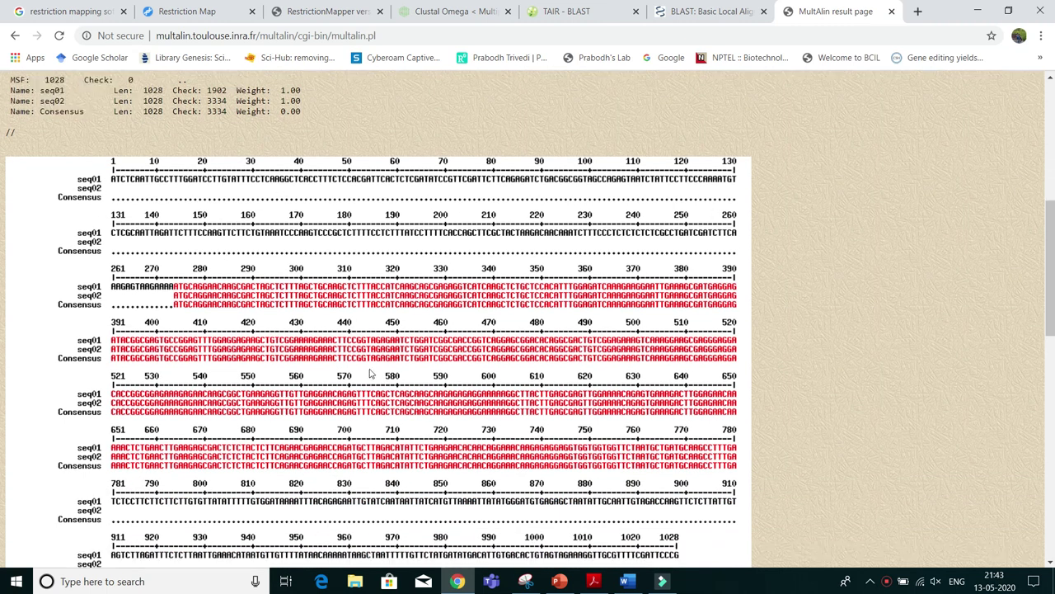
scroll(370, 373, down, 4)
scroll(326, 321, up, 6)
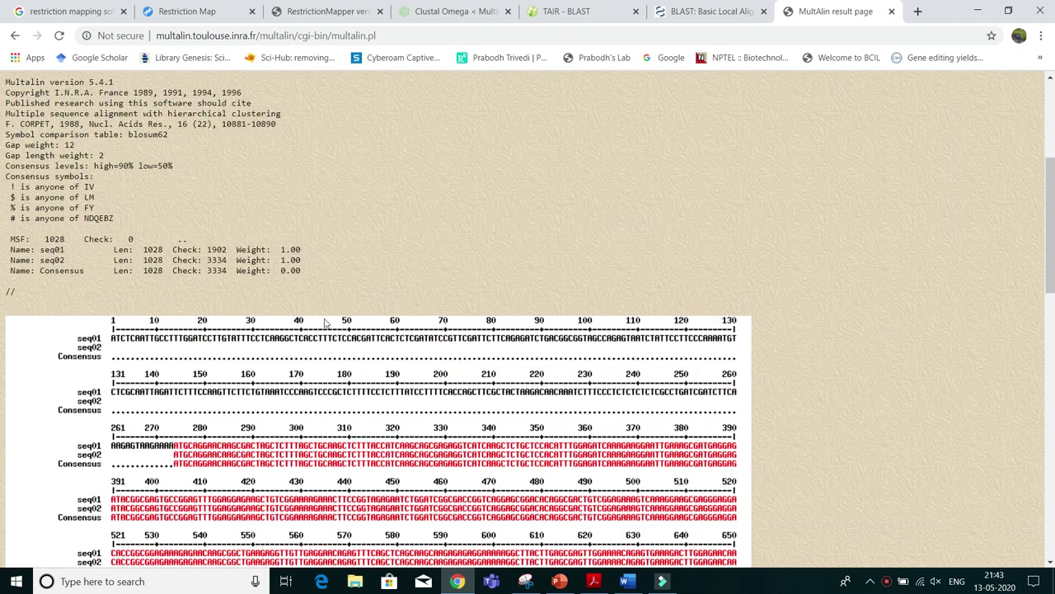
scroll(185, 370, down, 1)
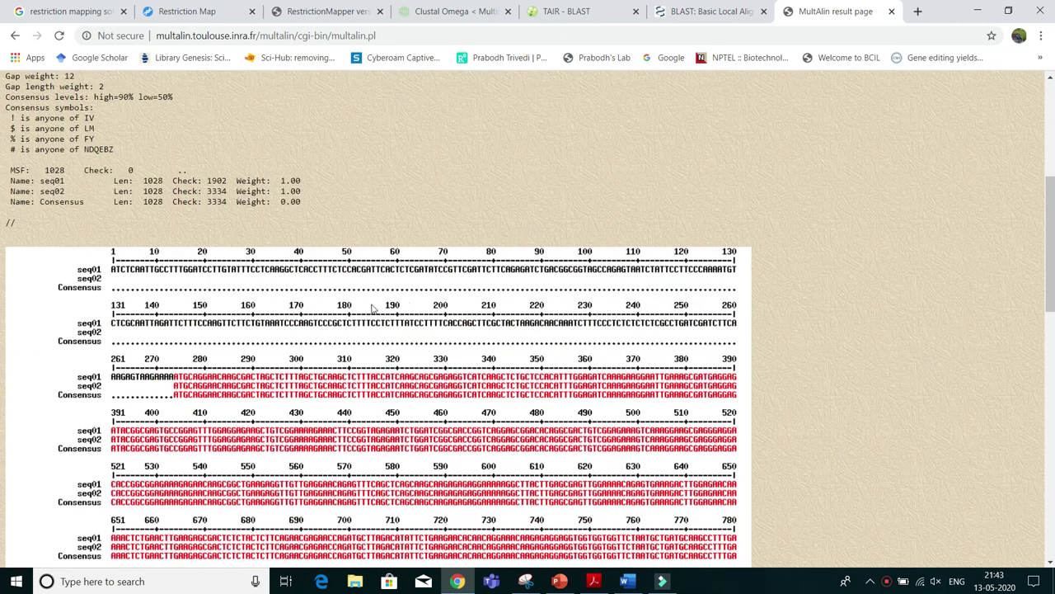
Step: In the Word document, highlight the C-DNA sequence, the CDS sequence and the ATG-to-TGA region within the C-DNA for comparison
click(624, 581)
scroll(497, 342, up, 3)
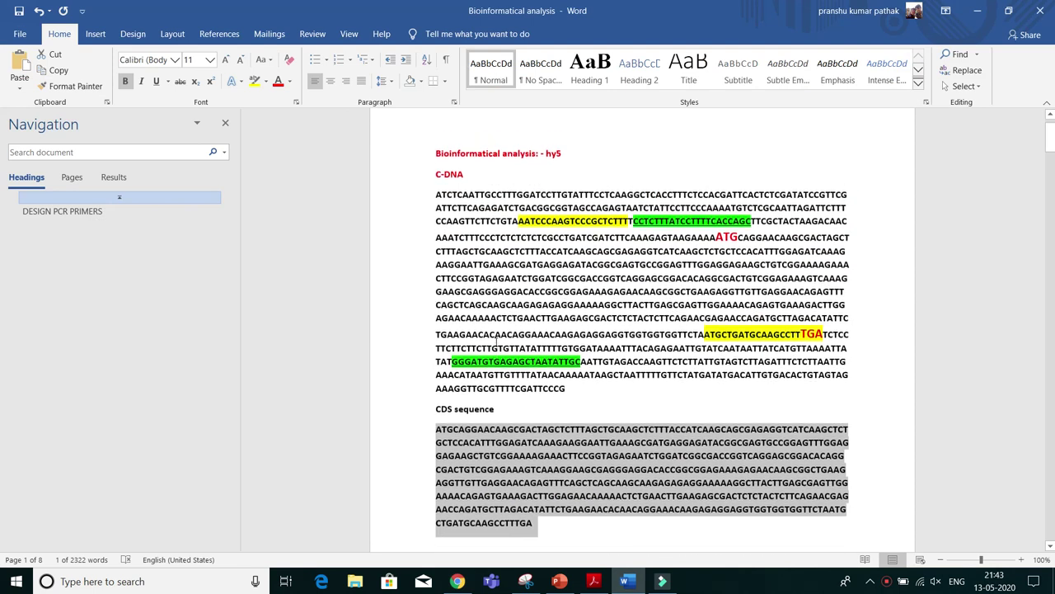
scroll(497, 341, up, 1)
drag(436, 232, 551, 429)
scroll(489, 384, down, 1)
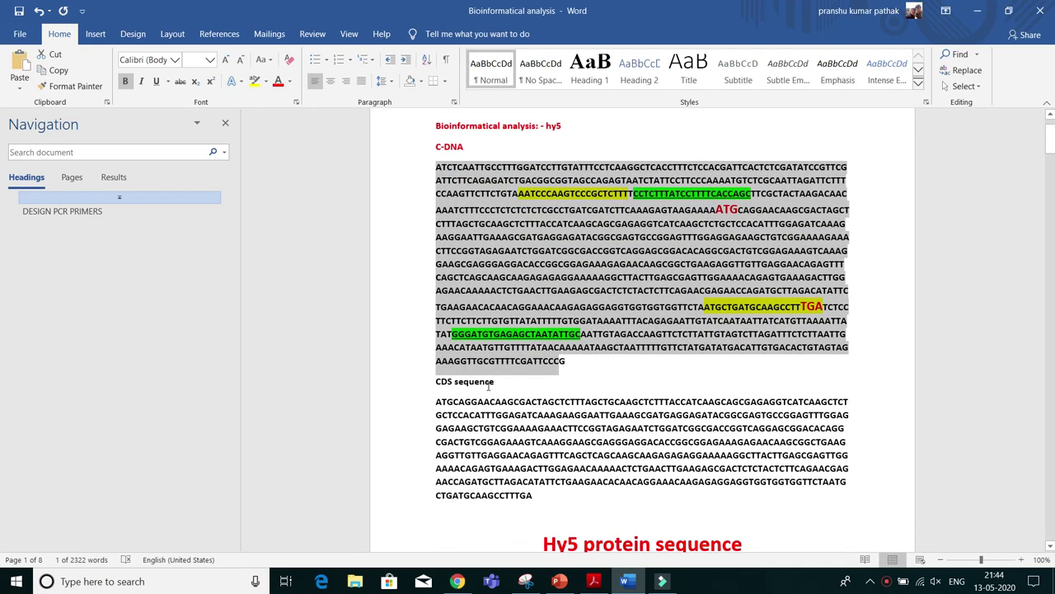
click(439, 415)
drag(439, 416, 552, 497)
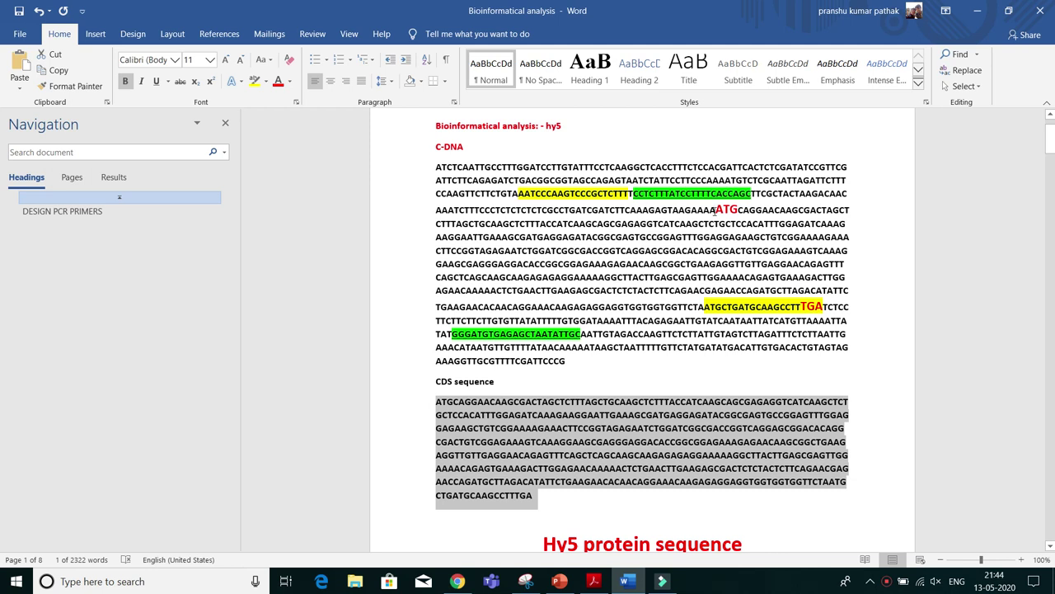
drag(714, 210, 823, 306)
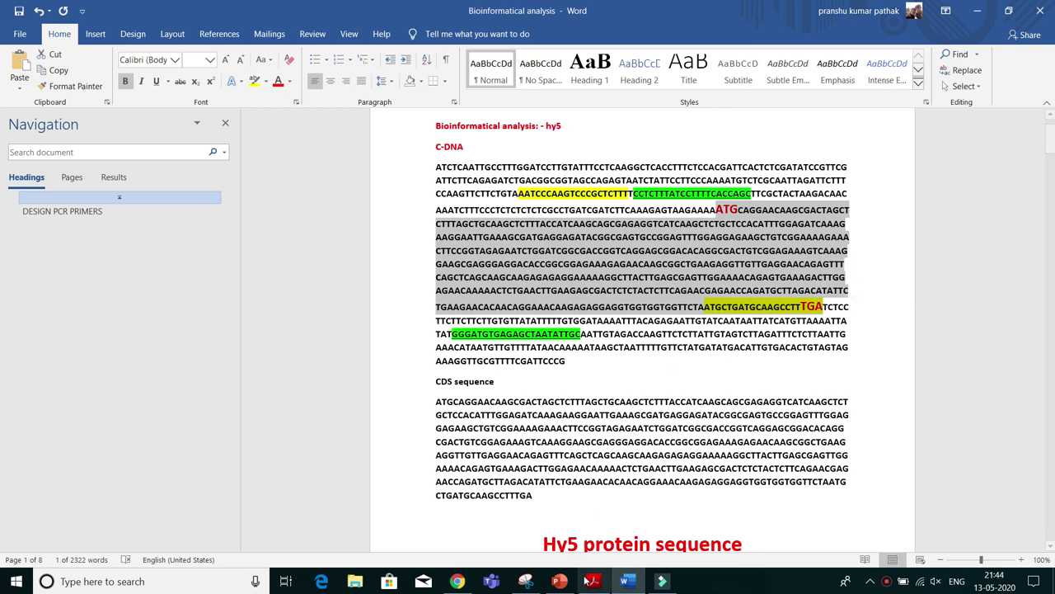
Step: Return to the MultAlin result in Chrome and trace the region where seq01 and seq02 align
click(457, 581)
scroll(259, 291, down, 5)
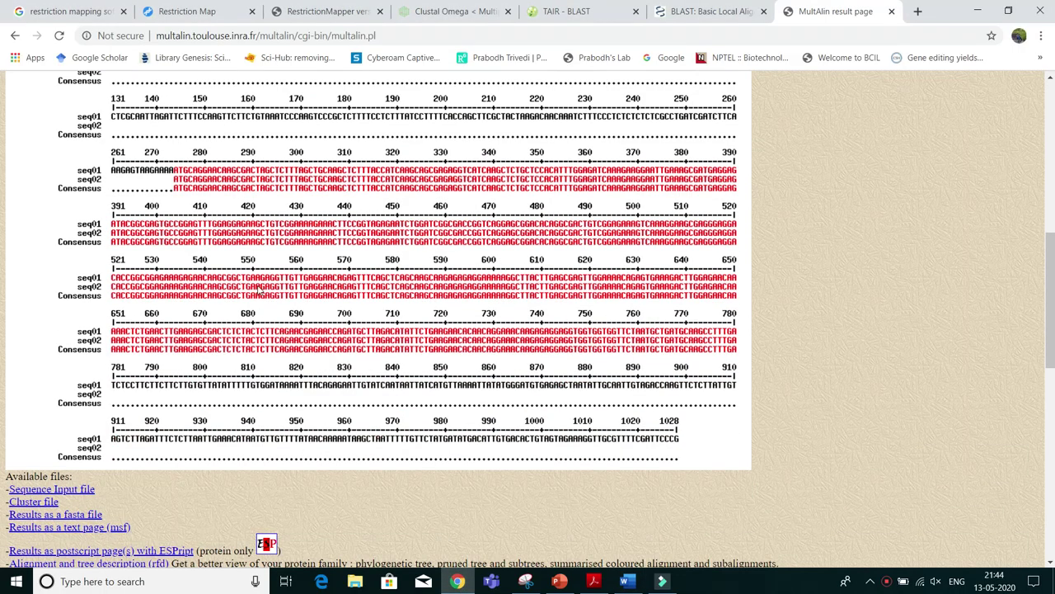
drag(175, 173, 736, 357)
scroll(229, 173, up, 3)
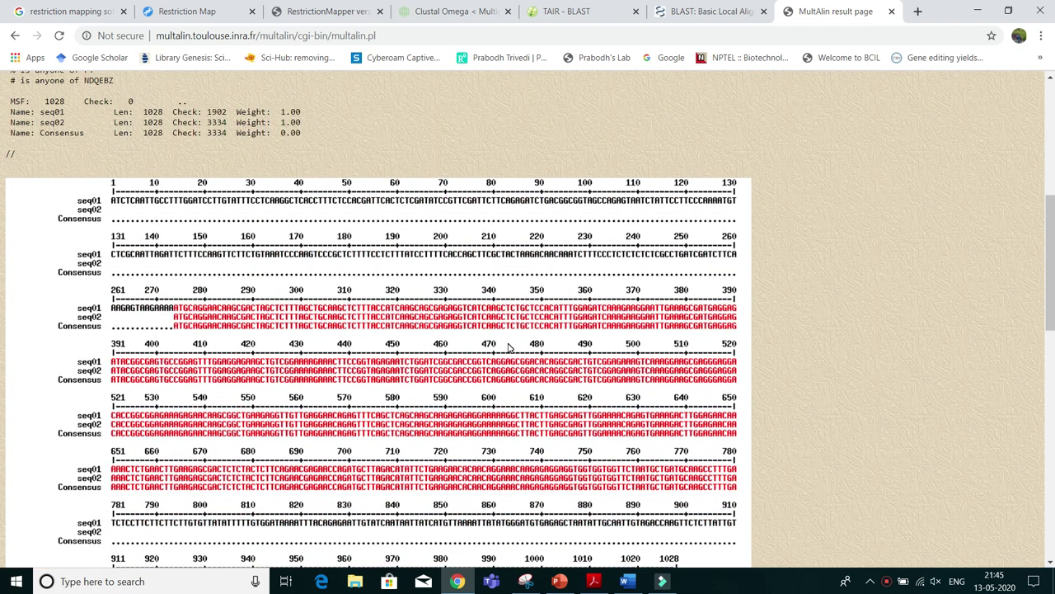
scroll(511, 351, down, 3)
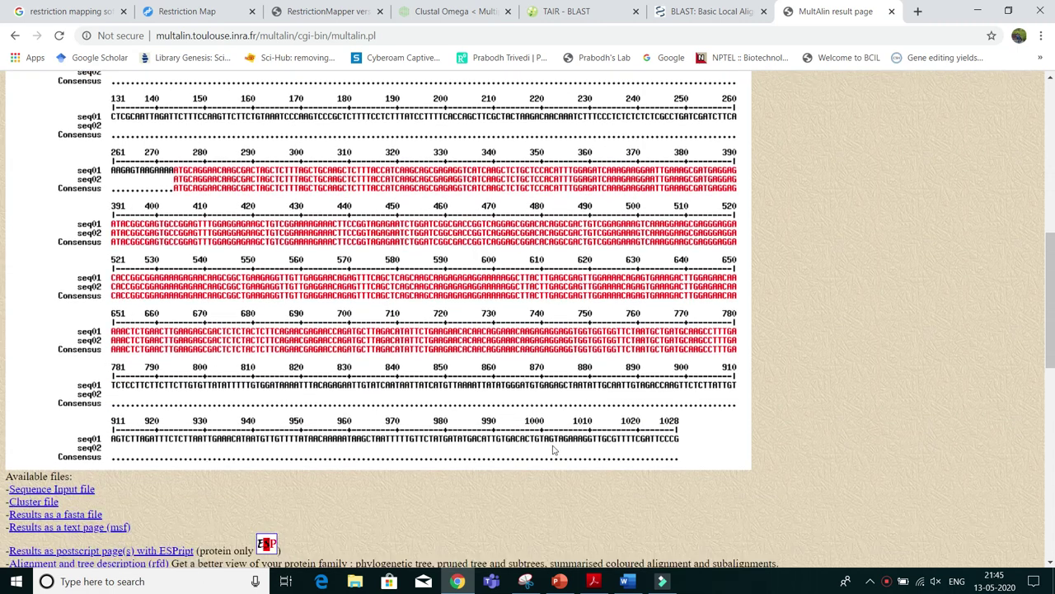
scroll(457, 540, up, 3)
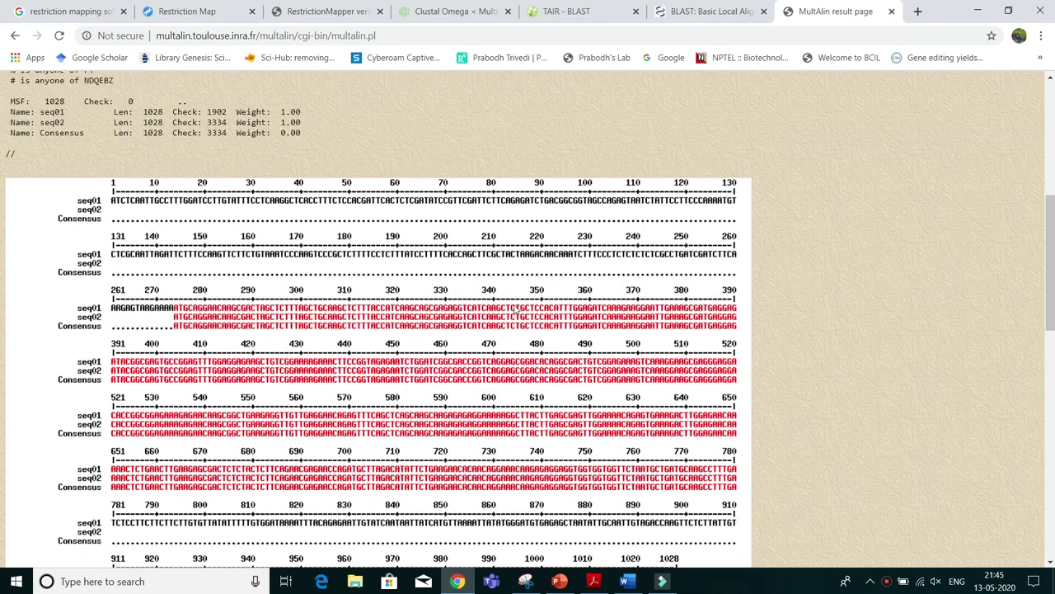
Step: Open Protein BLAST from the NCBI BLAST home page and activate its query sequence box
click(703, 11)
scroll(479, 353, down, 3)
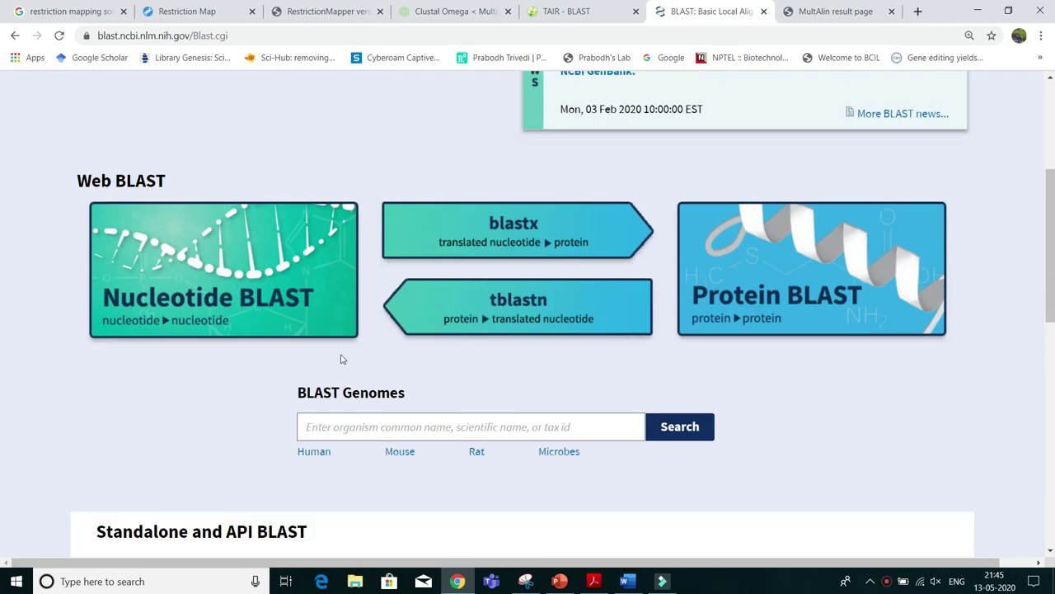
scroll(311, 354, up, 8)
scroll(402, 342, down, 7)
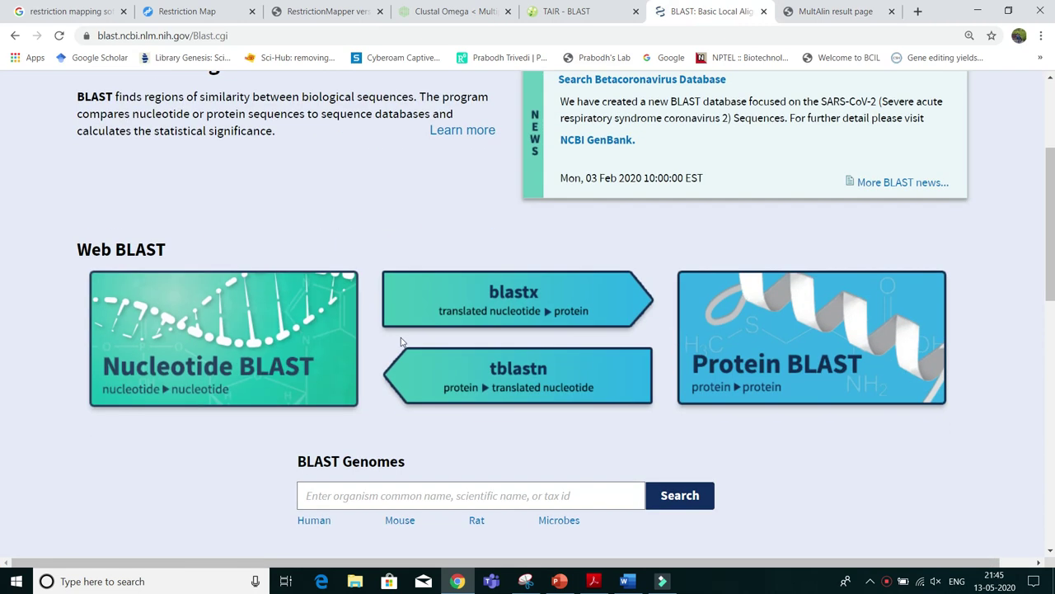
click(800, 346)
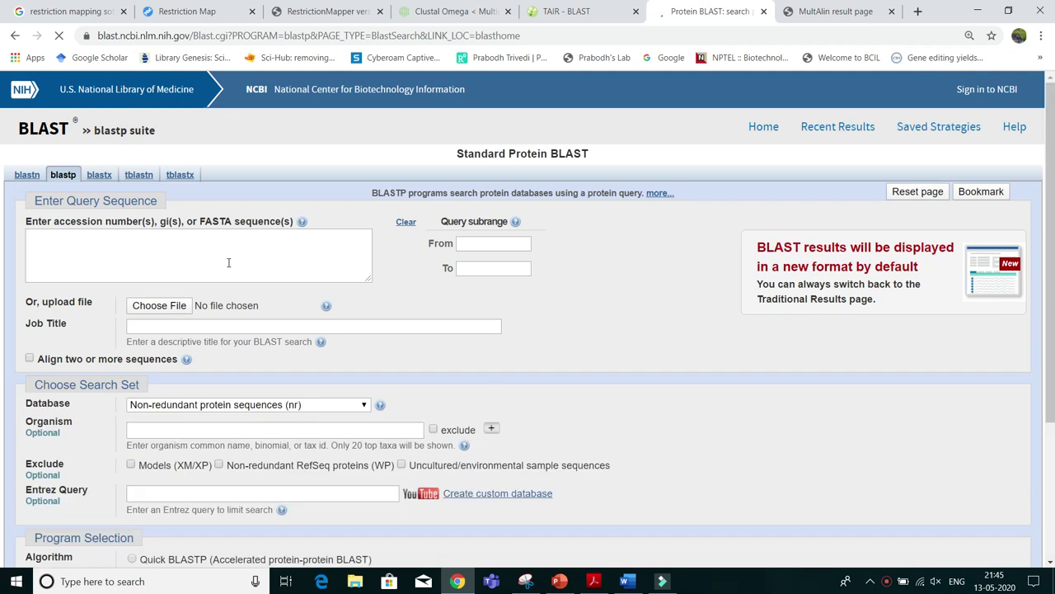
click(182, 258)
right_click(170, 260)
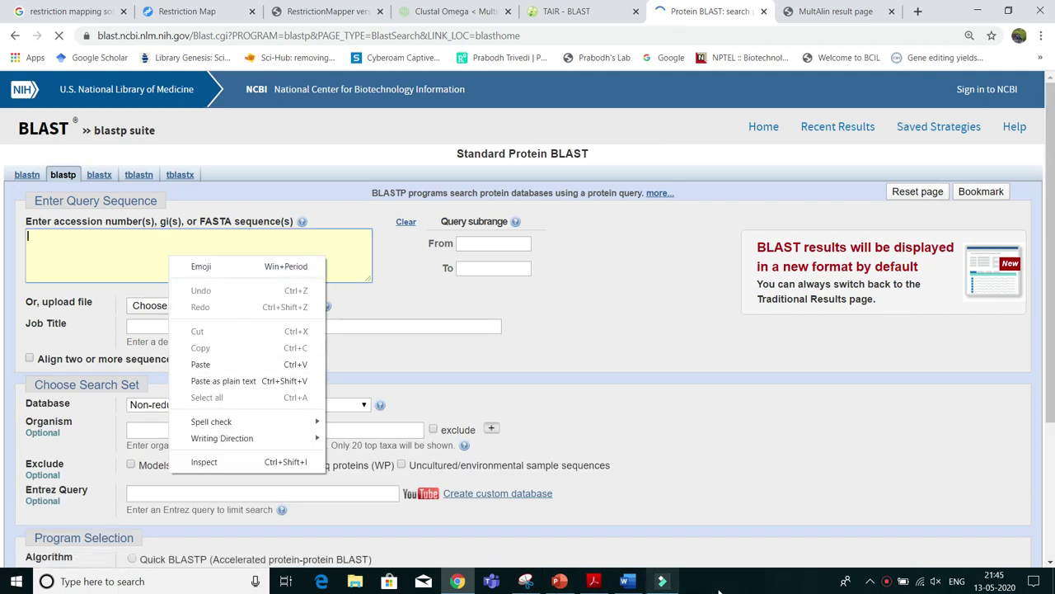
Step: Switch to the Word document and copy the complete amino-acid sequence under the "Hy5 protein sequence" heading
click(626, 581)
scroll(522, 343, down, 3)
drag(433, 407, 538, 434)
right_click(459, 413)
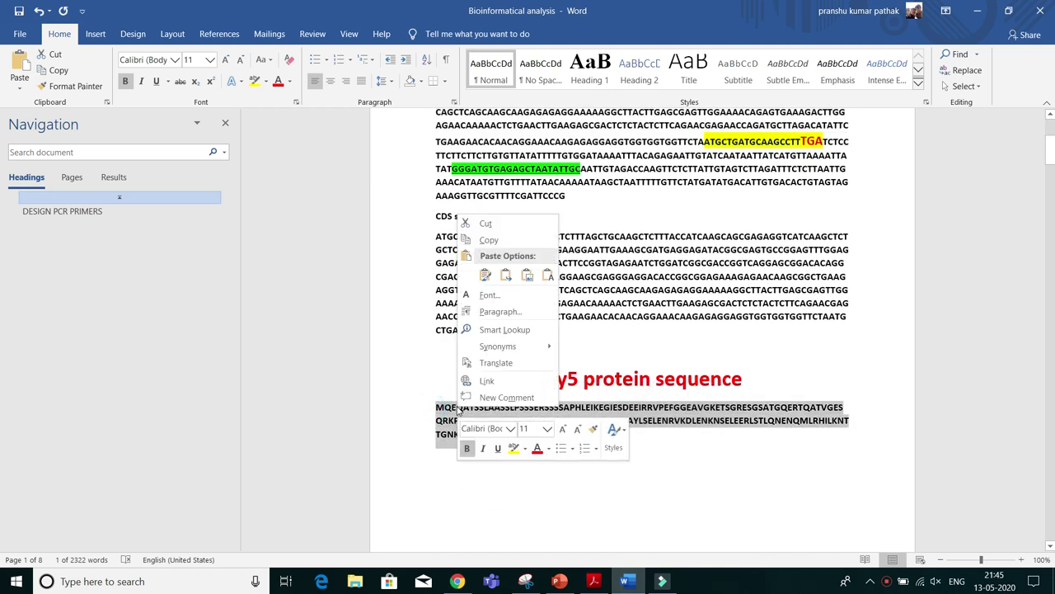
click(489, 240)
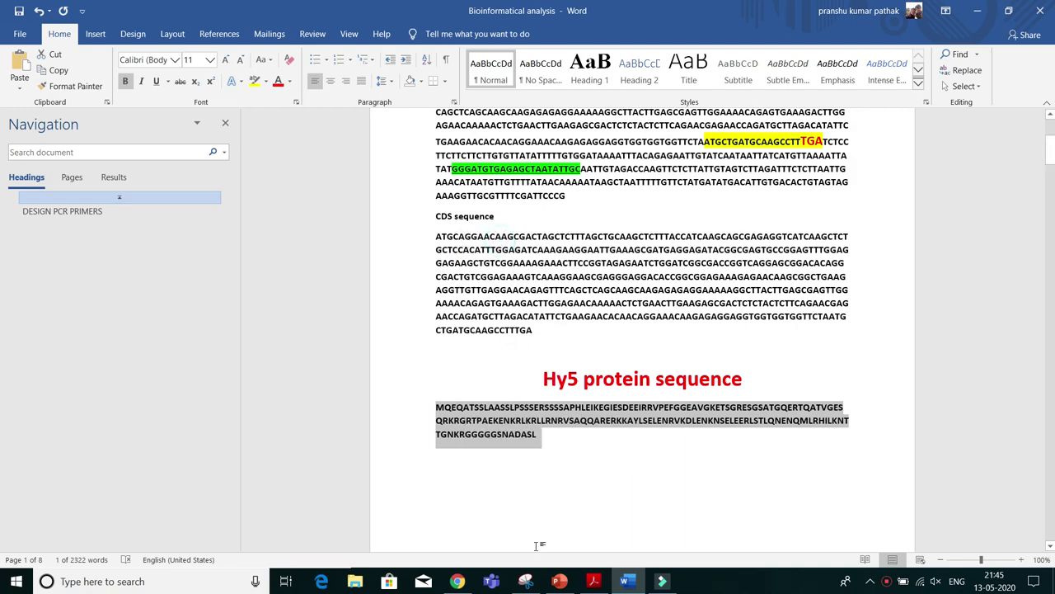
Step: Return to Chrome, paste the Hy5 protein sequence as the blastp query and run BLAST against the non-redundant protein sequences (nr) database
click(457, 581)
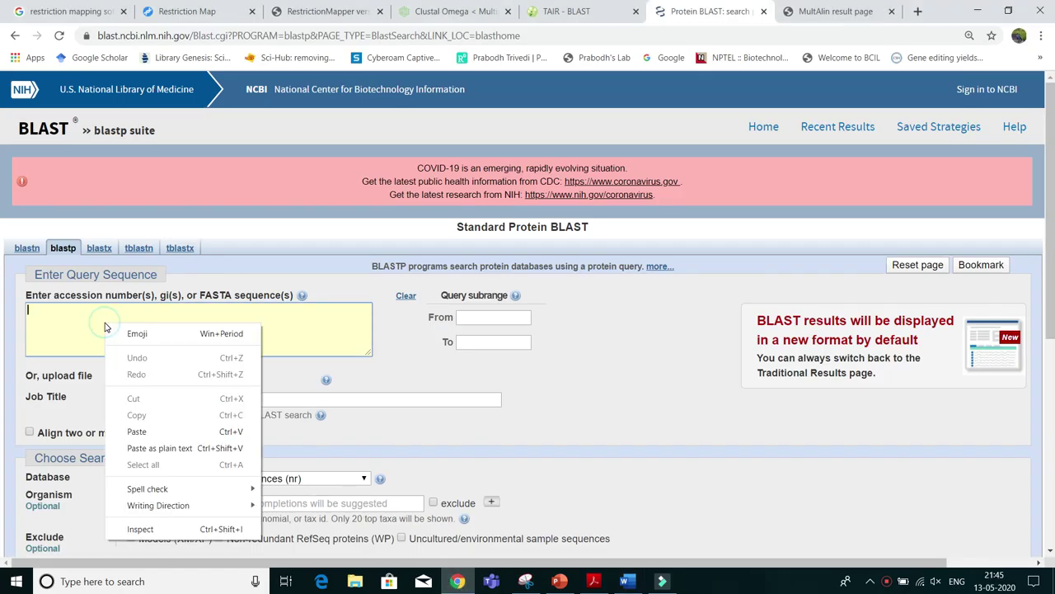
click(137, 431)
scroll(152, 376, down, 3)
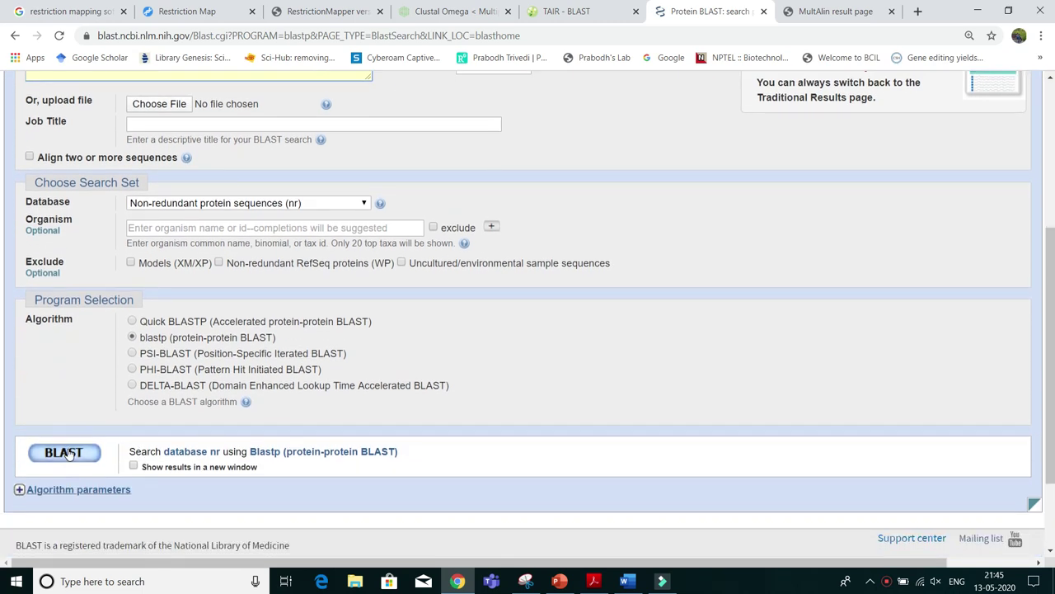
click(69, 455)
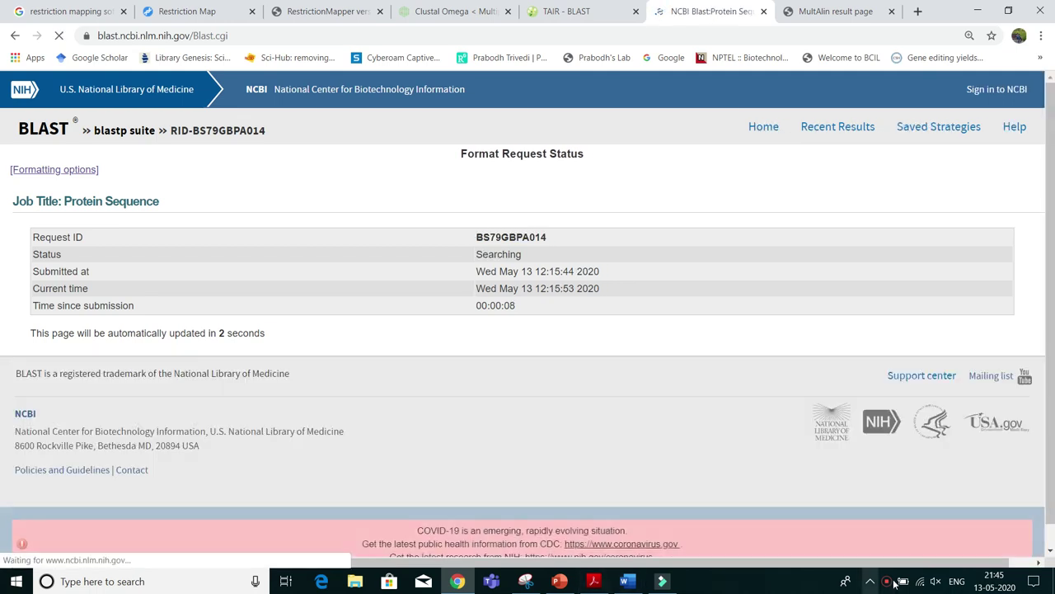
click(889, 582)
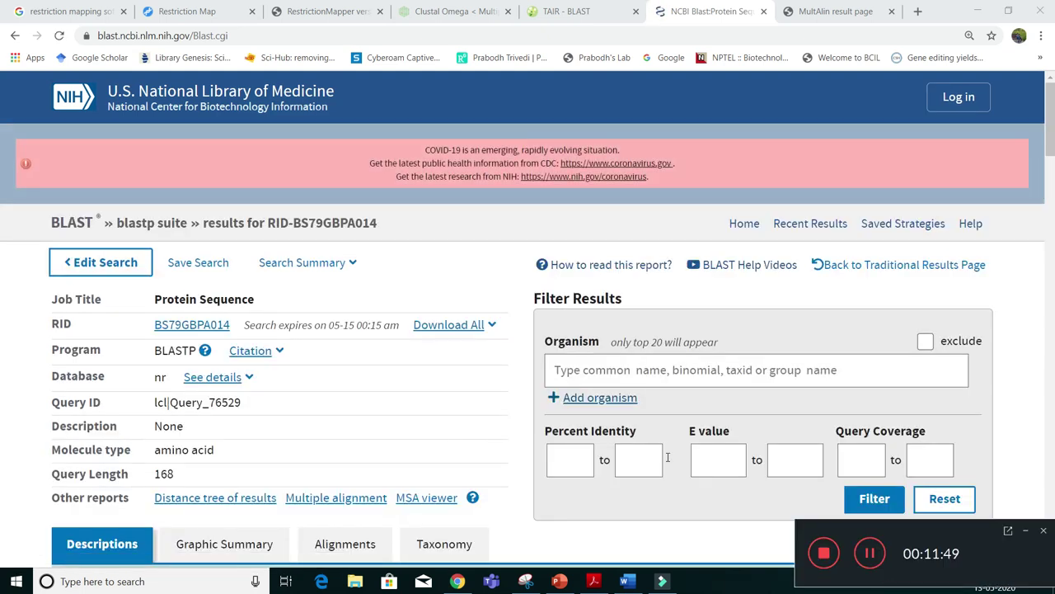
click(1026, 532)
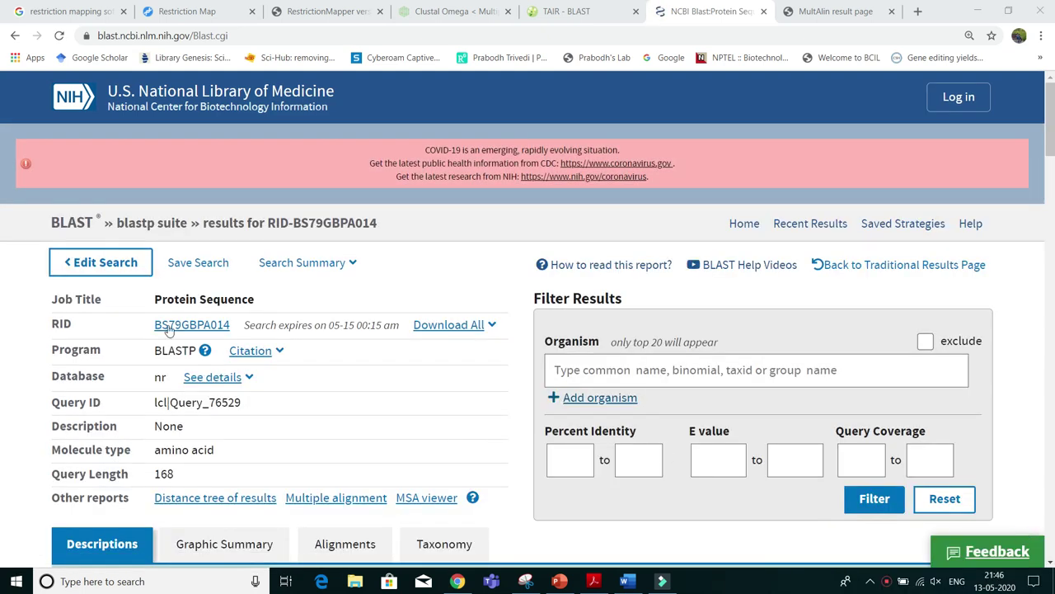
Step: Review the blastp results, covering the search details, hit descriptions, pairwise alignments and graphic summary
scroll(169, 330, down, 4)
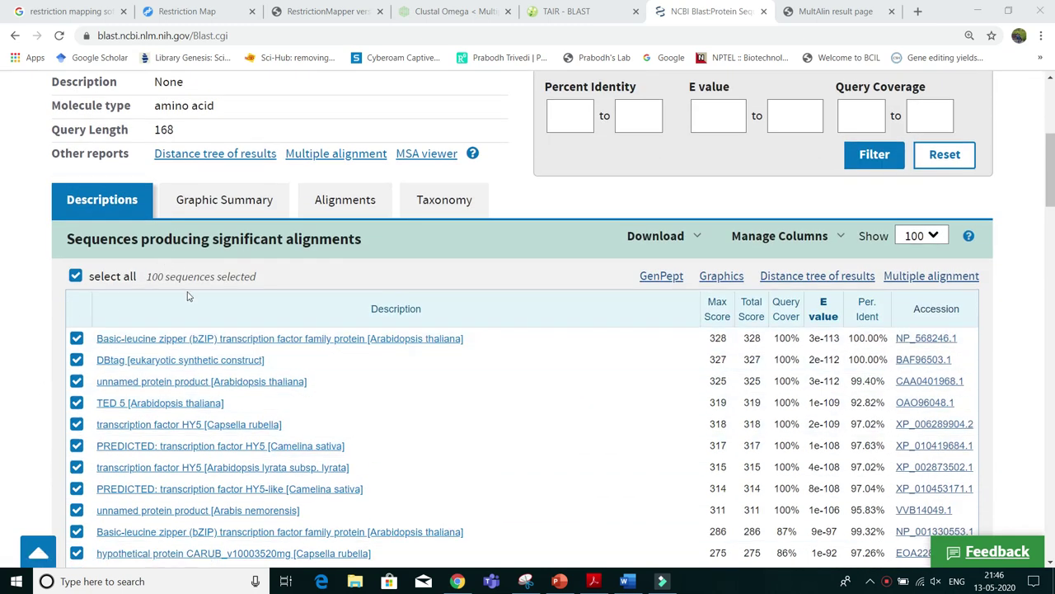
scroll(223, 254, up, 2)
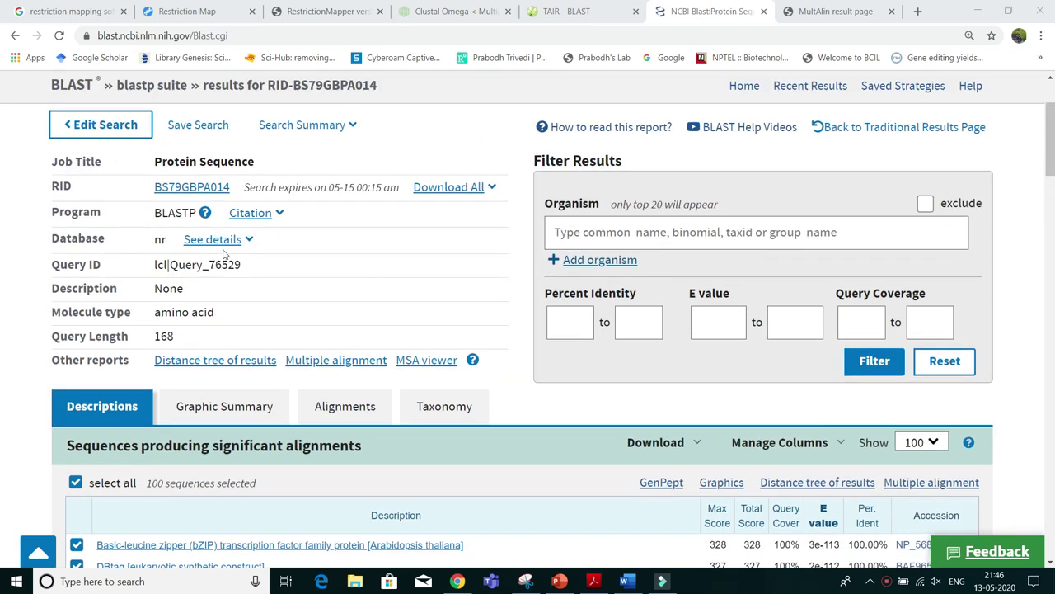
scroll(223, 254, up, 1)
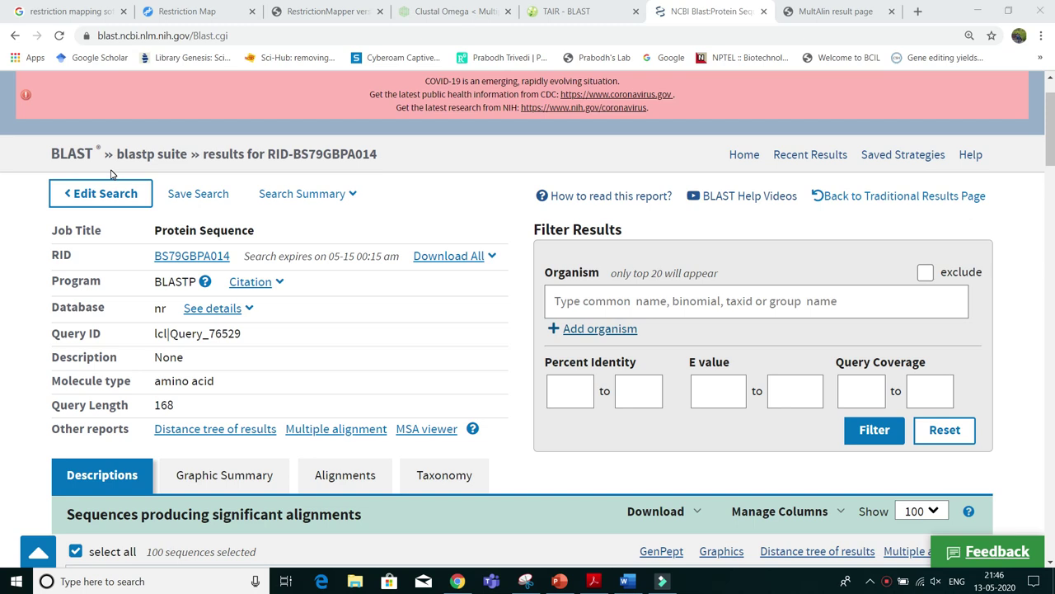
scroll(175, 301, down, 3)
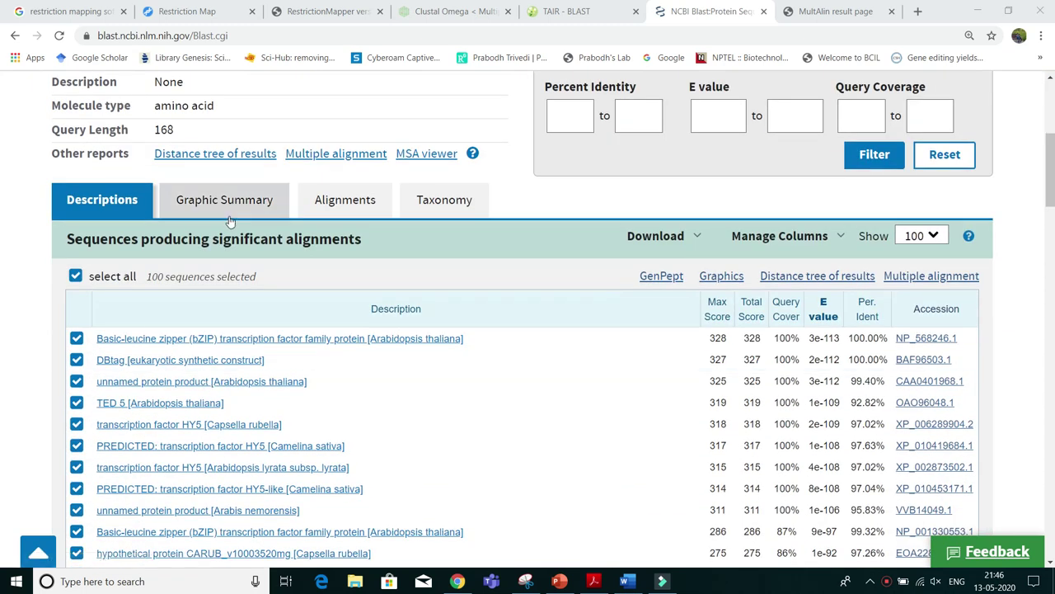
click(373, 209)
scroll(604, 394, down, 2)
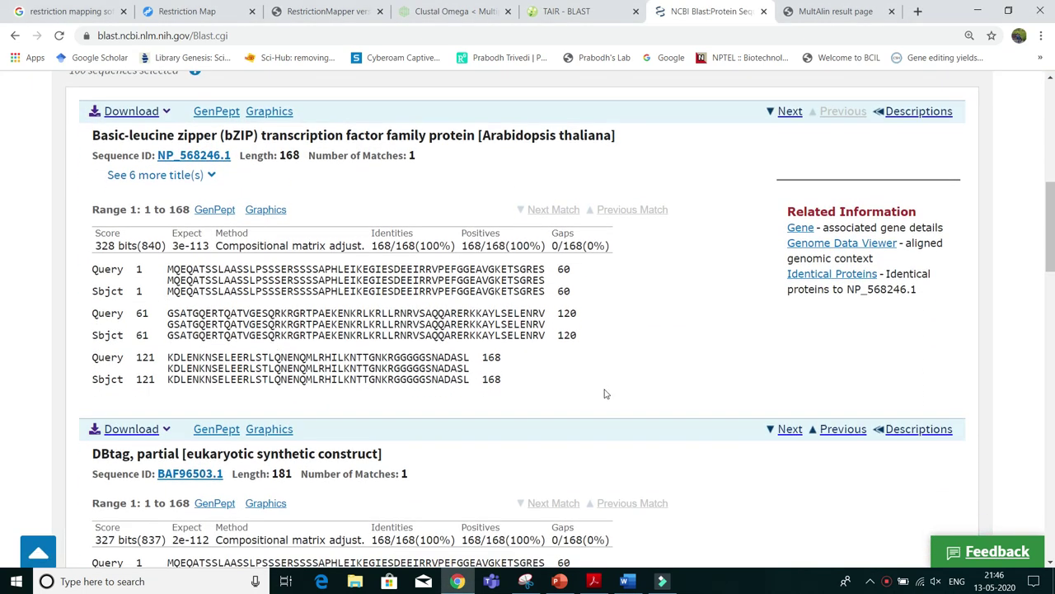
scroll(339, 229, up, 2)
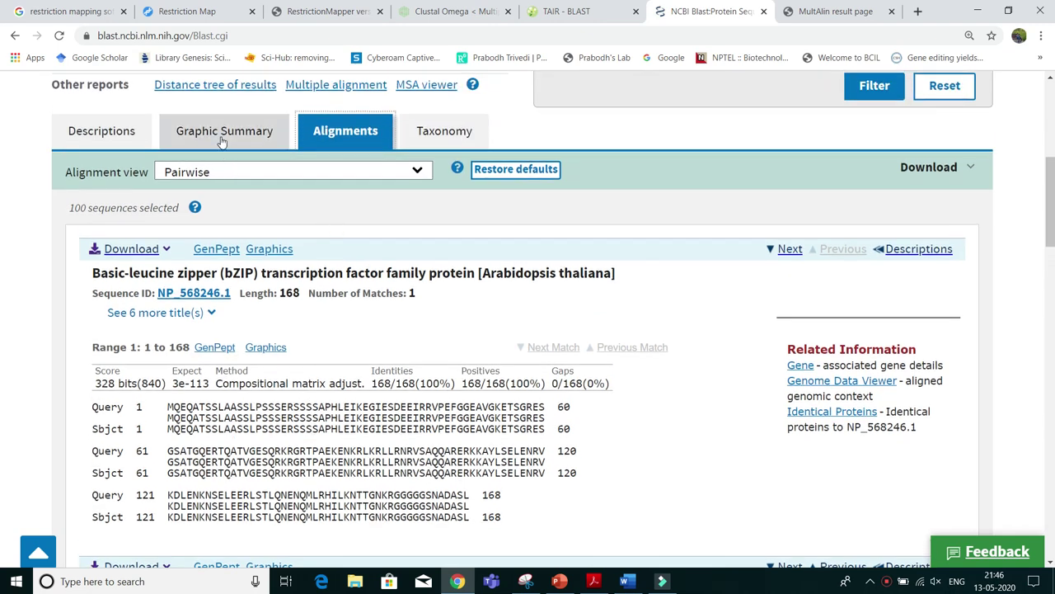
click(223, 138)
scroll(483, 460, down, 7)
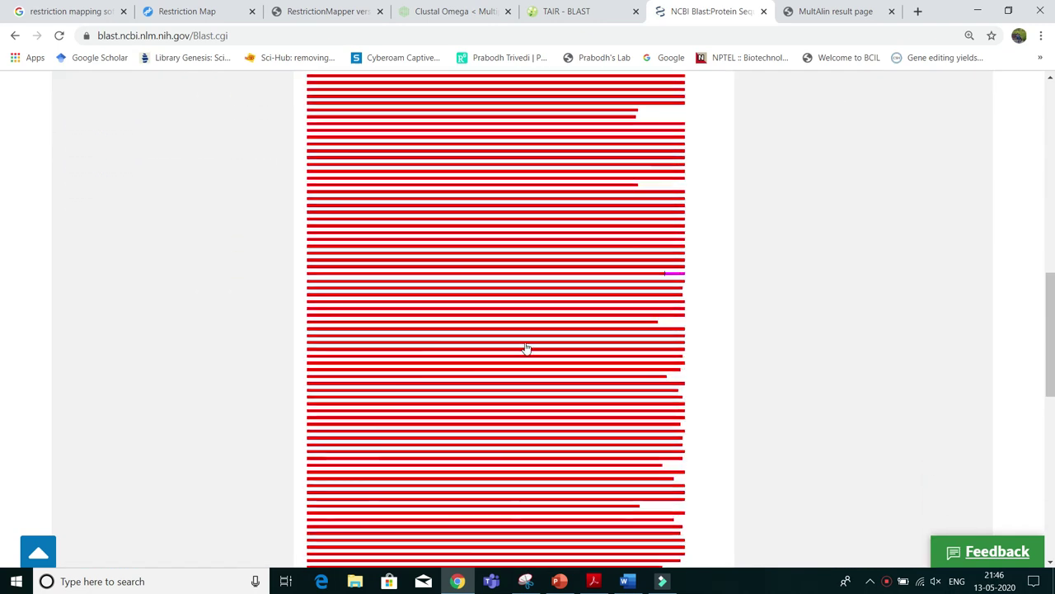
scroll(473, 382, up, 7)
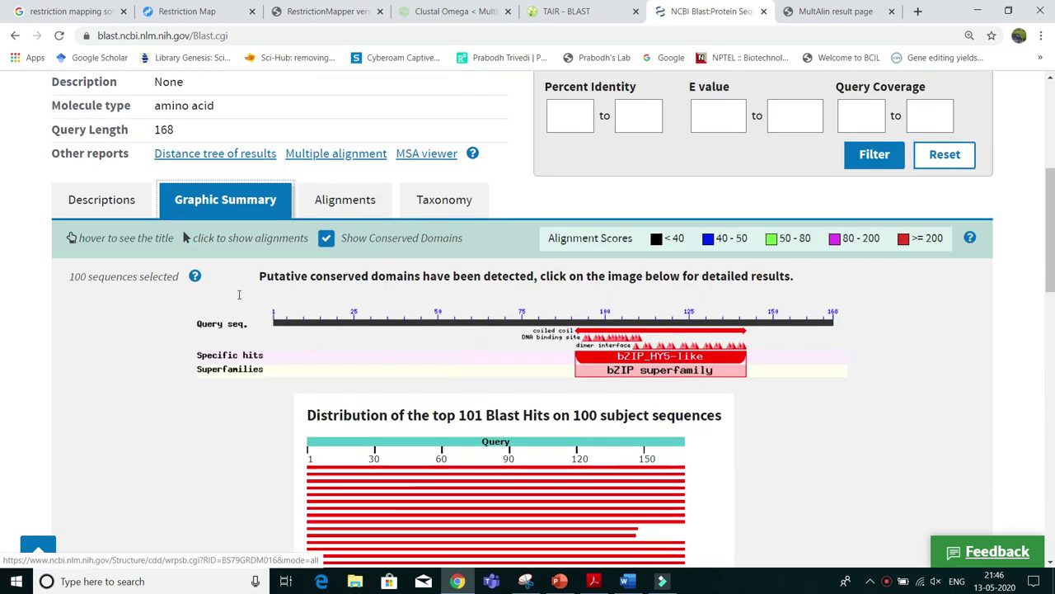
Step: Return to the hit descriptions and deselect all sequences
click(102, 201)
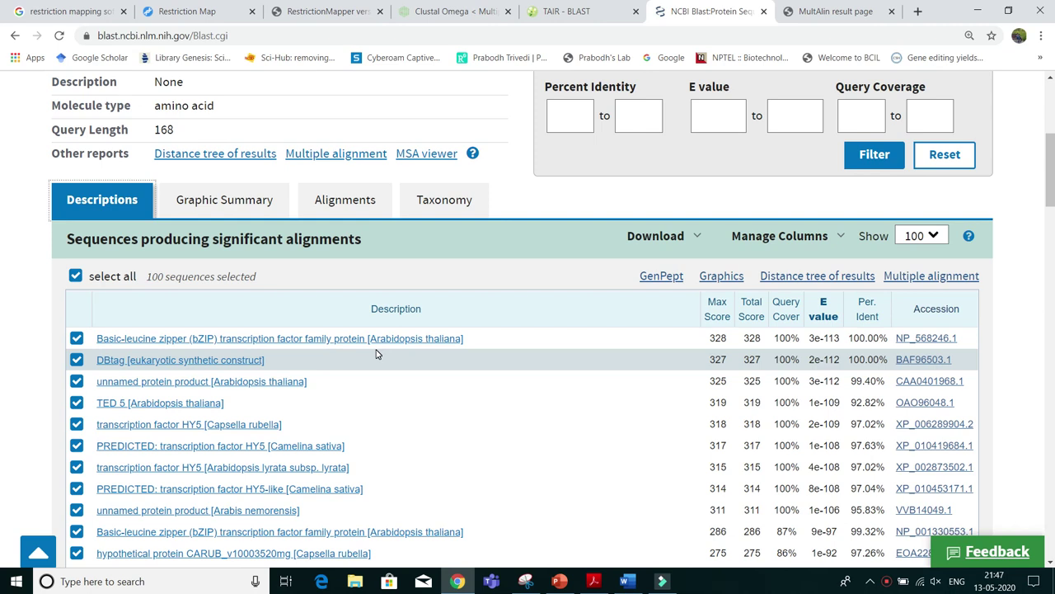
click(76, 277)
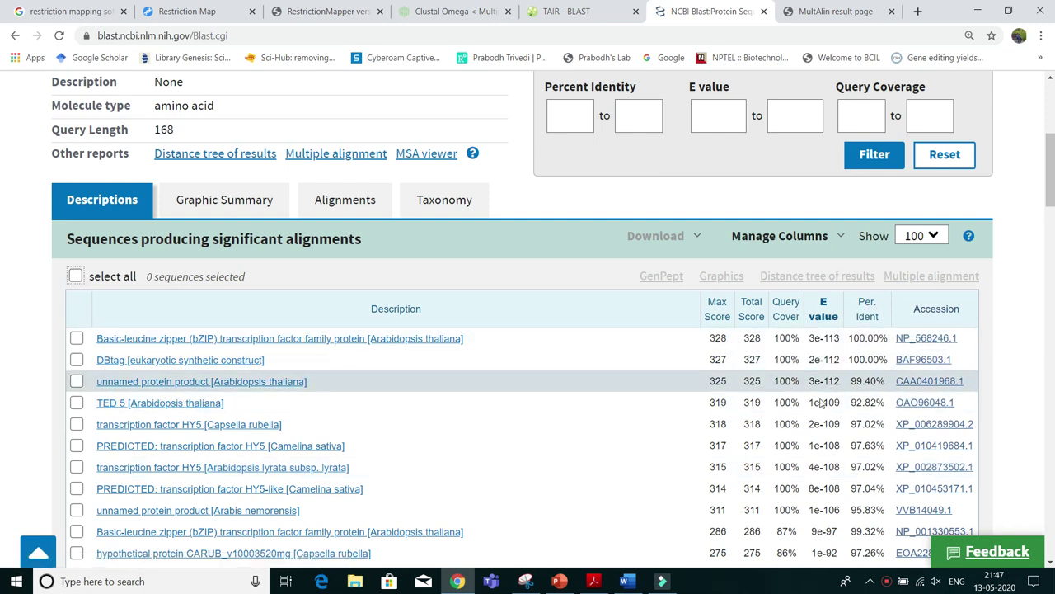
Step: Select the first 22 hits, from the bZIP transcription factor family protein [Arabidopsis thaliana] through transcription factor HY5-like [Brassica napus], accession XP_013678598.1
scroll(879, 452, down, 1)
scroll(864, 445, down, 2)
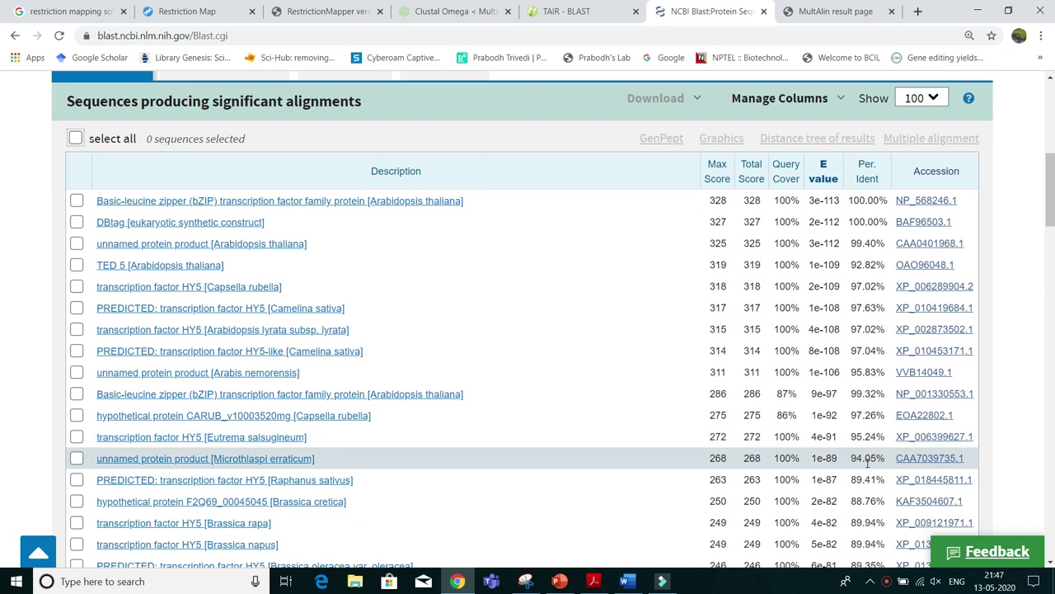
scroll(858, 465, down, 1)
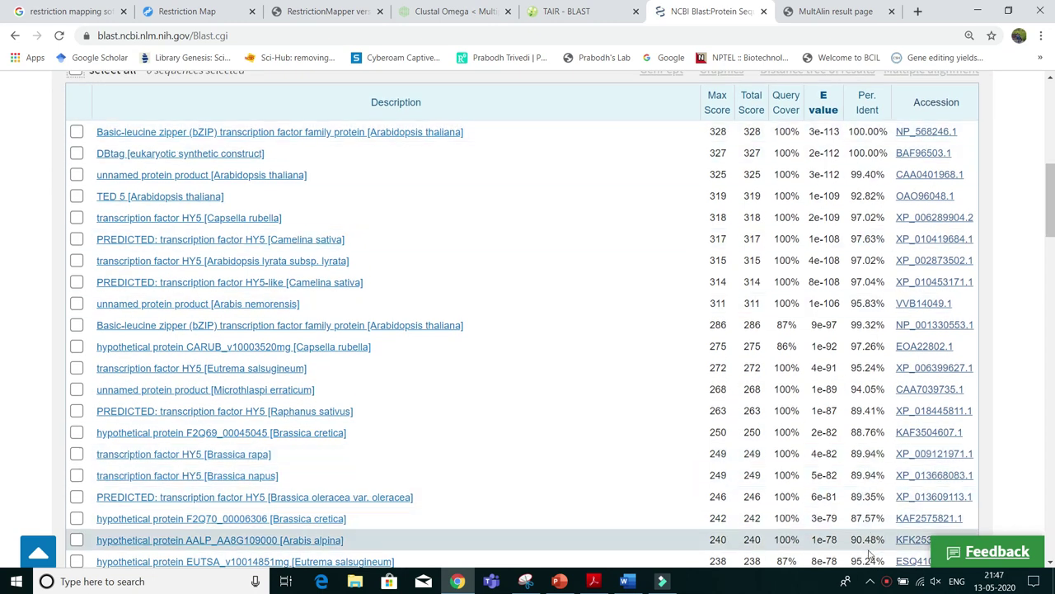
scroll(891, 511, down, 2)
scroll(857, 520, down, 2)
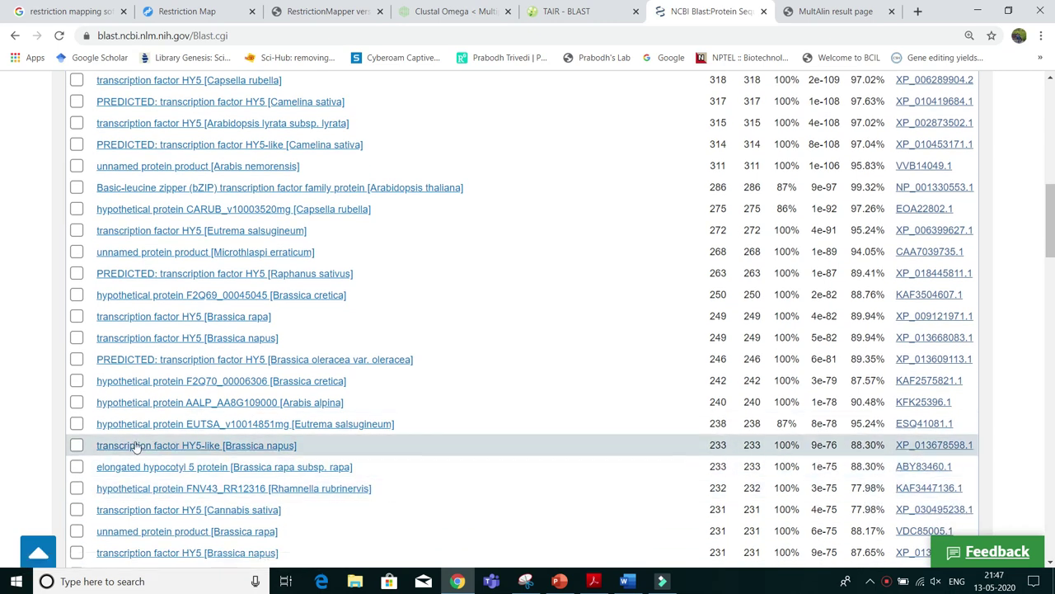
click(76, 445)
click(77, 423)
click(77, 402)
click(77, 381)
click(76, 359)
click(76, 337)
click(77, 316)
click(76, 295)
click(76, 273)
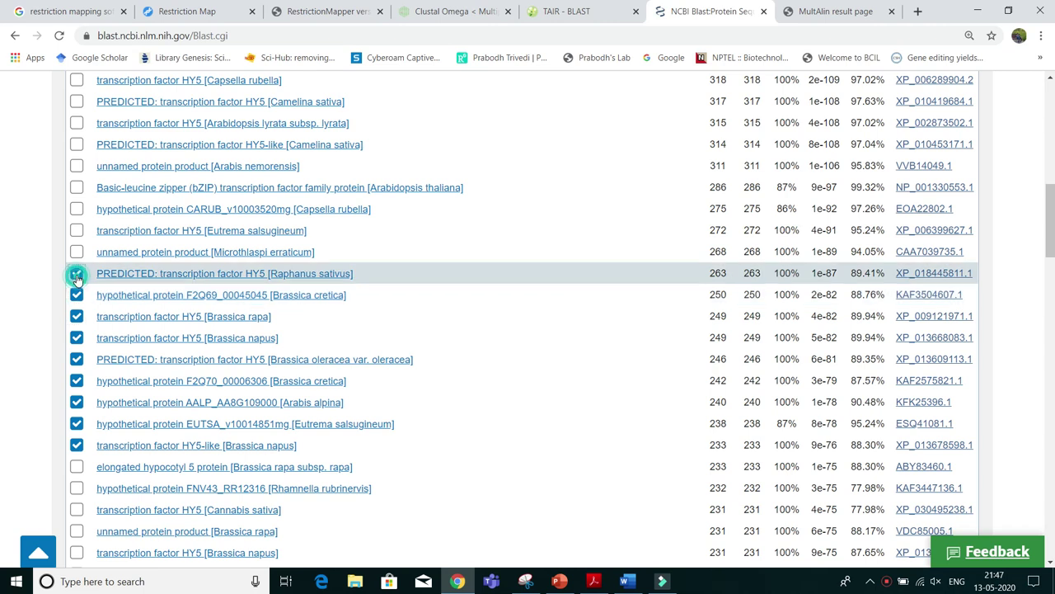
scroll(77, 273, up, 1)
click(77, 321)
click(77, 299)
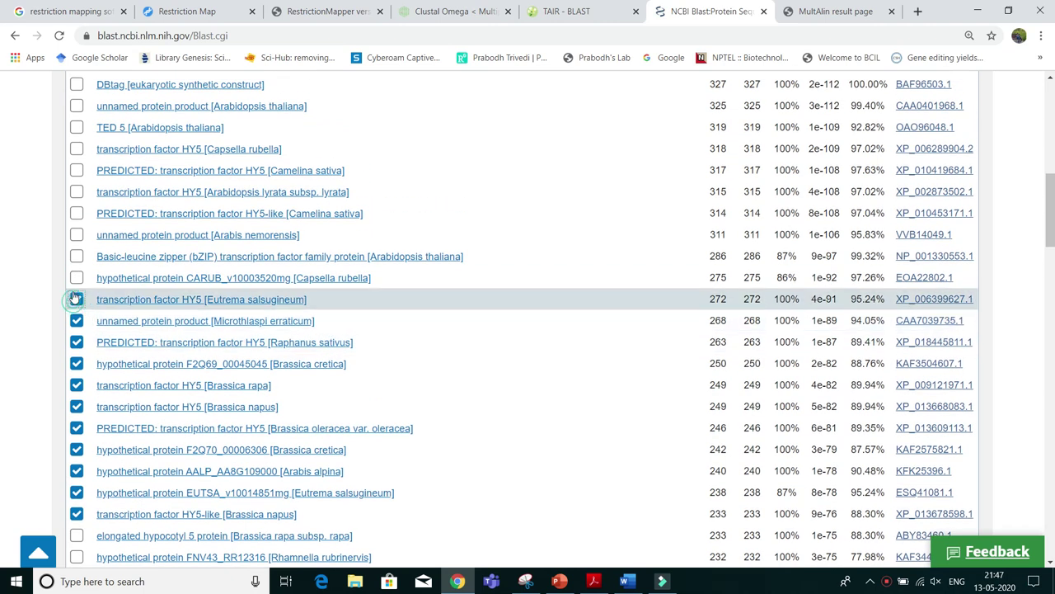
click(76, 277)
click(77, 256)
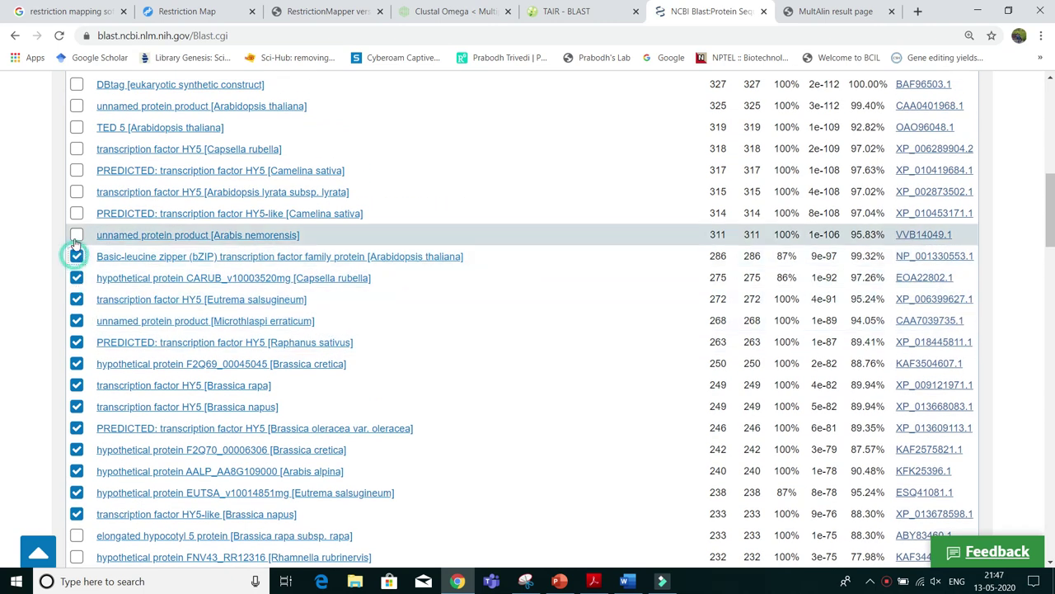
click(76, 235)
click(76, 214)
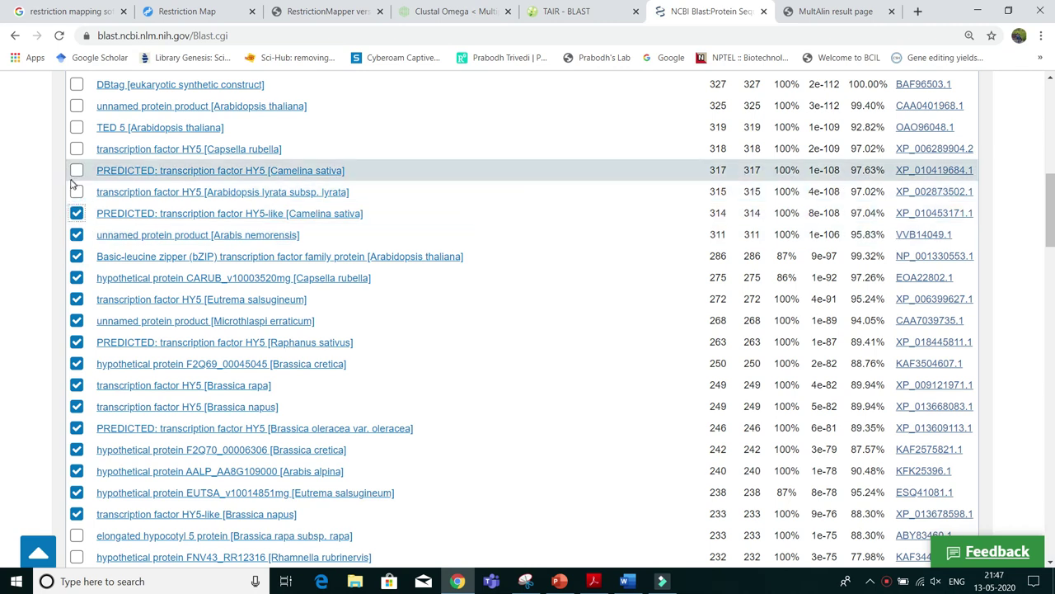
click(77, 192)
click(76, 170)
click(77, 150)
click(76, 128)
click(76, 107)
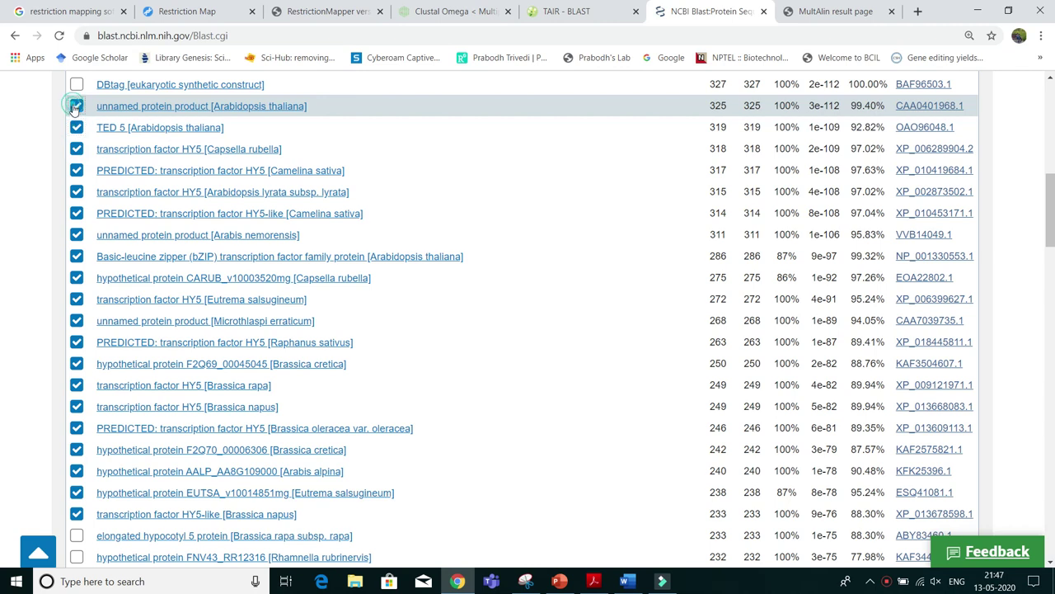
scroll(76, 107, up, 1)
click(77, 154)
click(77, 132)
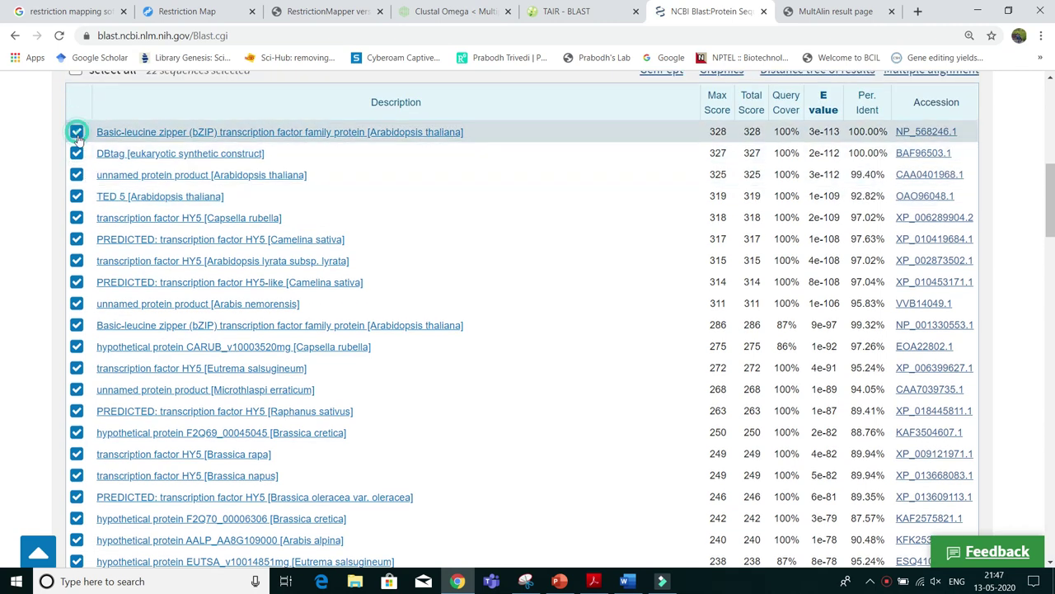
Step: Download the selected hits as FASTA (aligned sequences)
scroll(492, 331, up, 2)
scroll(492, 330, up, 1)
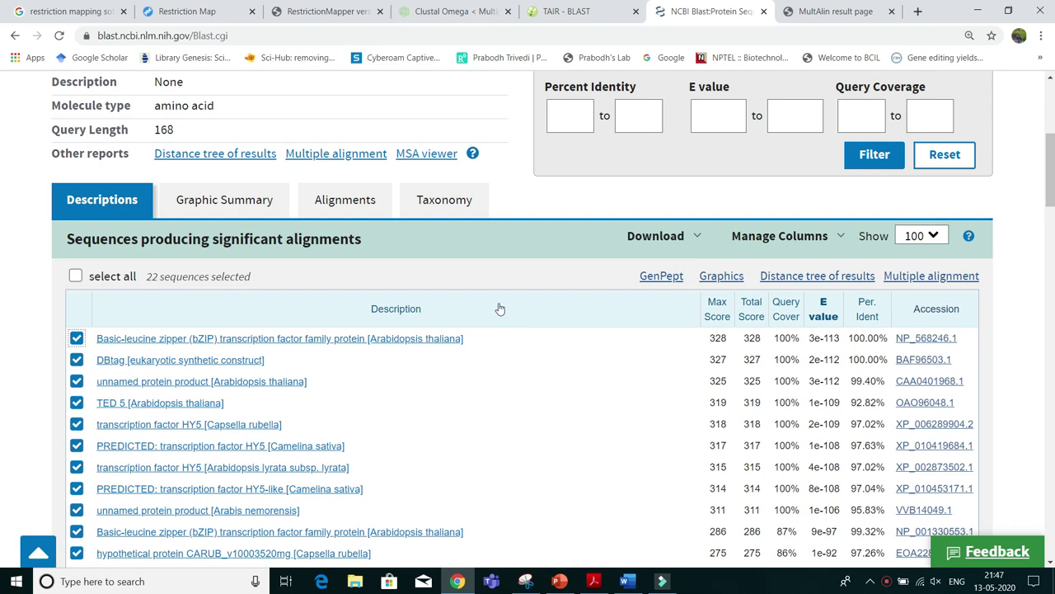
click(686, 234)
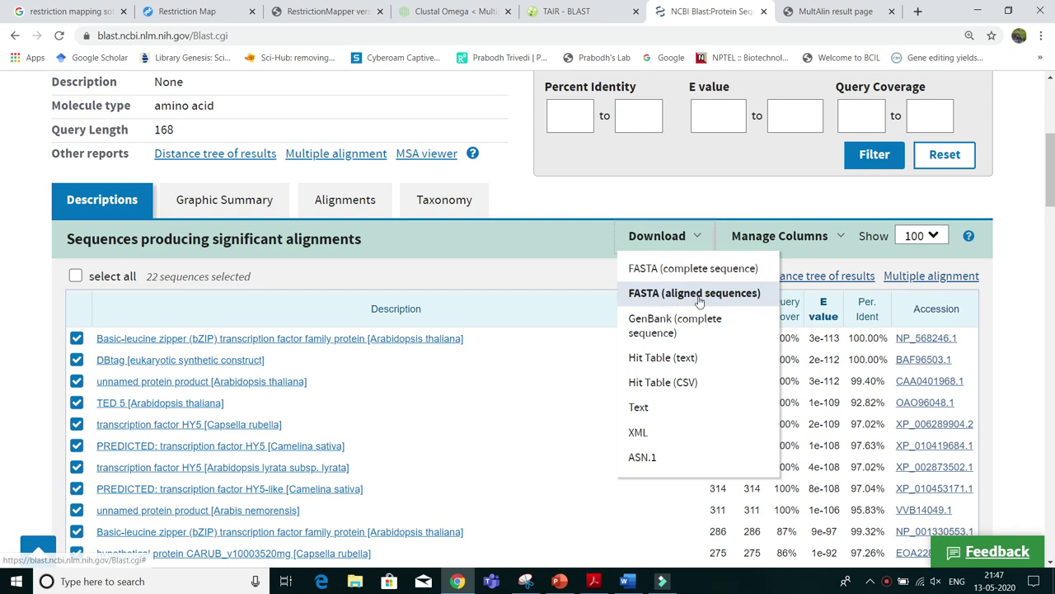
click(698, 294)
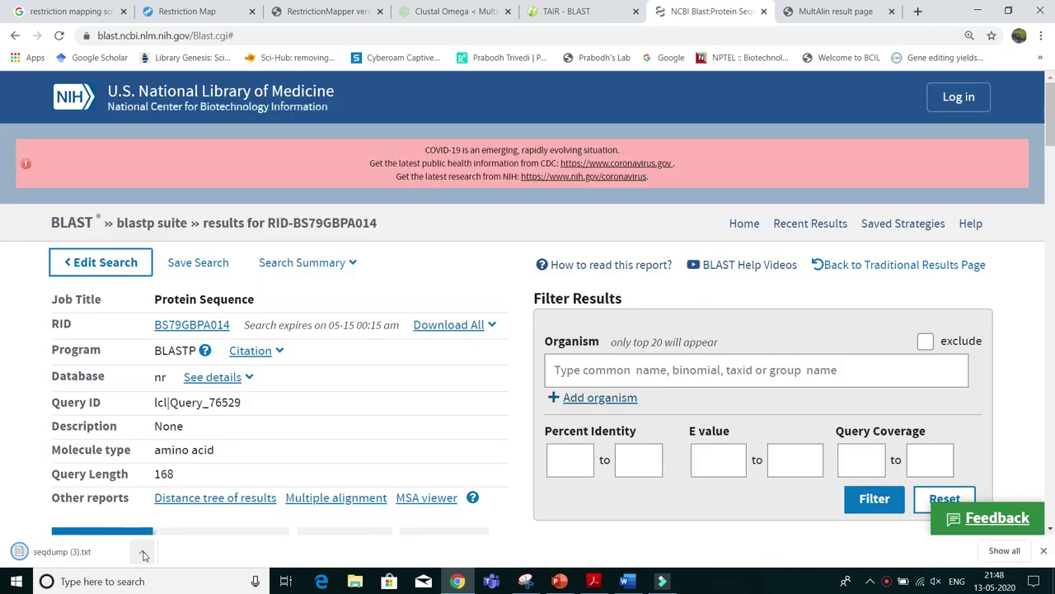
Step: Open the downloaded seqdump (3).txt in Notepad, look through all its FASTA entries, and minimize the file
click(142, 551)
click(177, 463)
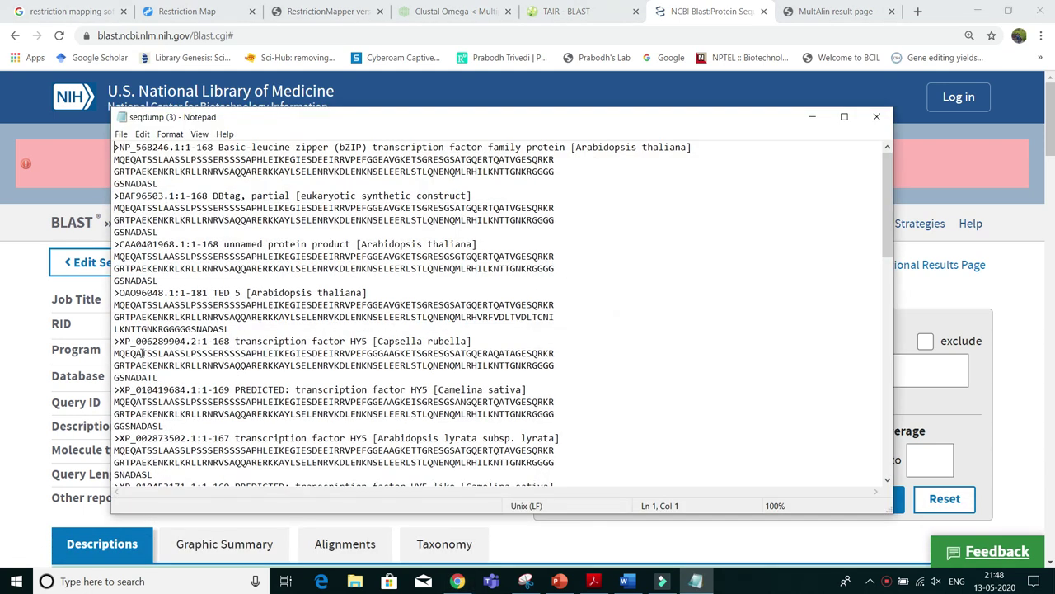
scroll(181, 239, down, 15)
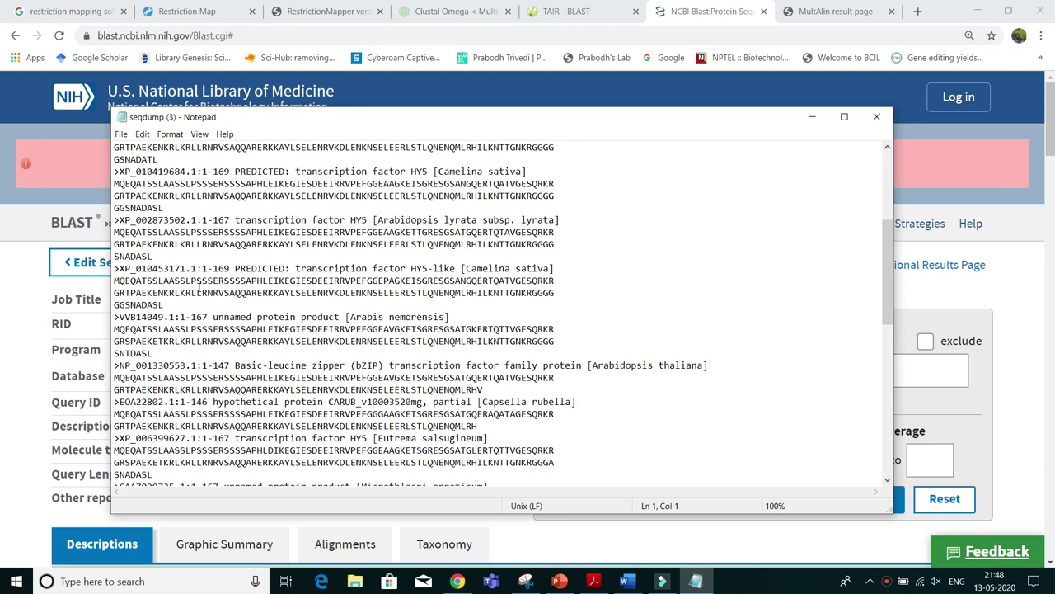
scroll(202, 304, down, 4)
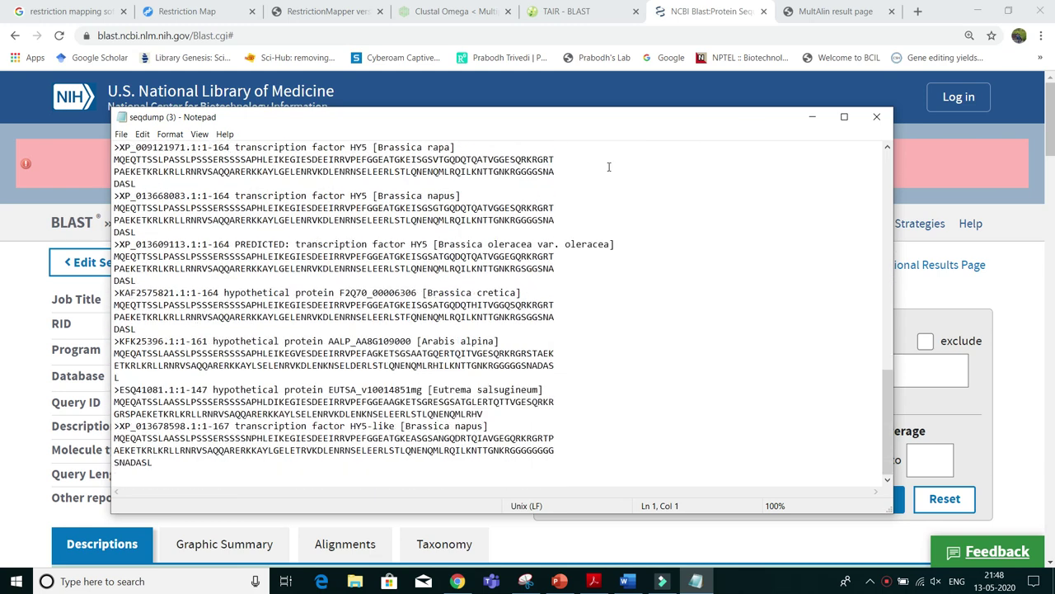
click(812, 117)
Step: Review the selected hits and their source species in the BLAST descriptions list
scroll(107, 337, down, 5)
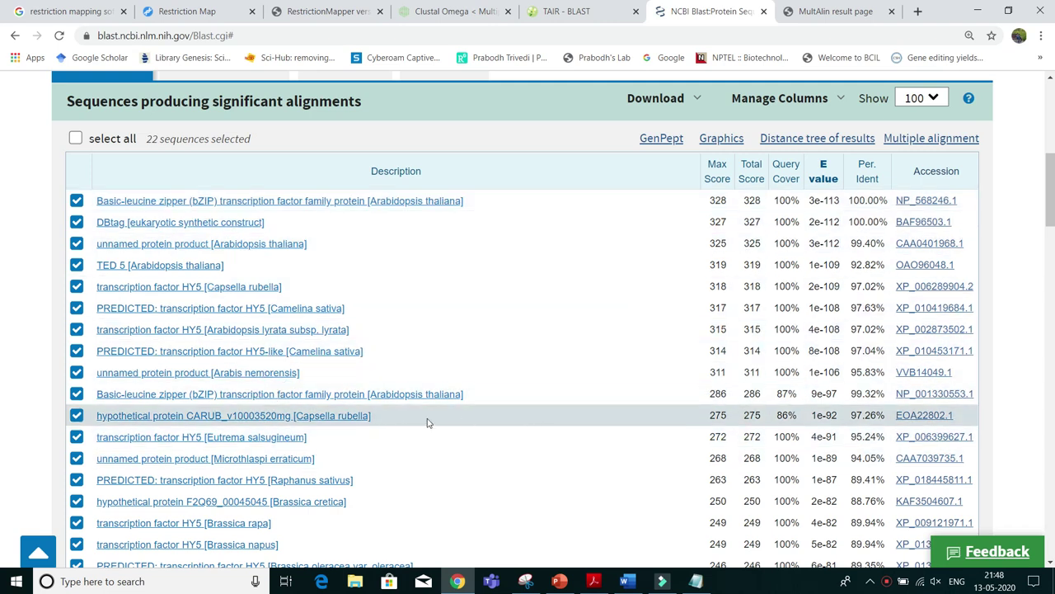
scroll(326, 396, down, 1)
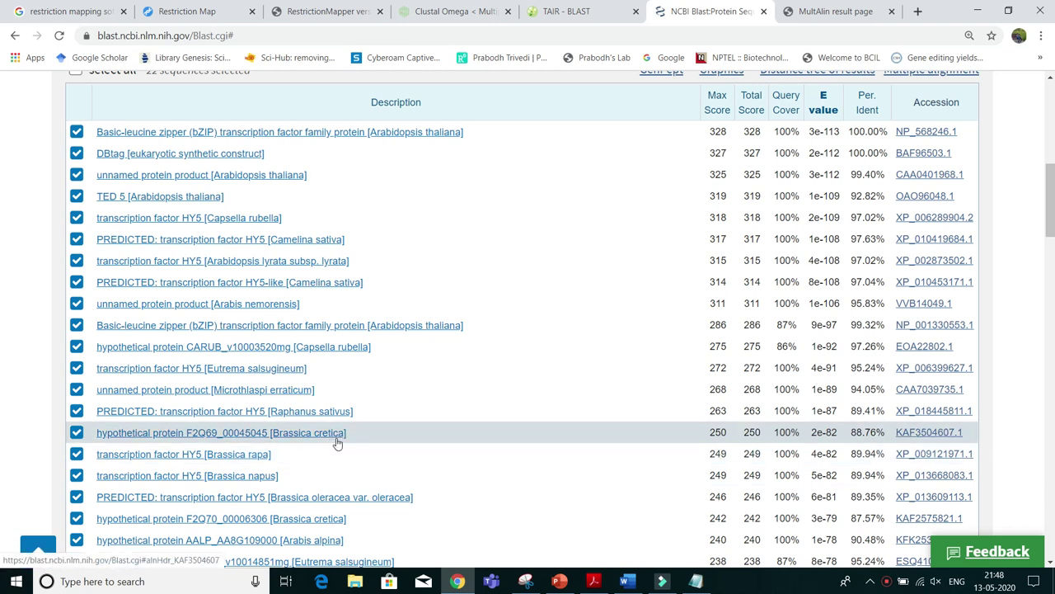
scroll(280, 442, down, 1)
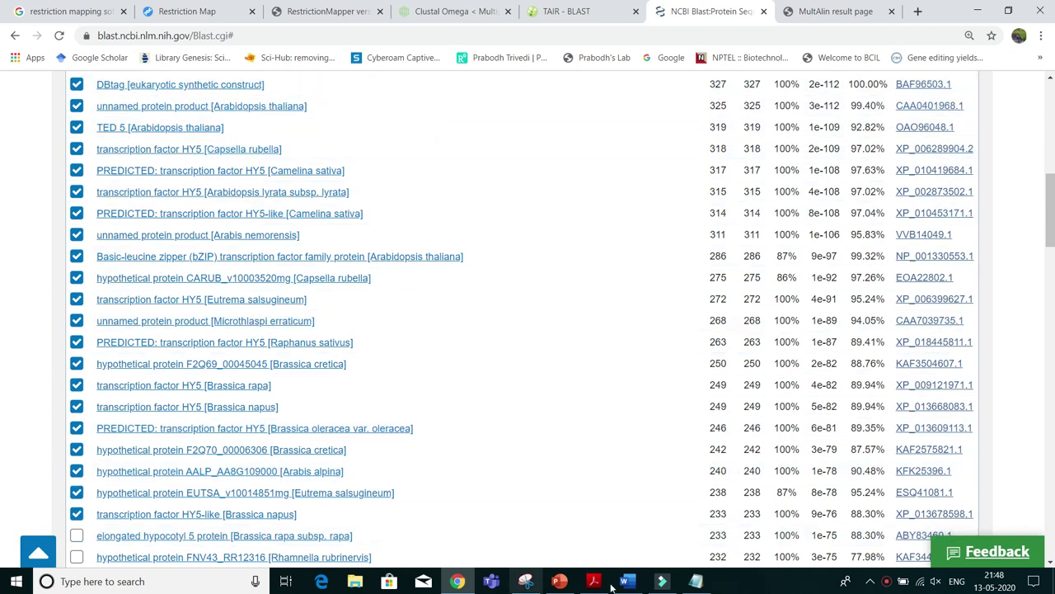
Step: Bring up the seqdump (3) file in Notepad and look back through its FASTA entries to the first one
click(696, 581)
scroll(467, 268, up, 15)
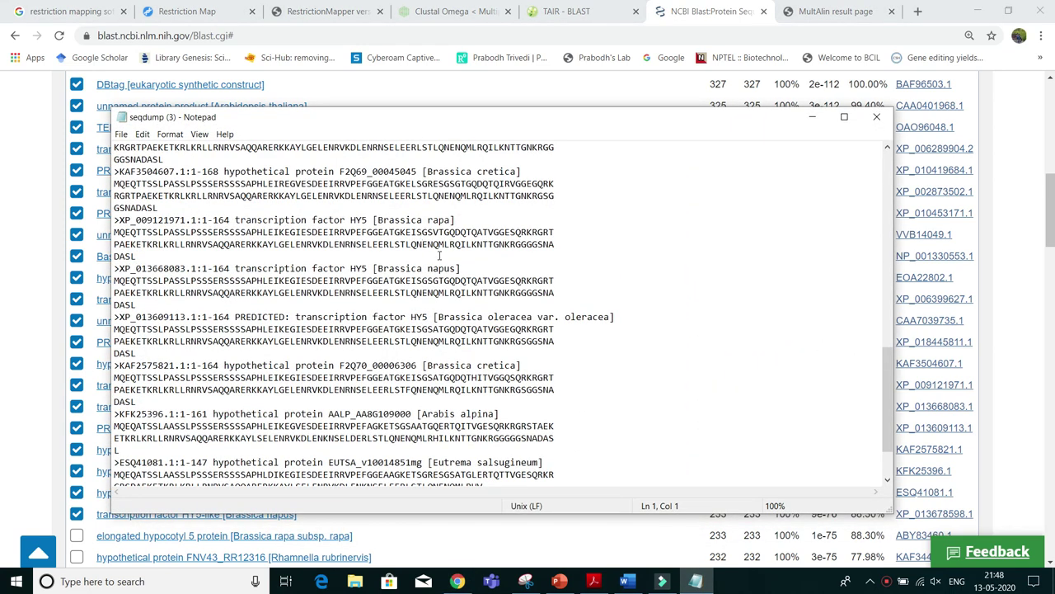
scroll(467, 268, up, 1)
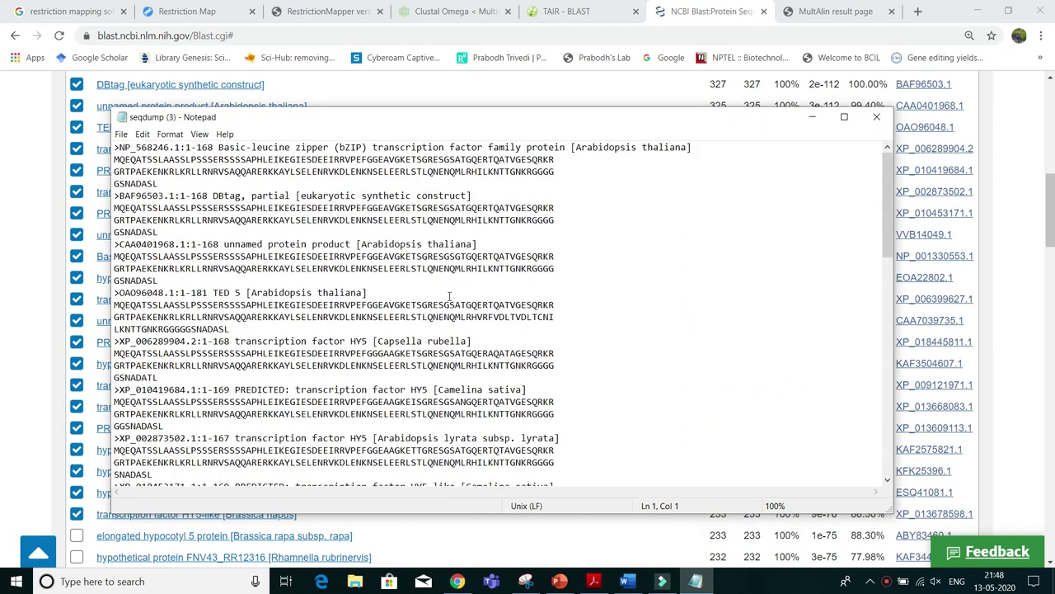
Step: Switch to the Clustal Omega input form and set the input sequence type to PROTEIN
click(456, 12)
scroll(161, 309, up, 1)
click(182, 302)
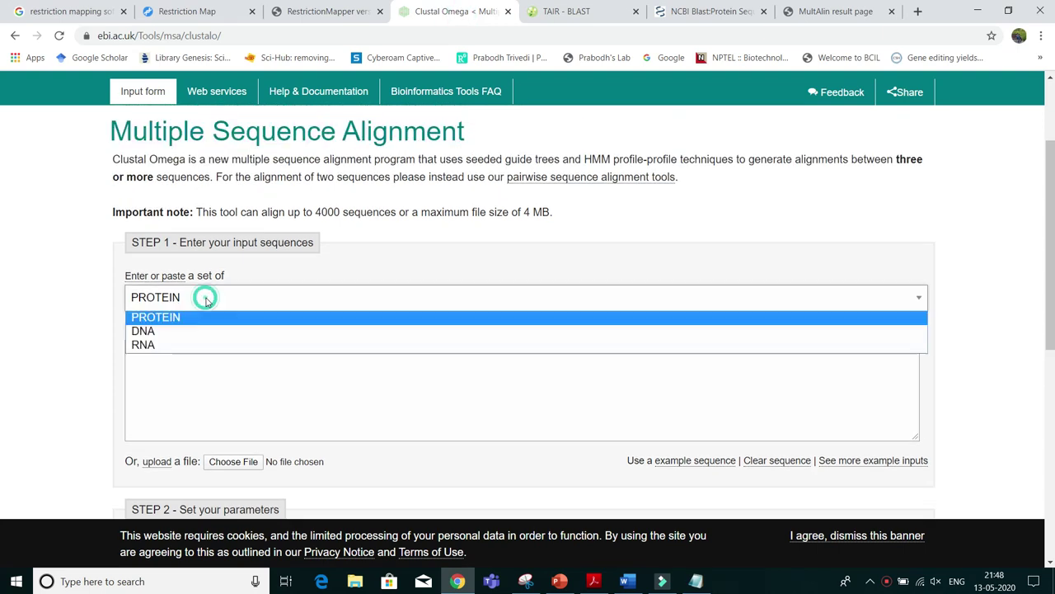
click(178, 327)
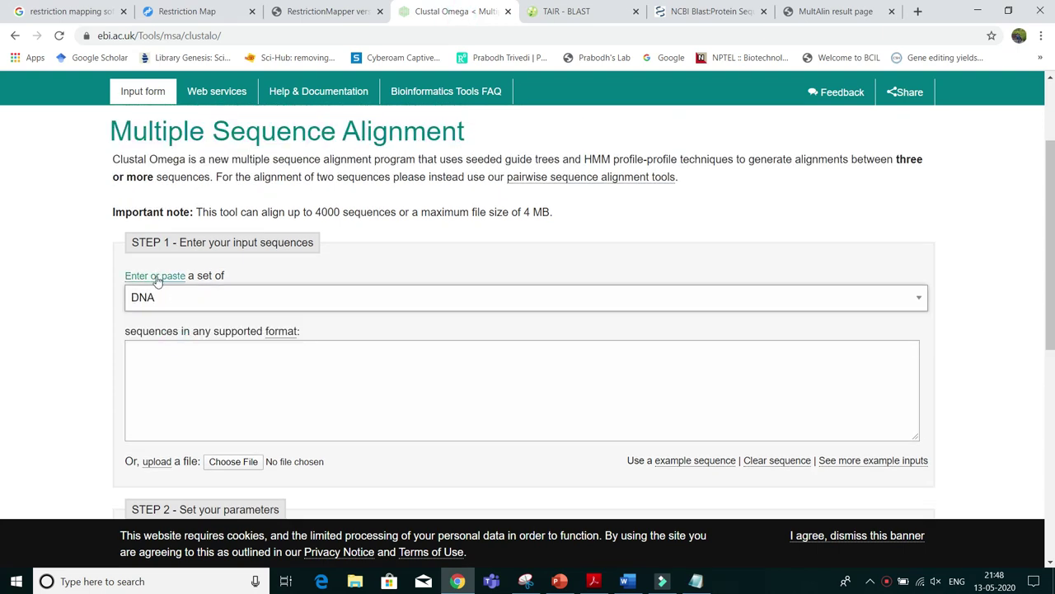
click(153, 297)
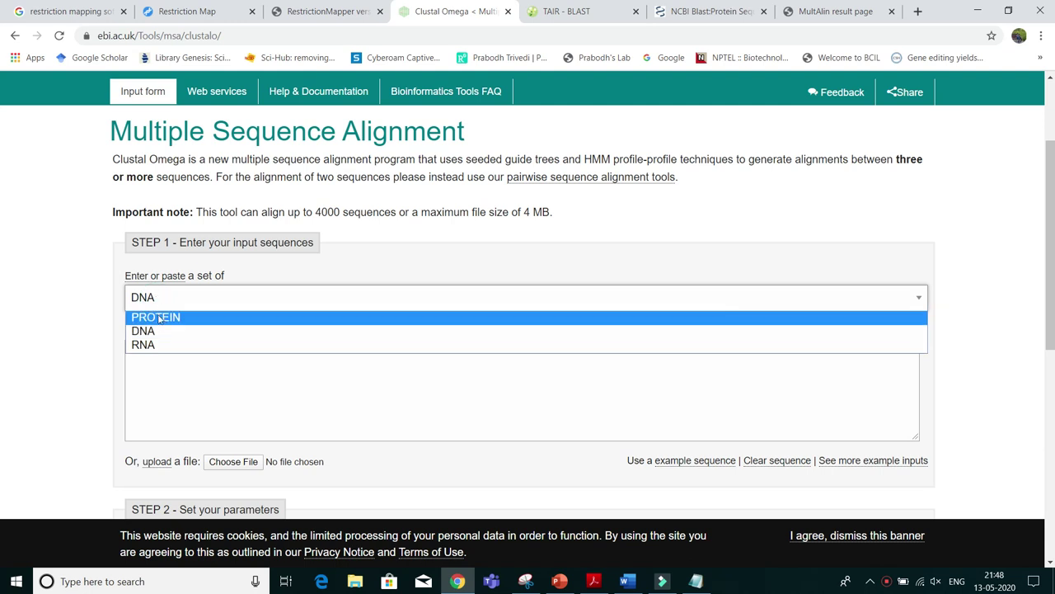
click(159, 318)
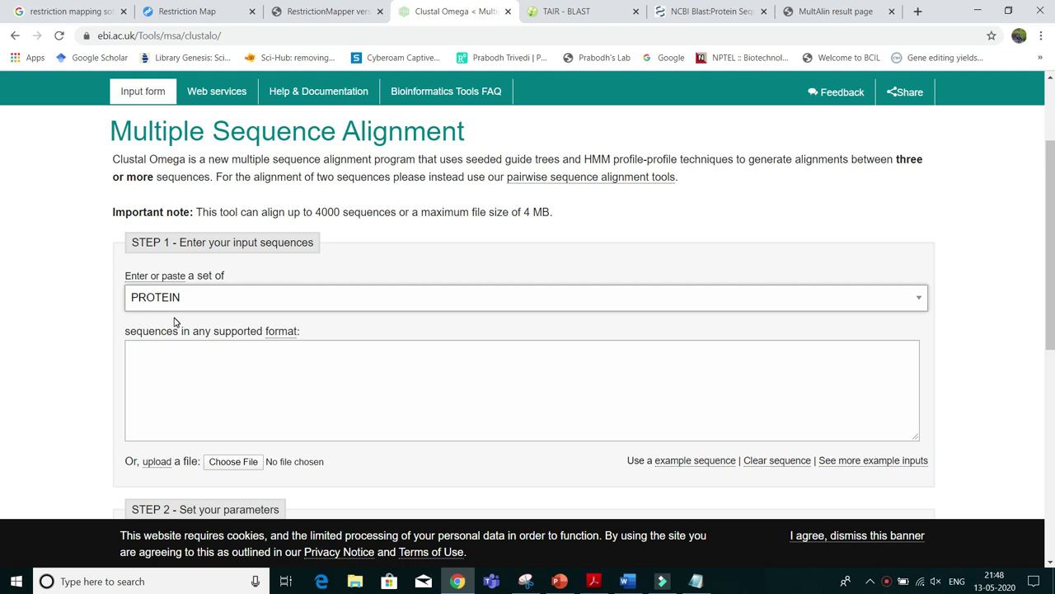
Step: Copy all FASTA sequences from seqdump (3) into the Clustal Omega sequence box and submit the alignment job
click(206, 372)
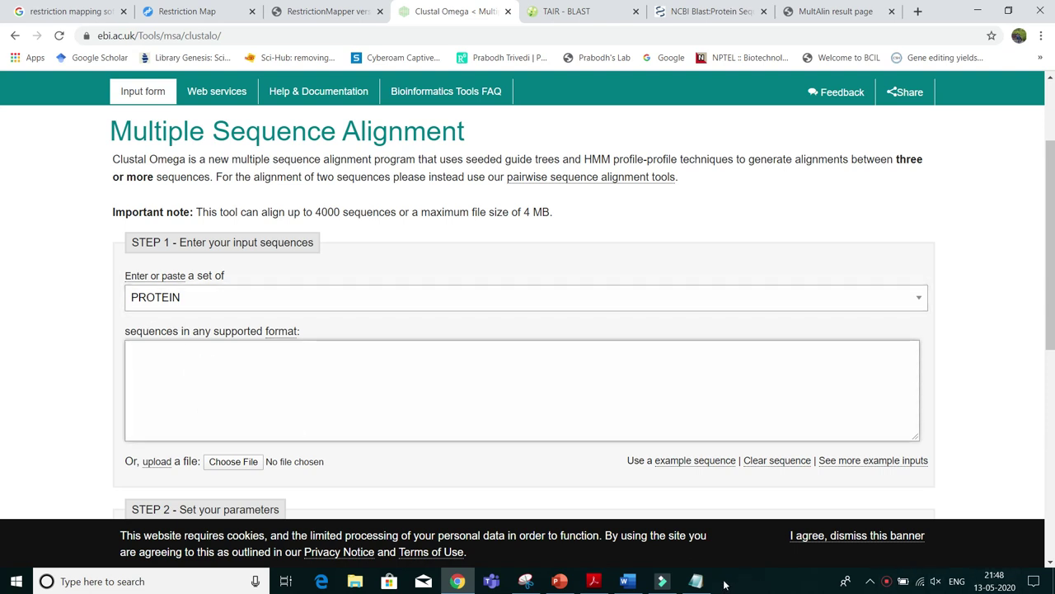
key(alt+Tab)
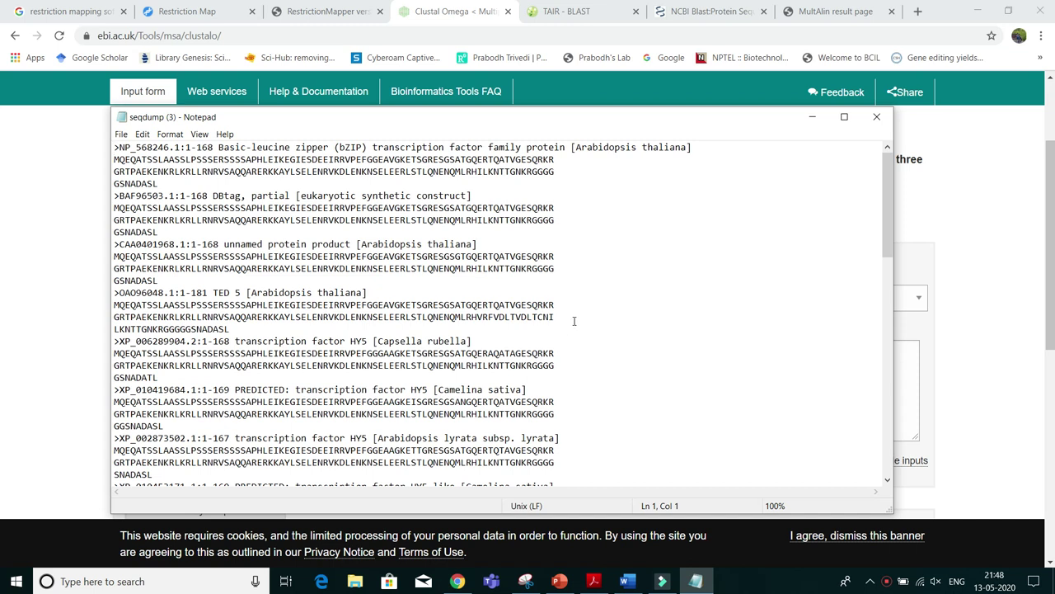
drag(116, 147, 187, 500)
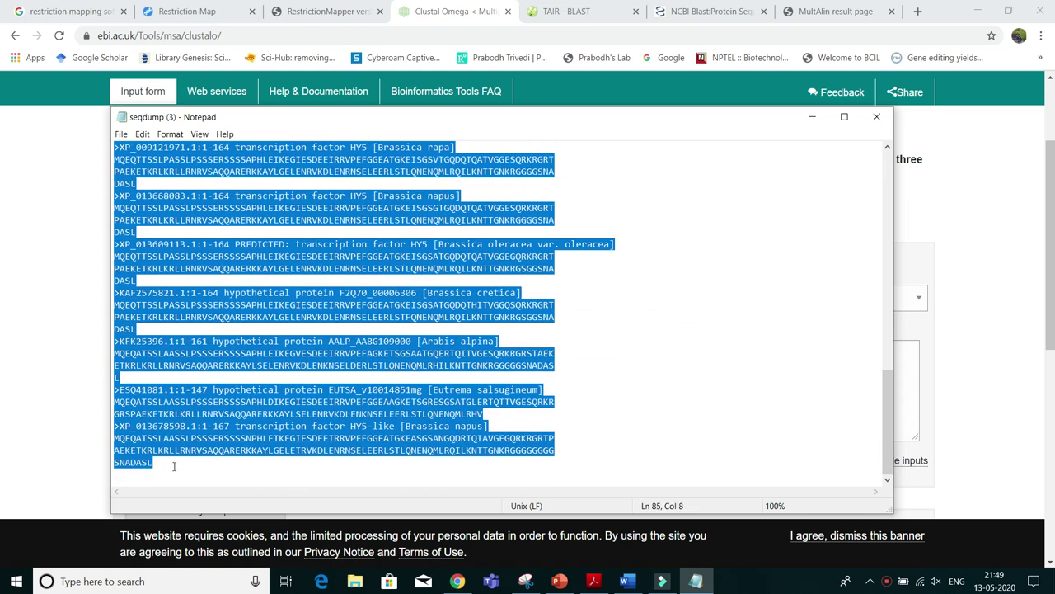
right_click(285, 256)
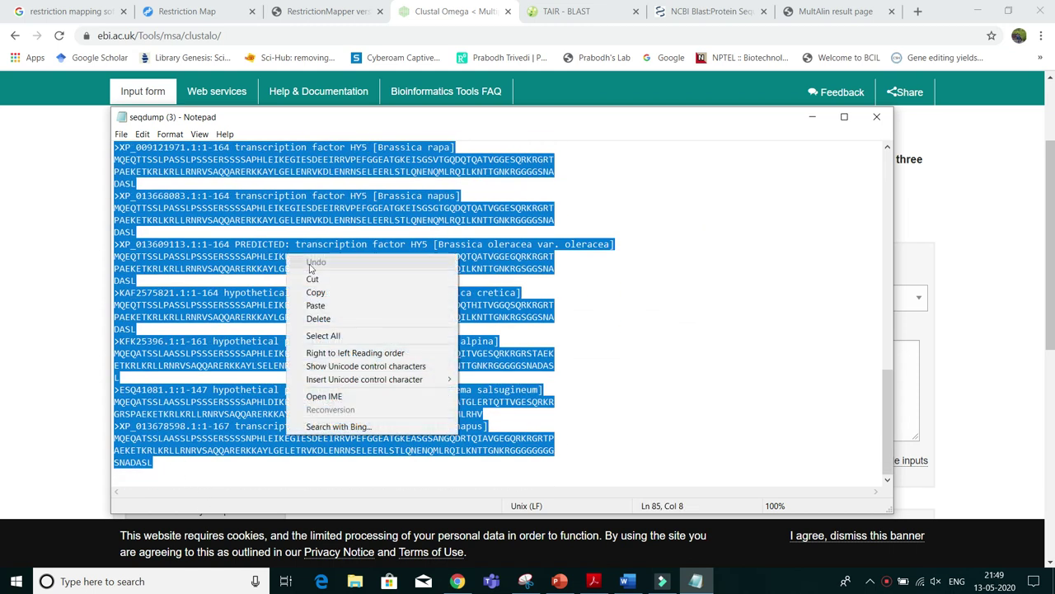
click(329, 297)
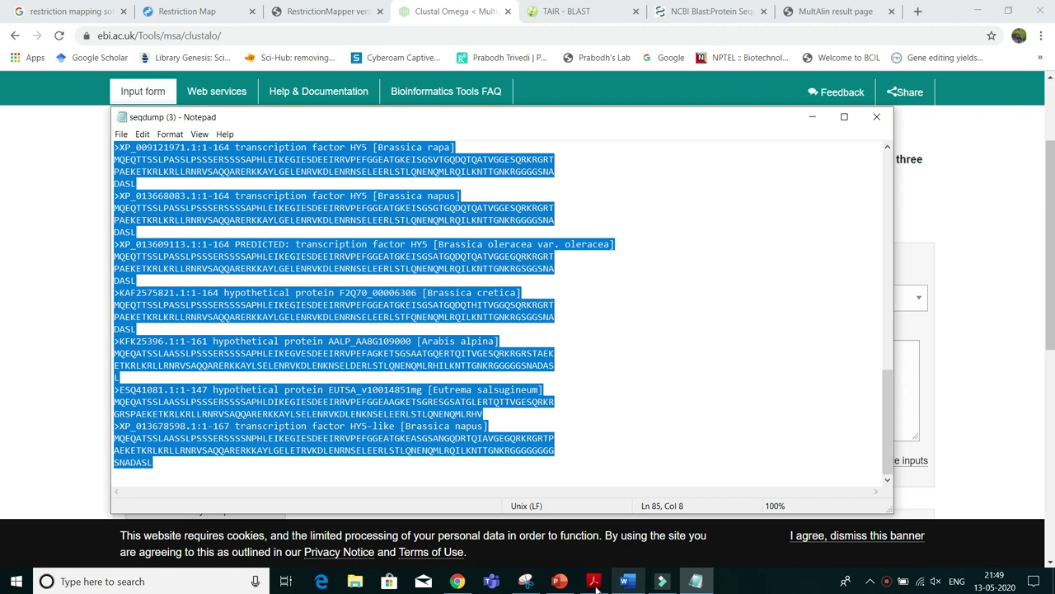
click(456, 581)
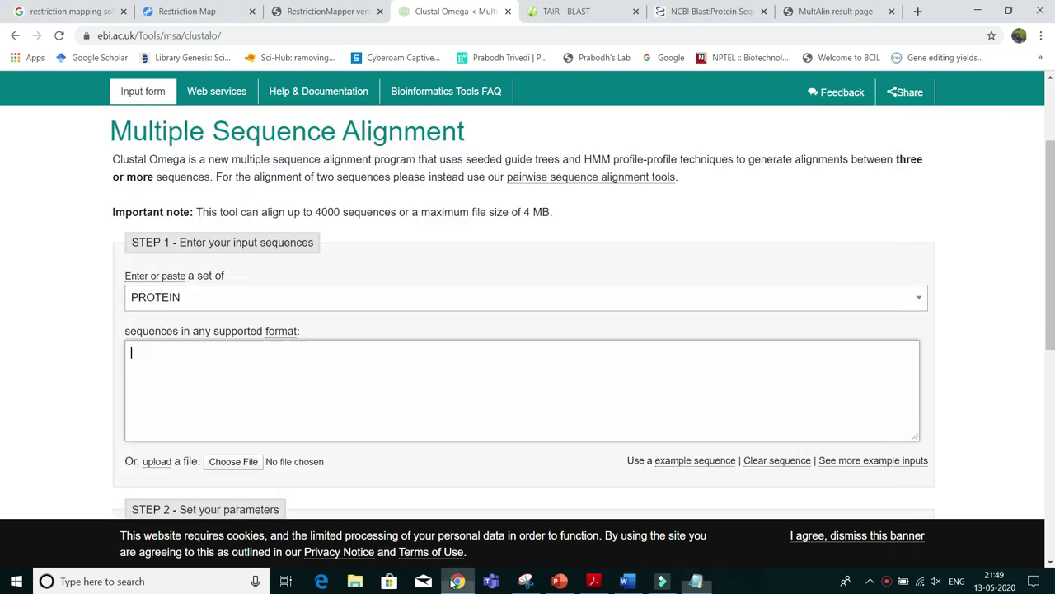
right_click(154, 359)
click(190, 250)
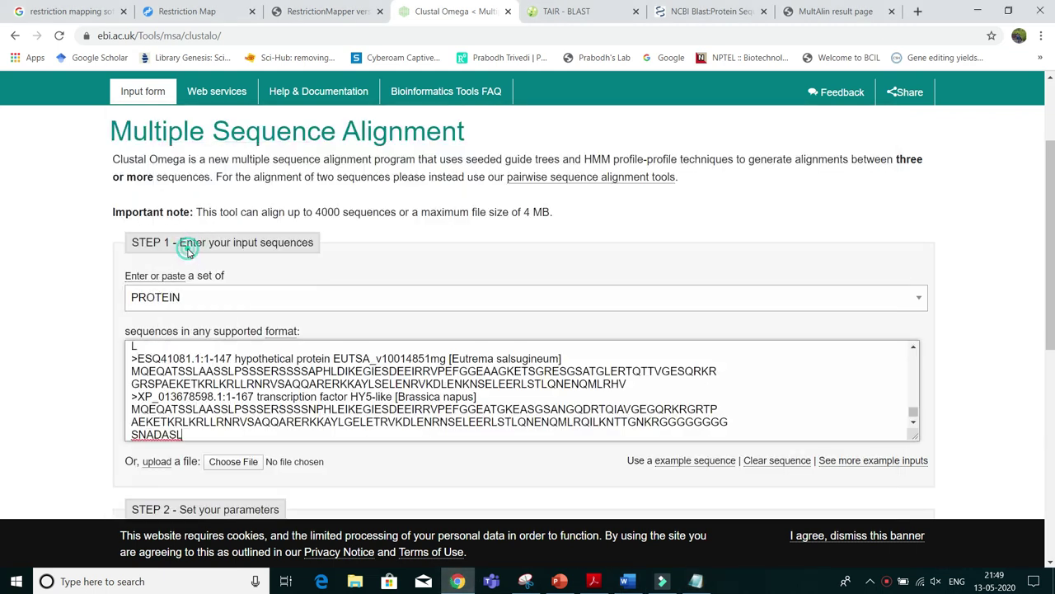
scroll(164, 330, down, 4)
click(140, 392)
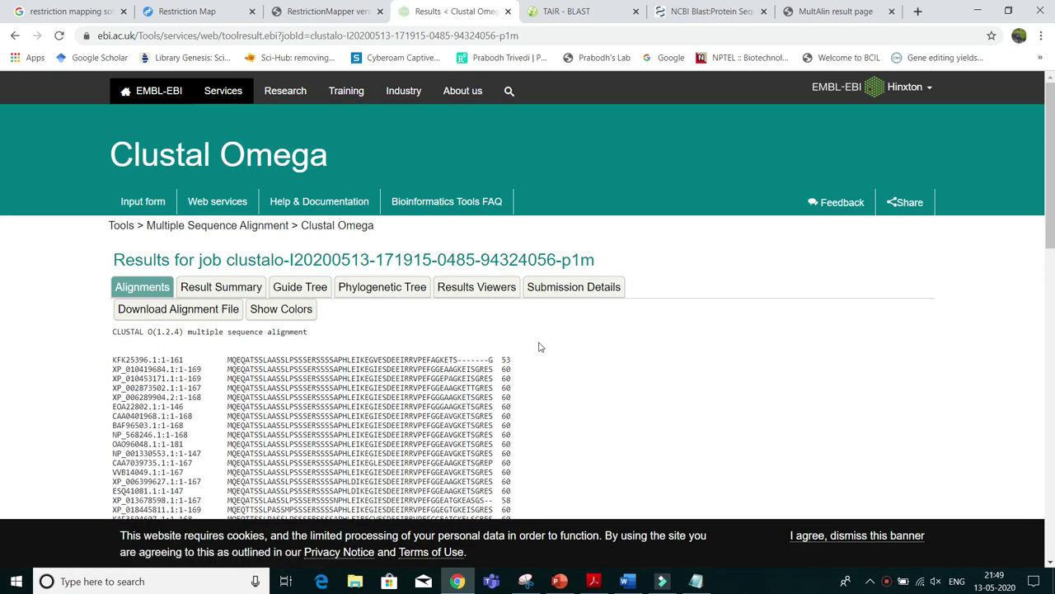
Step: Look through the Clustal Omega alignment blocks and show the residues in colors
scroll(365, 354, down, 2)
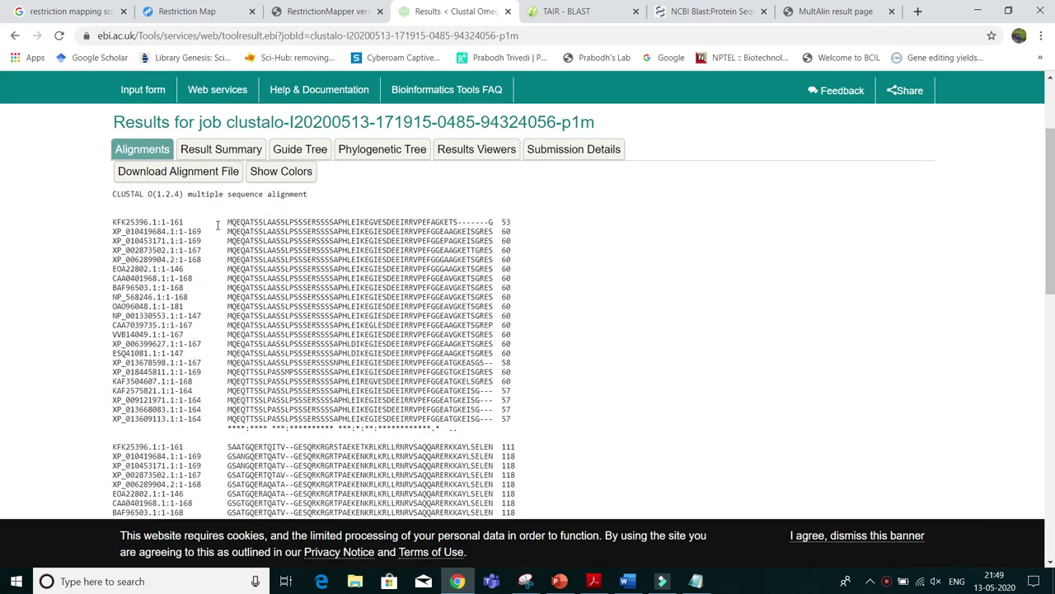
scroll(268, 307, down, 1)
scroll(313, 326, up, 3)
scroll(345, 340, down, 3)
scroll(345, 340, down, 3)
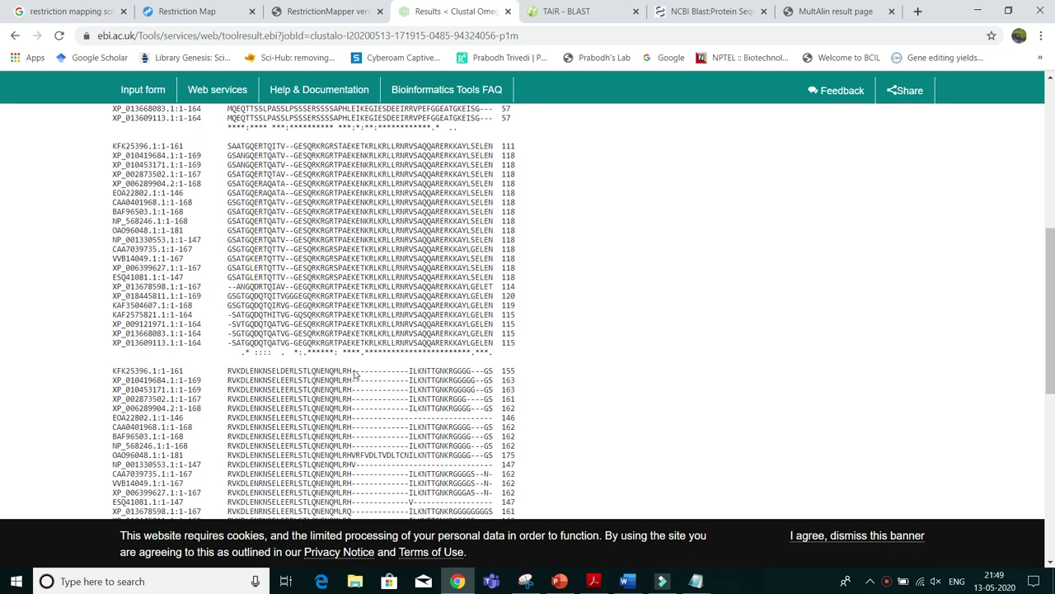
scroll(356, 364, up, 4)
scroll(356, 364, up, 2)
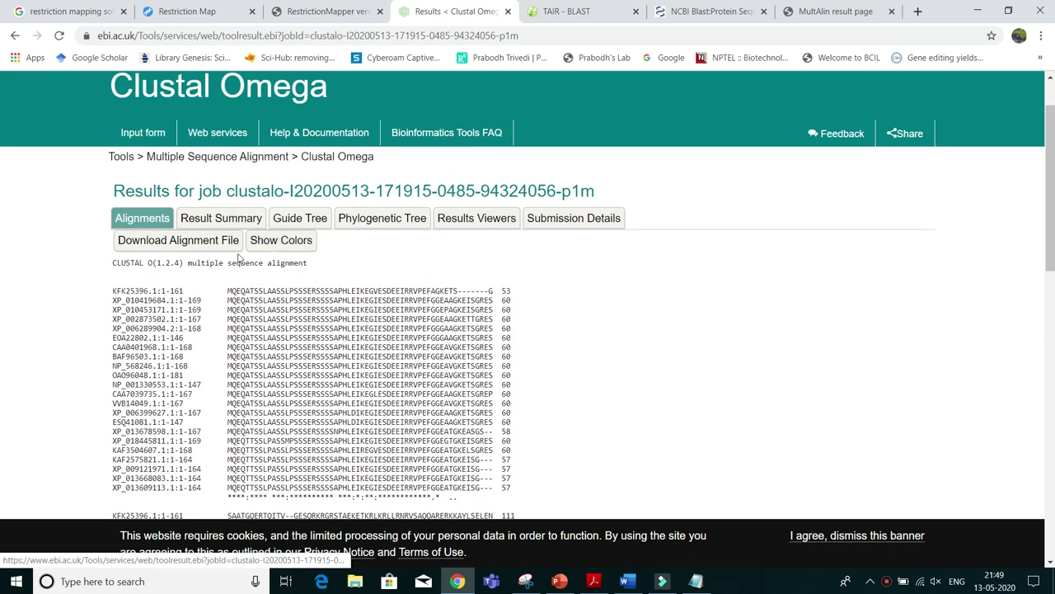
click(276, 240)
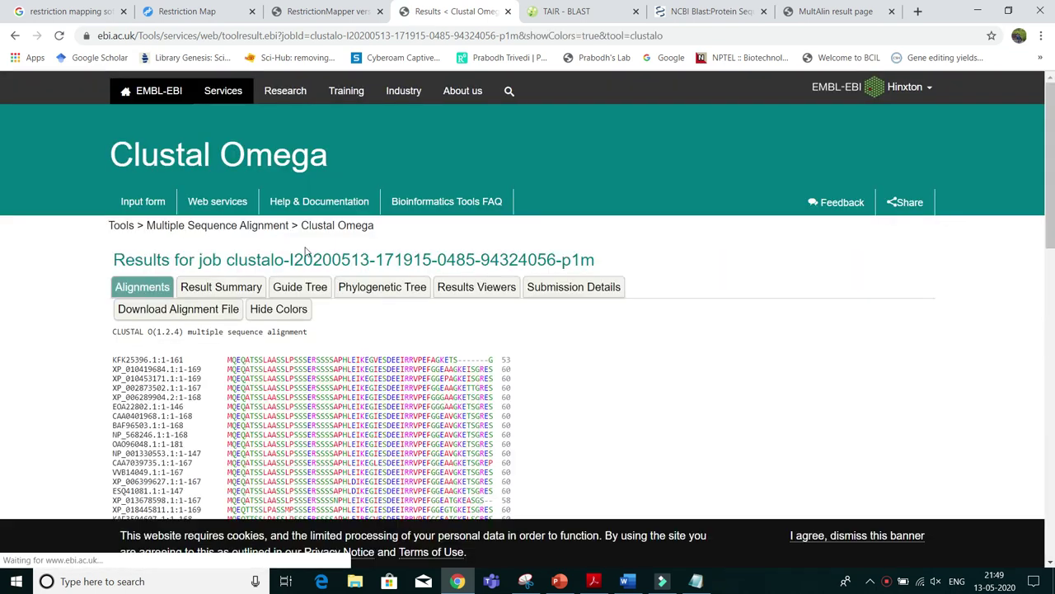
Step: Examine the colored alignment column by column, comparing the residues near the start of the sequences and the conservation symbols
scroll(275, 238, down, 3)
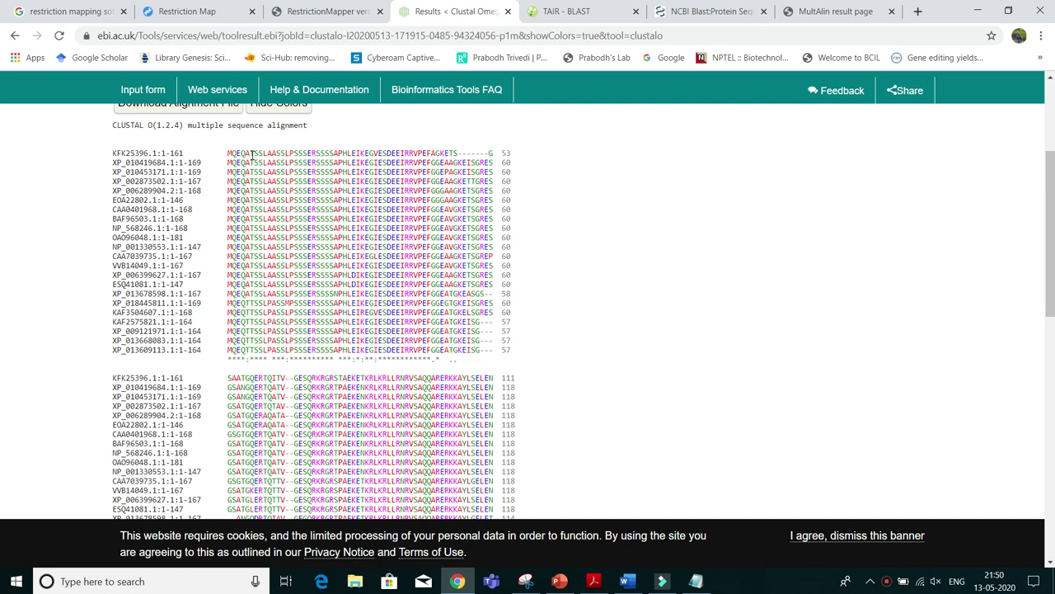
drag(247, 146, 251, 228)
click(540, 250)
mouse_move(245, 302)
mouse_down()
mouse_move(258, 303)
mouse_move(245, 304)
mouse_up()
click(225, 317)
click(246, 295)
click(248, 300)
double_click(248, 303)
scroll(453, 217, up, 1)
click(580, 261)
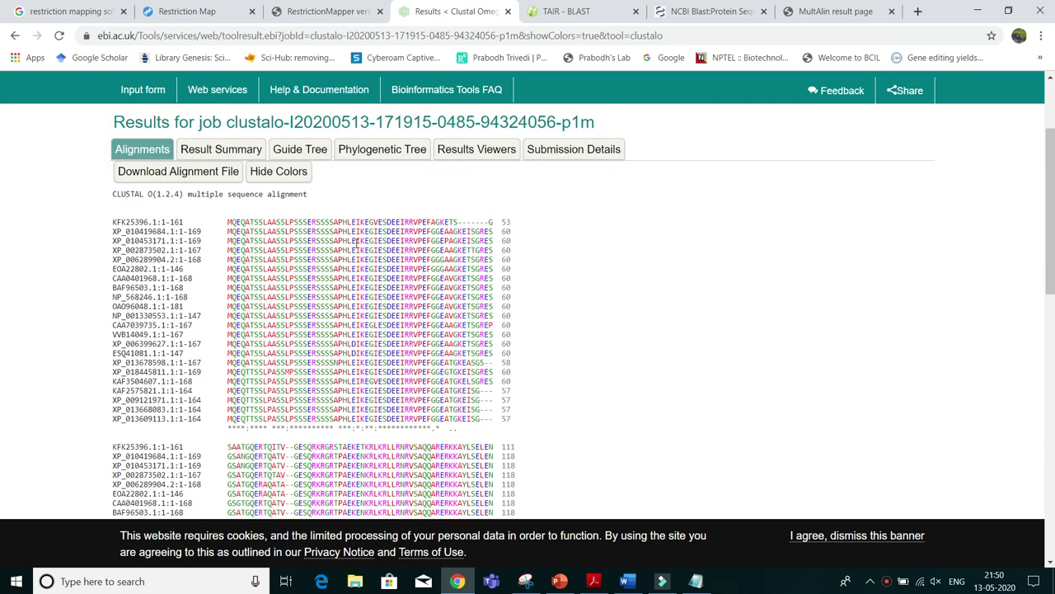
double_click(224, 222)
click(513, 275)
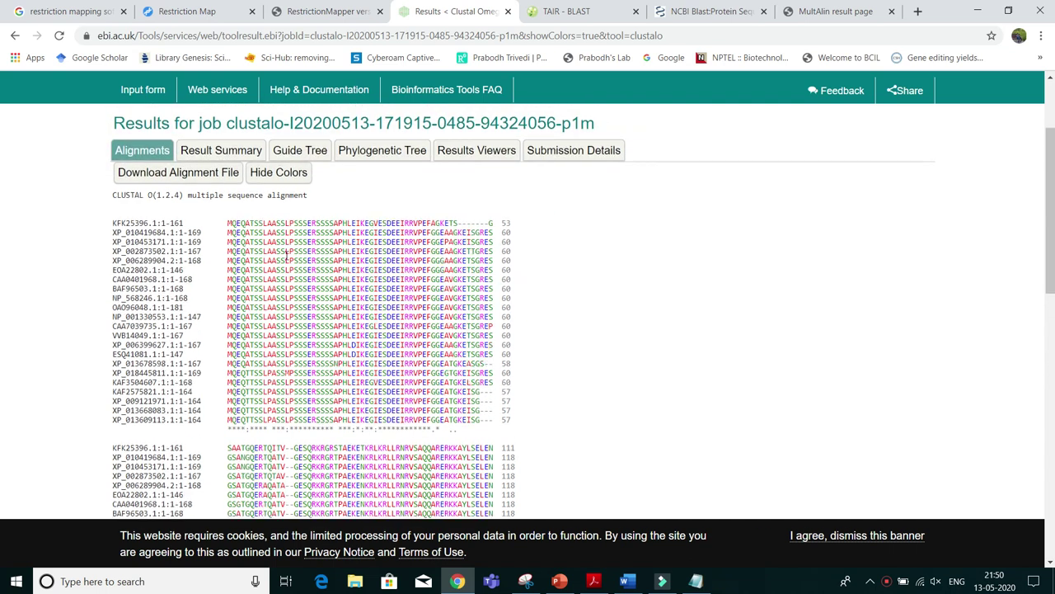
scroll(169, 375, up, 2)
scroll(345, 302, down, 1)
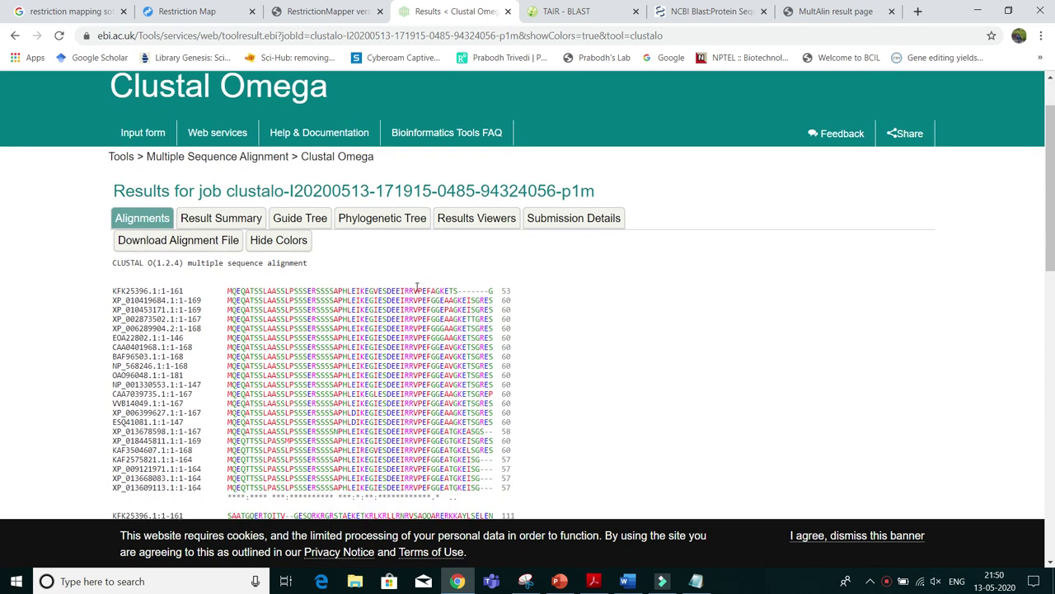
scroll(510, 273, down, 2)
scroll(553, 327, up, 3)
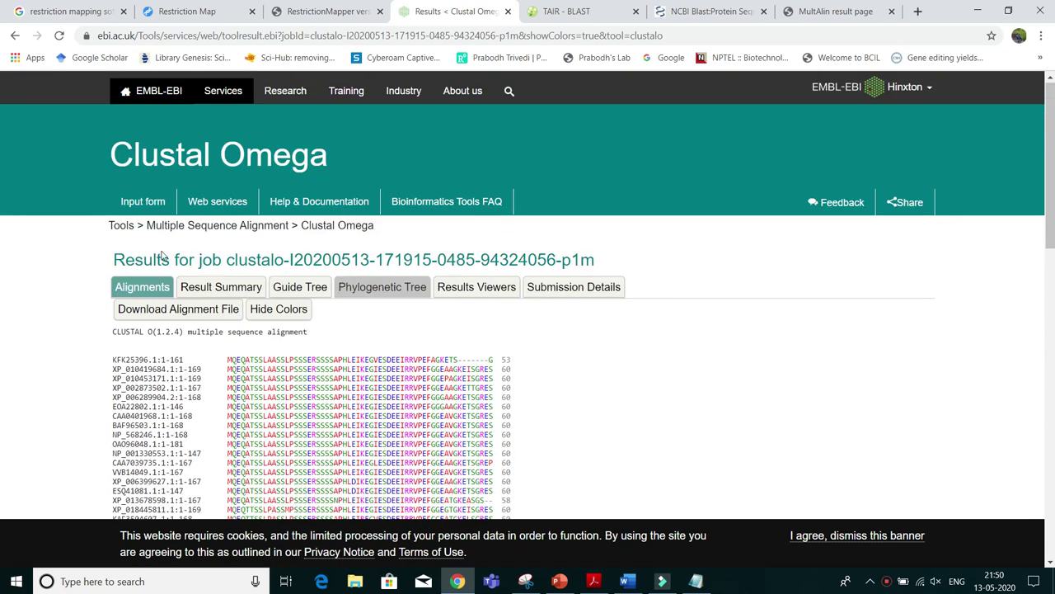
Step: Open the job's phylogenetic tree and review the cladogram and the tree data
click(394, 290)
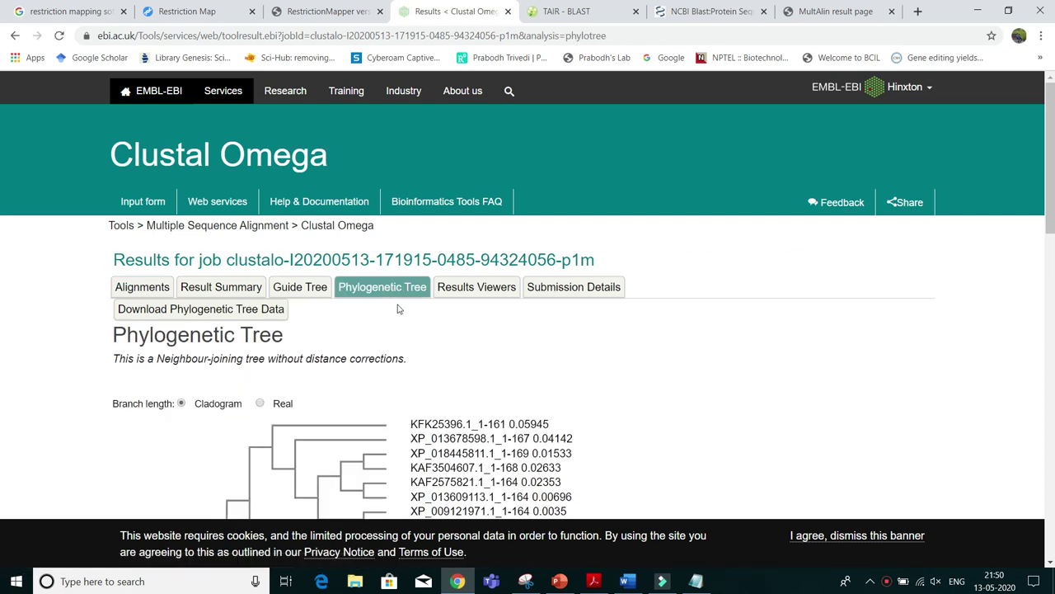
scroll(404, 321, down, 3)
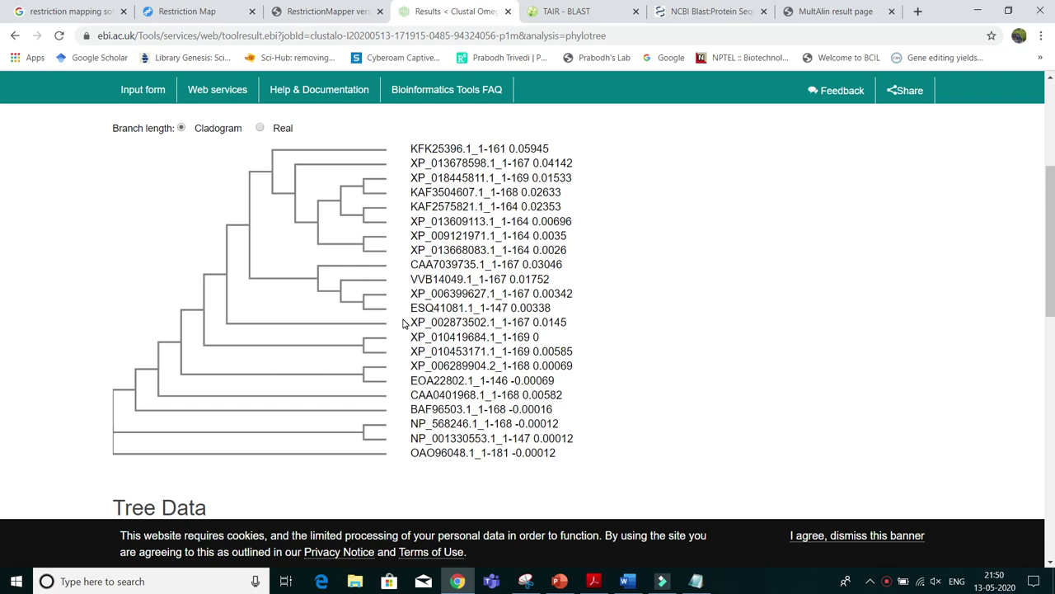
scroll(101, 266, down, 3)
scroll(233, 355, up, 7)
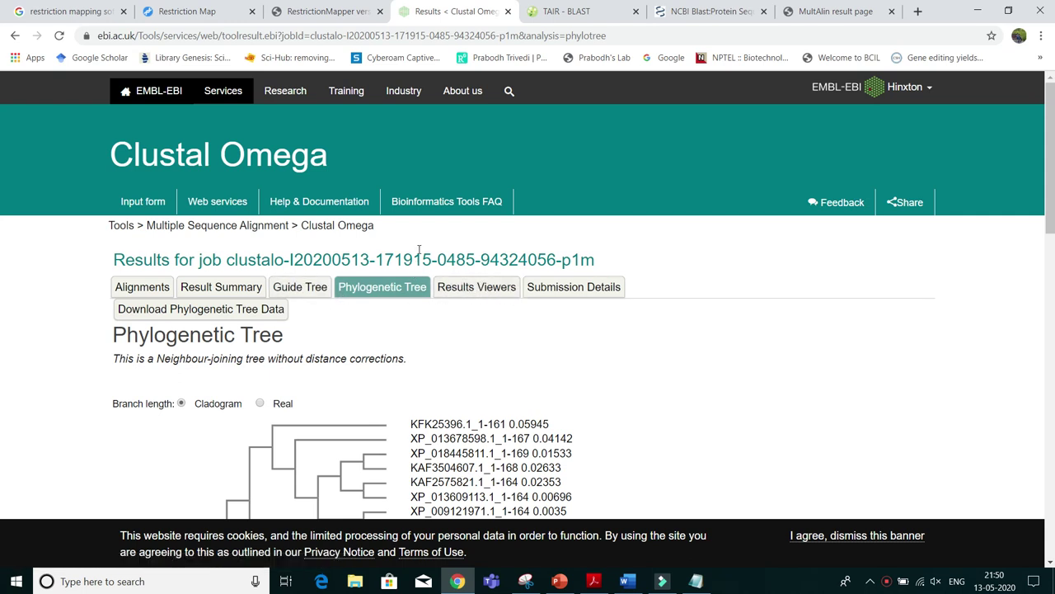
Step: Search for "clastalw" in a new browser tab and open the CLUSTALW alignment page on genome.jp
click(917, 11)
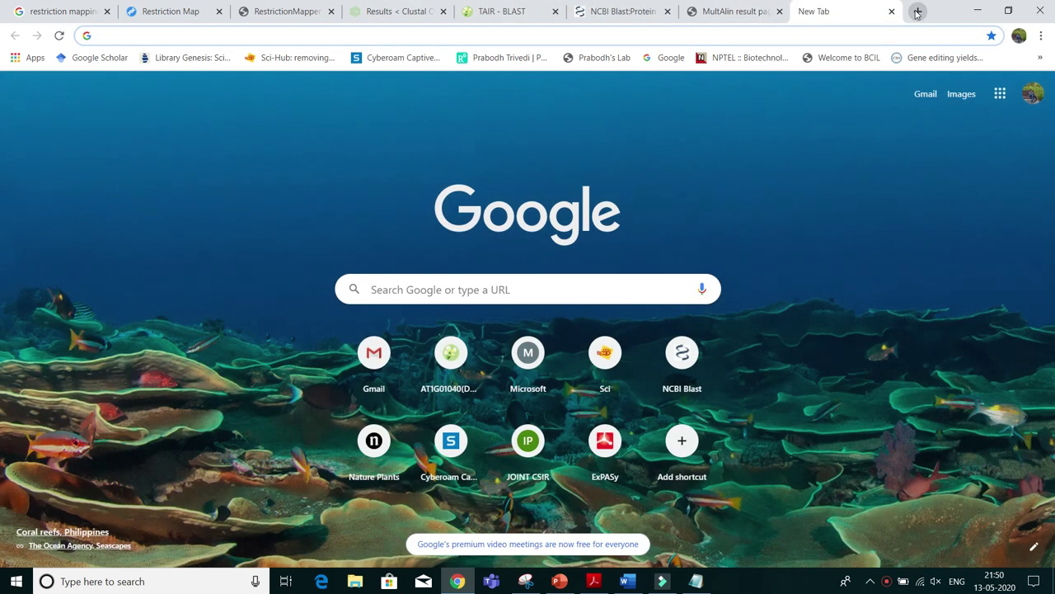
text(c)
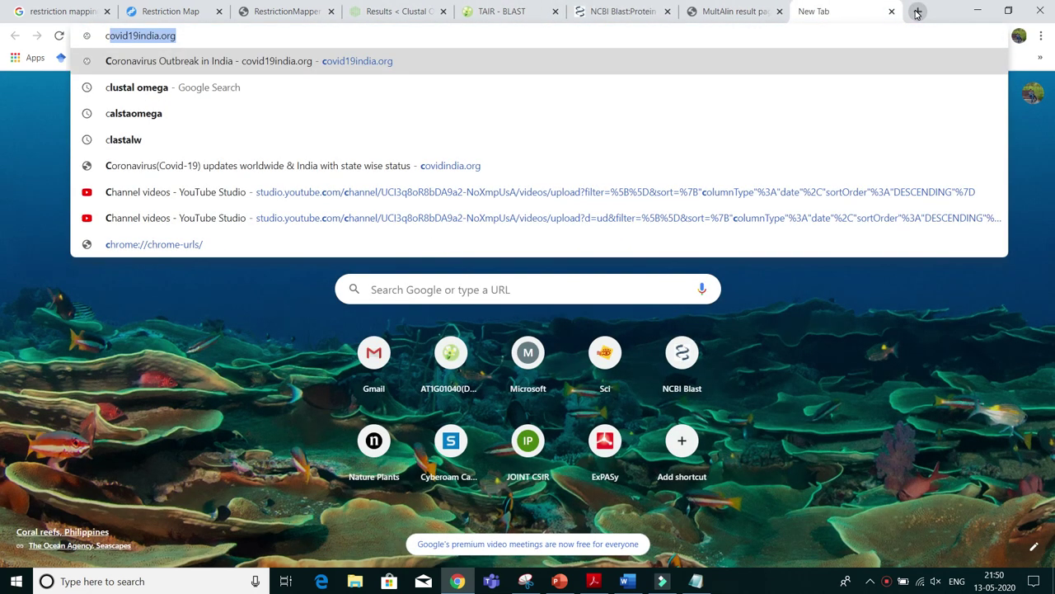
text(lastalw)
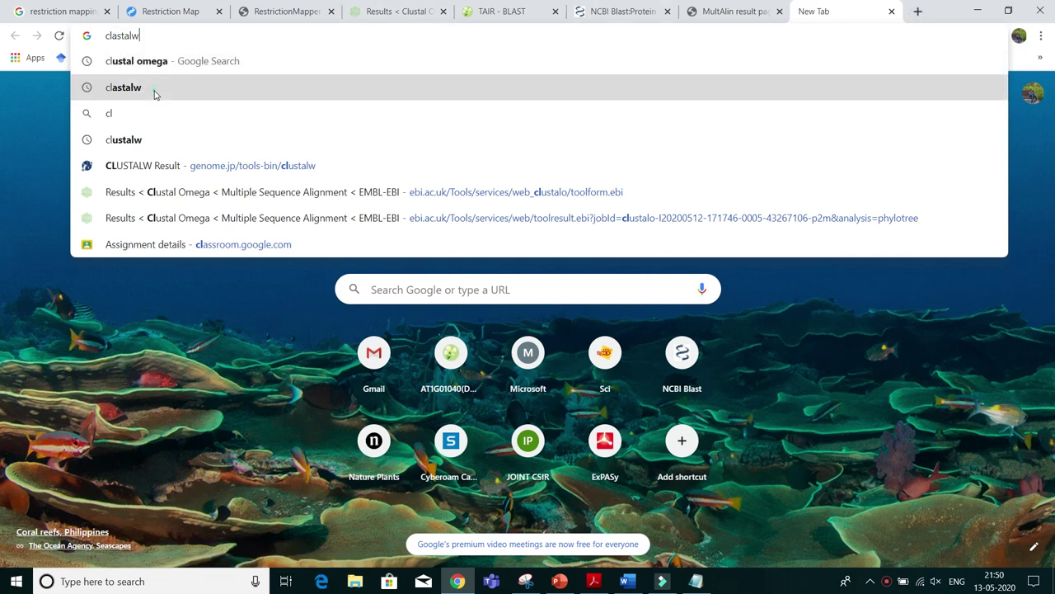
click(153, 92)
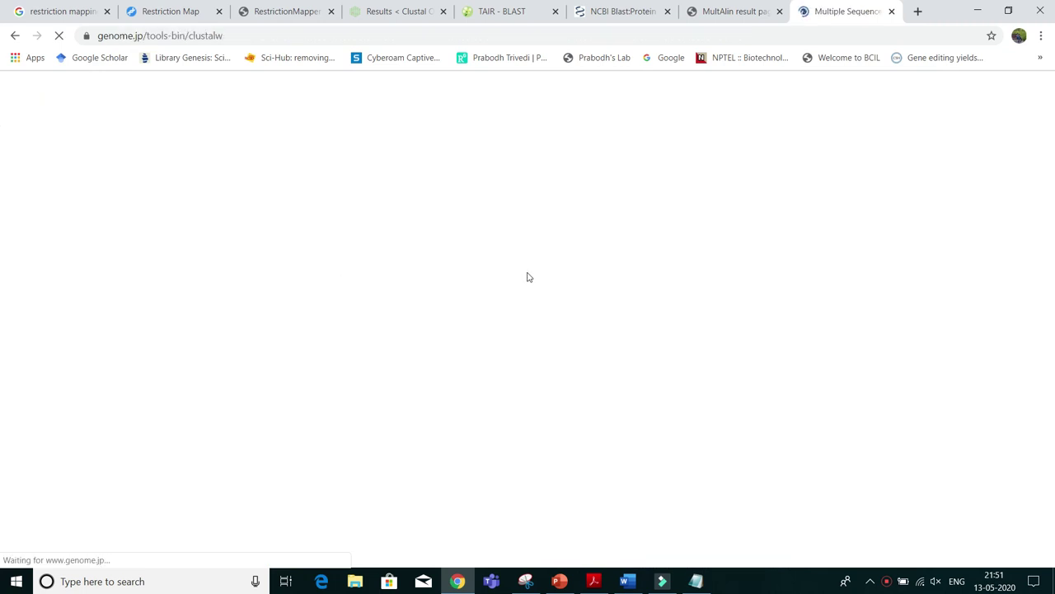
Step: Copy the selected FASTA sequences from seqdump (3) in Notepad and paste them into the CLUSTALW sequence box
click(85, 306)
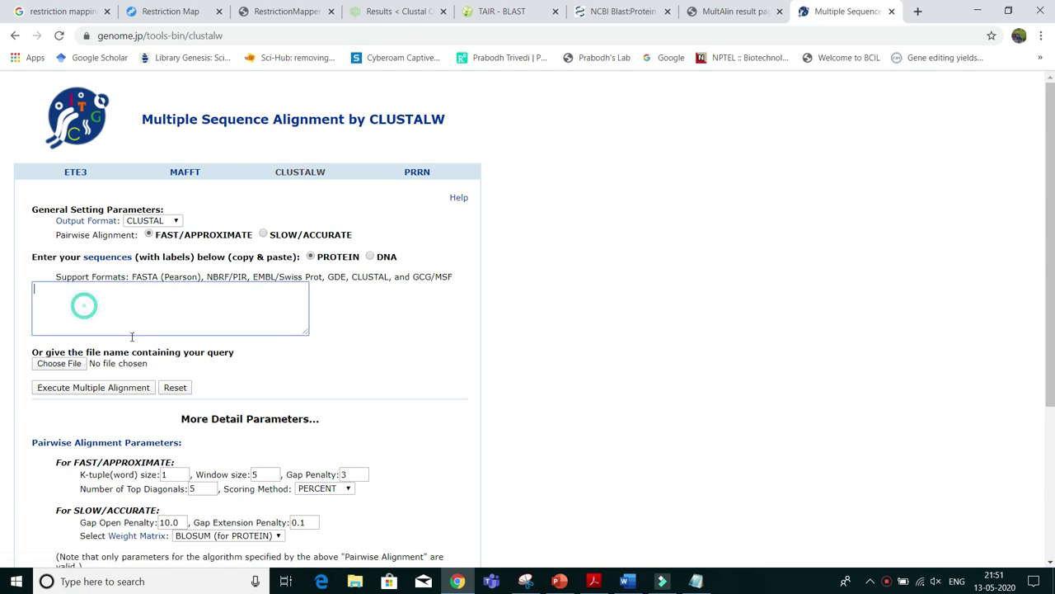
click(696, 581)
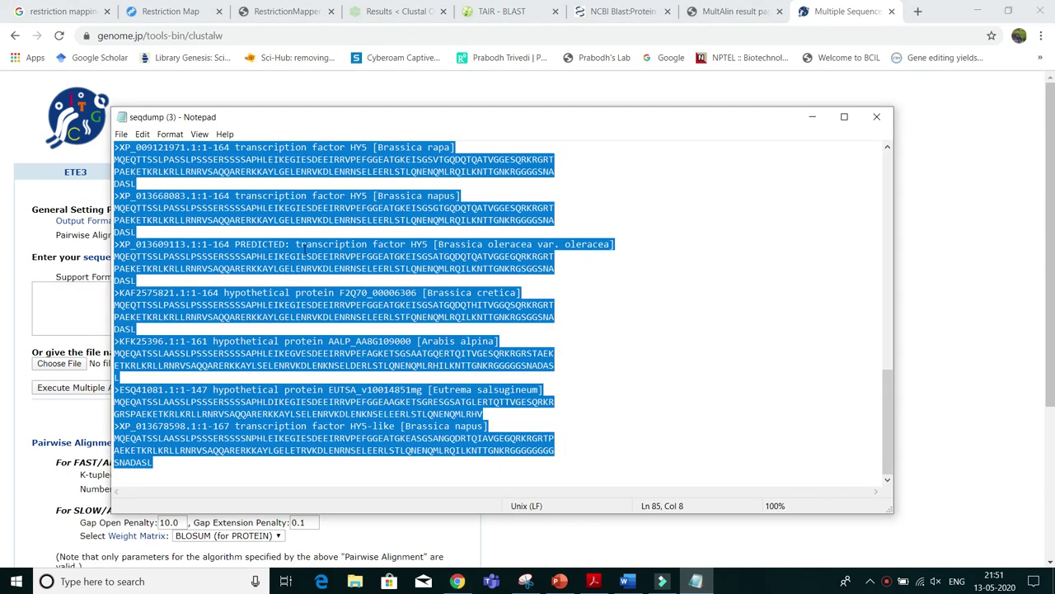
right_click(316, 252)
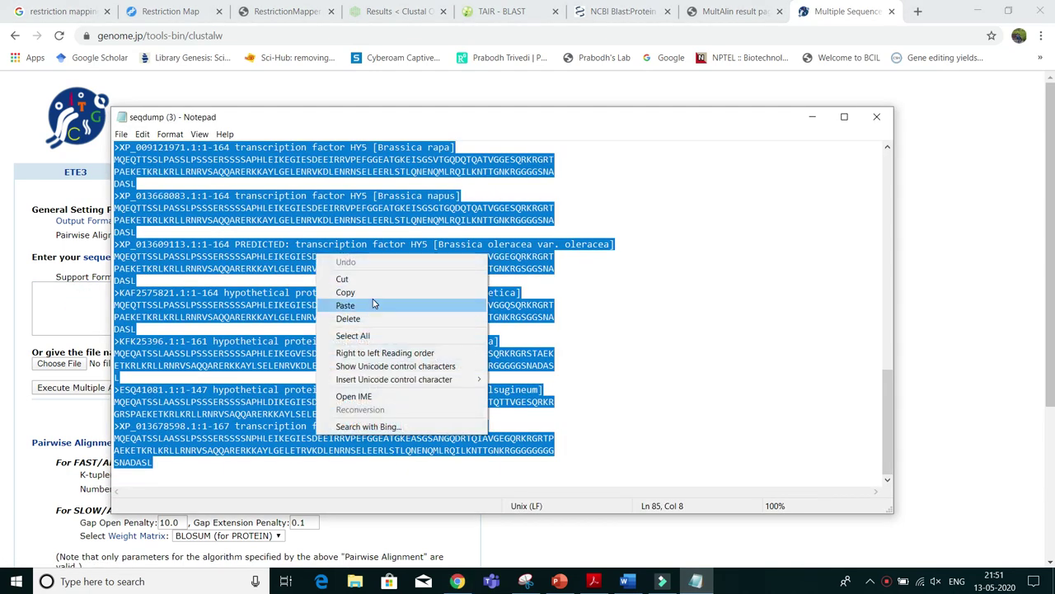
click(372, 293)
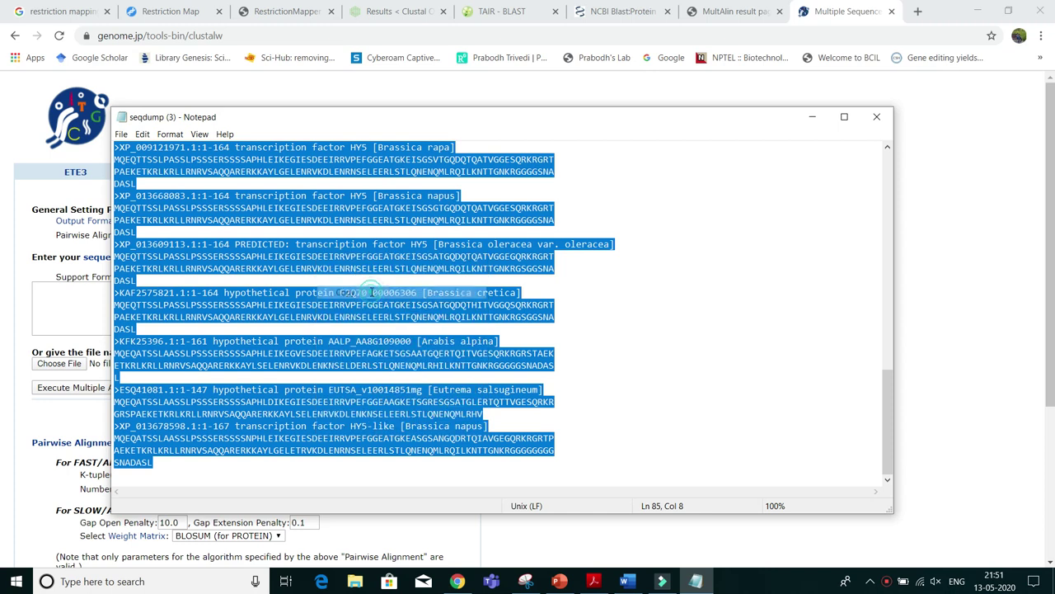
click(458, 581)
right_click(41, 288)
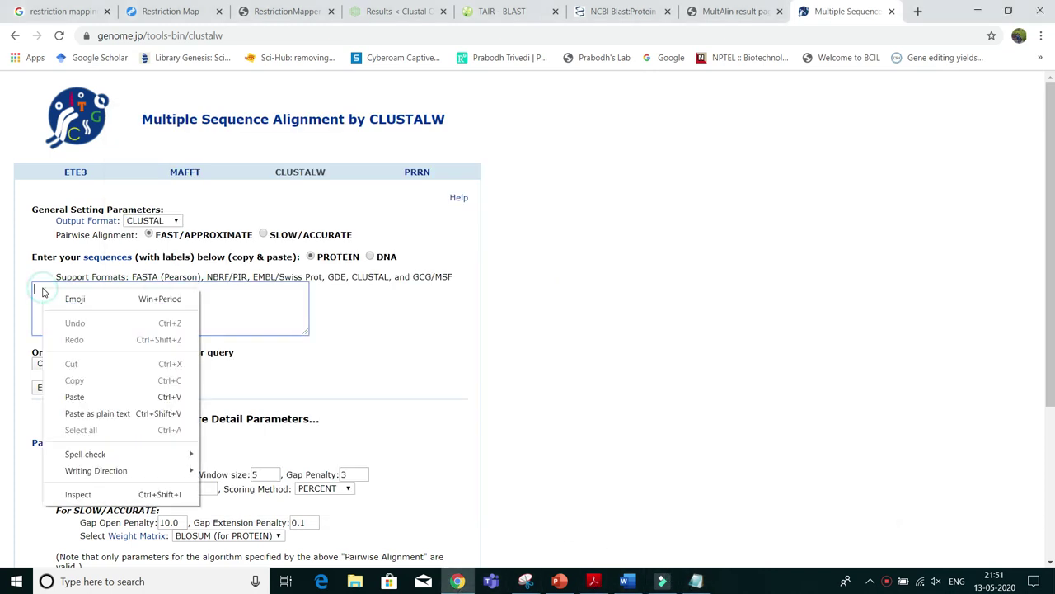
click(75, 397)
Step: Review the CLUSTALW alignment parameters and execute the multiple alignment with FAST/APPROXIMATE pairwise alignment for PROTEIN
scroll(121, 201, down, 2)
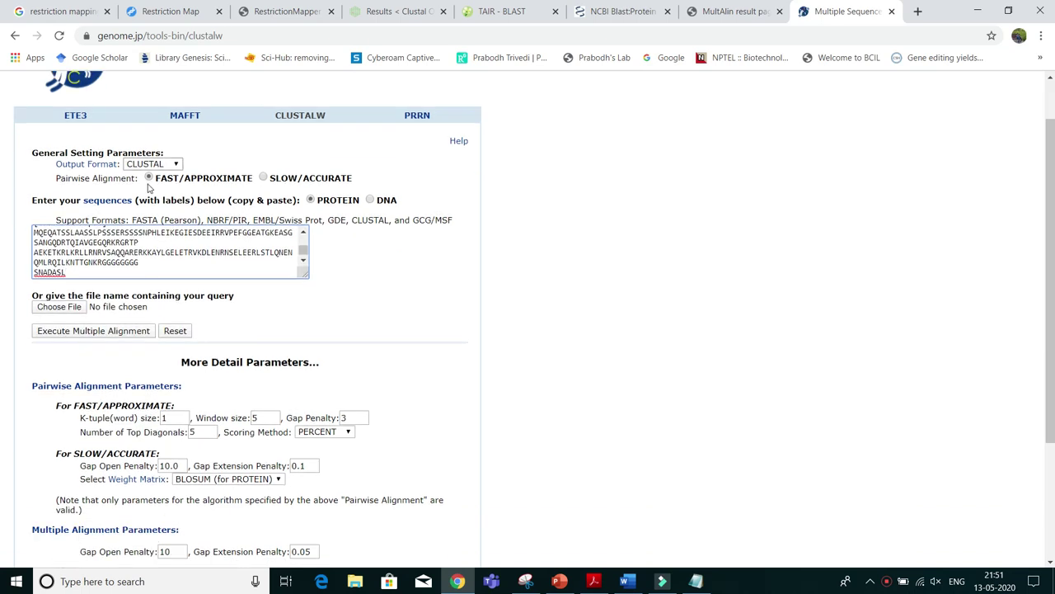
scroll(120, 201, down, 2)
scroll(120, 419, up, 1)
scroll(119, 419, down, 1)
click(102, 157)
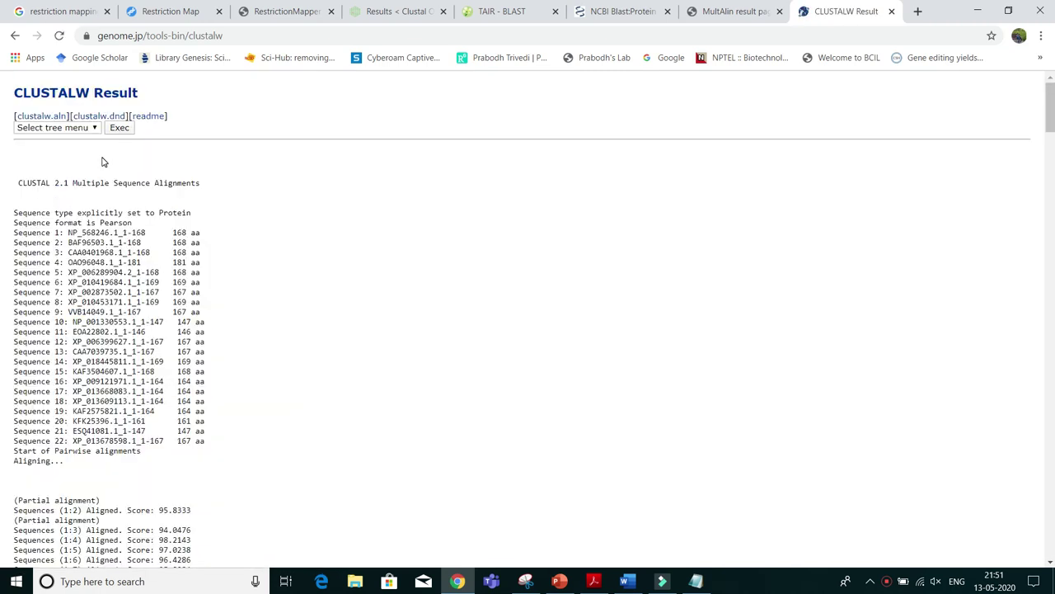
Step: Look through the CLUSTALW pairwise scores and alignment, and execute the tree generation for this result
scroll(230, 294, down, 10)
scroll(222, 305, up, 10)
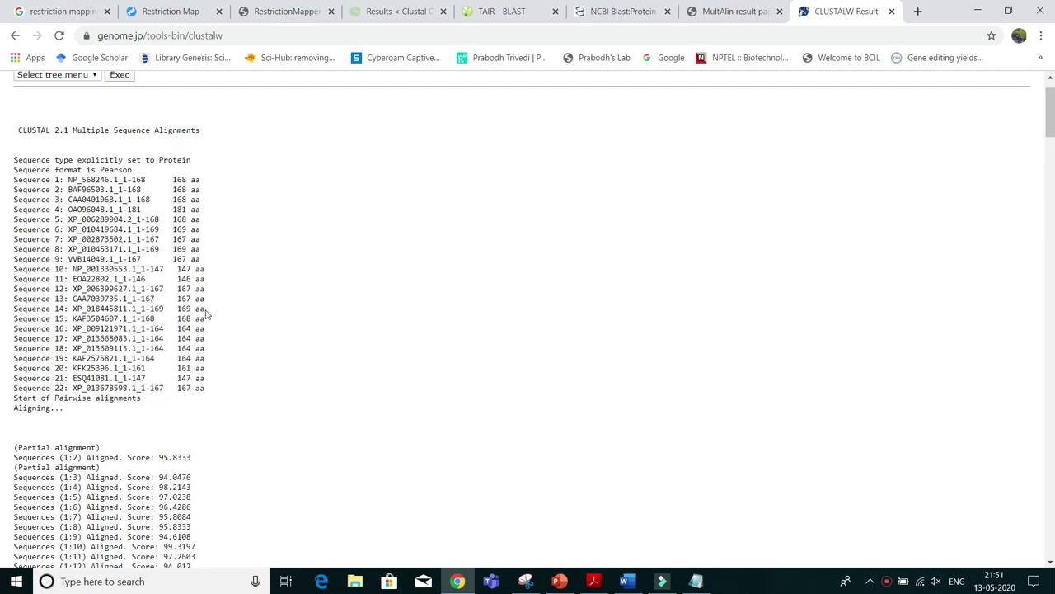
scroll(206, 314, up, 3)
click(128, 129)
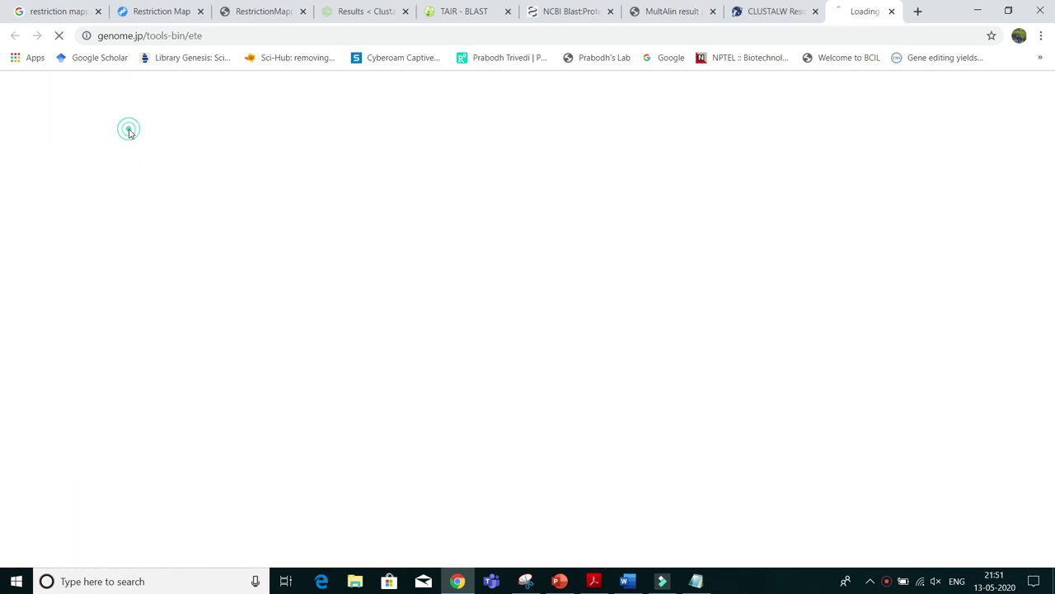